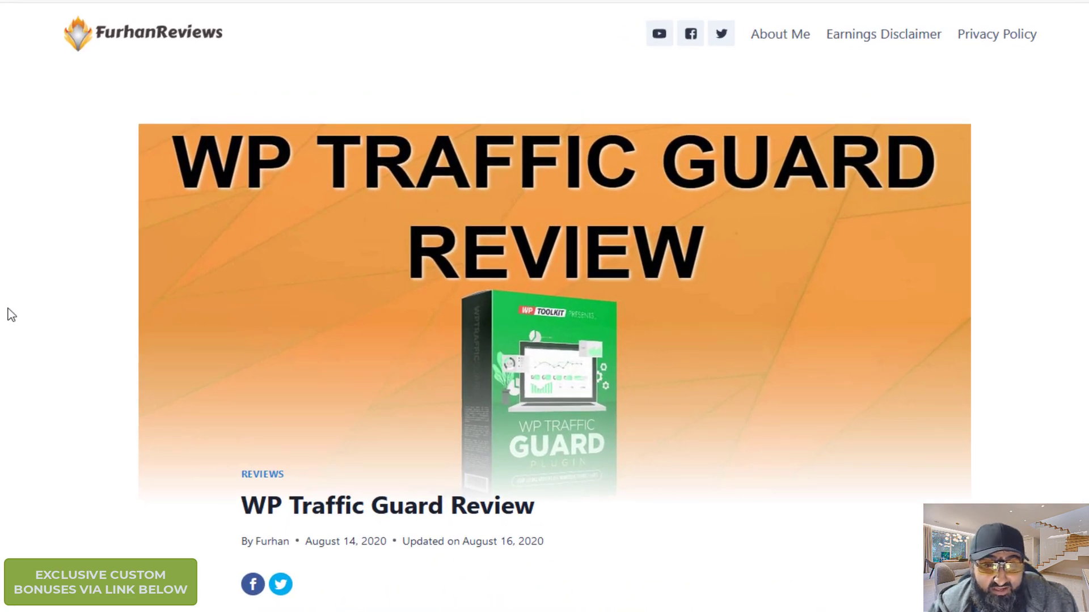
# Step: Scroll the FurhanReviews article down from the top banner to the pricing and Bonus #1 list
pyautogui.scroll(-7, 848, 432)
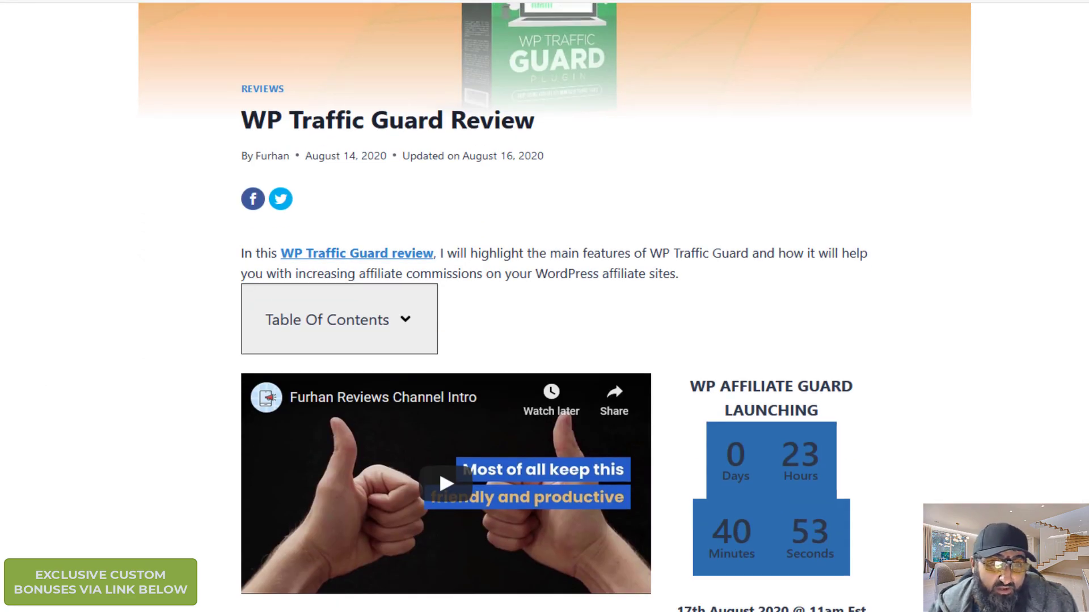
pyautogui.scroll(-20, 555, 306)
pyautogui.scroll(-20, 555, 307)
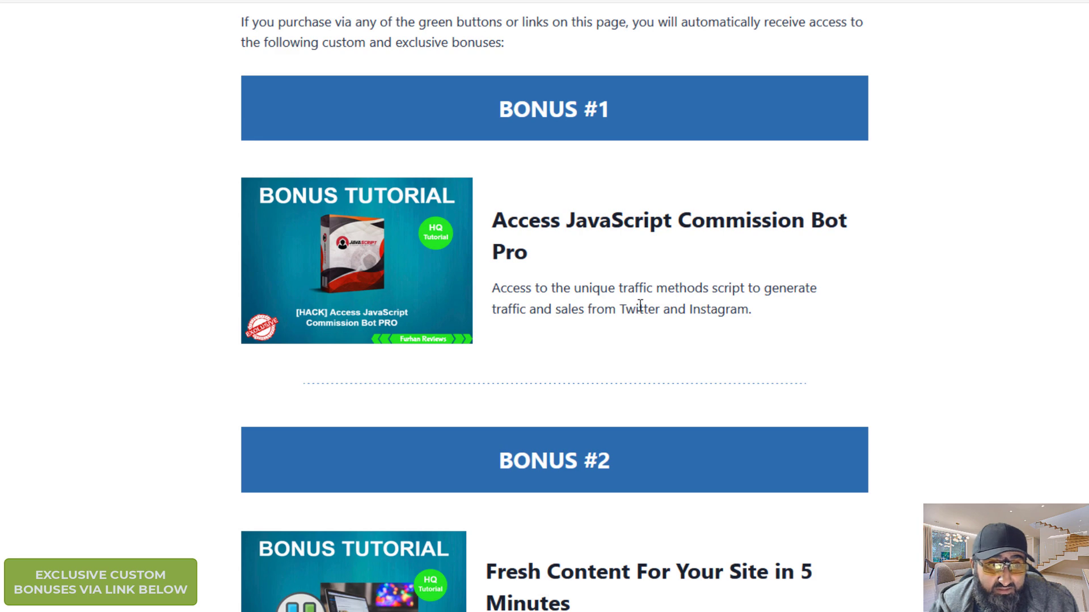
# Step: Scroll through Bonus #1 to #5, then back up to the intro video and 17th August 2020 countdown
pyautogui.scroll(-4, 640, 306)
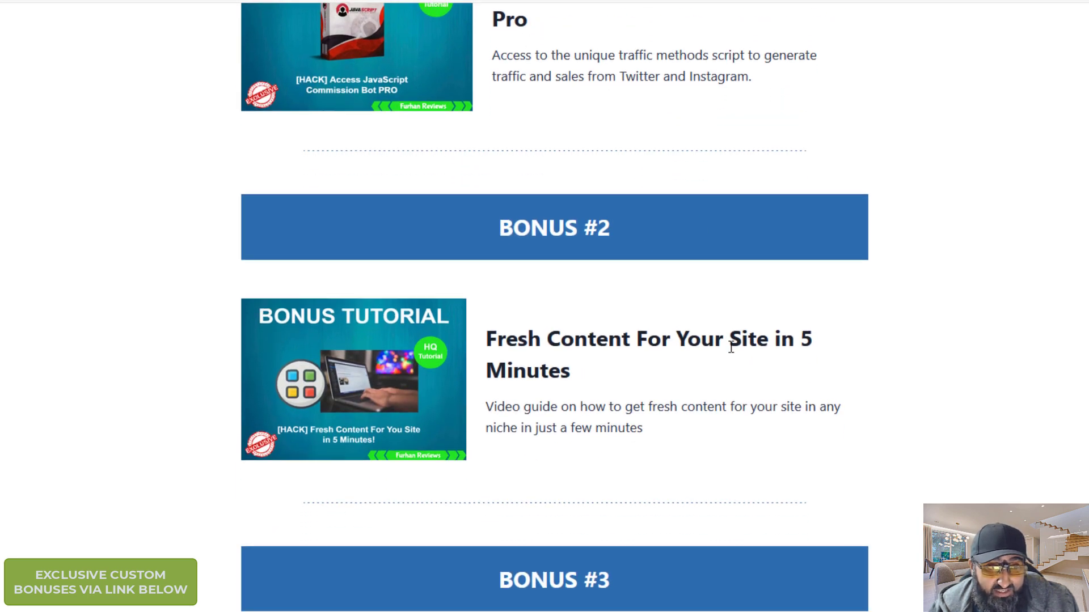
pyautogui.scroll(-3, 725, 354)
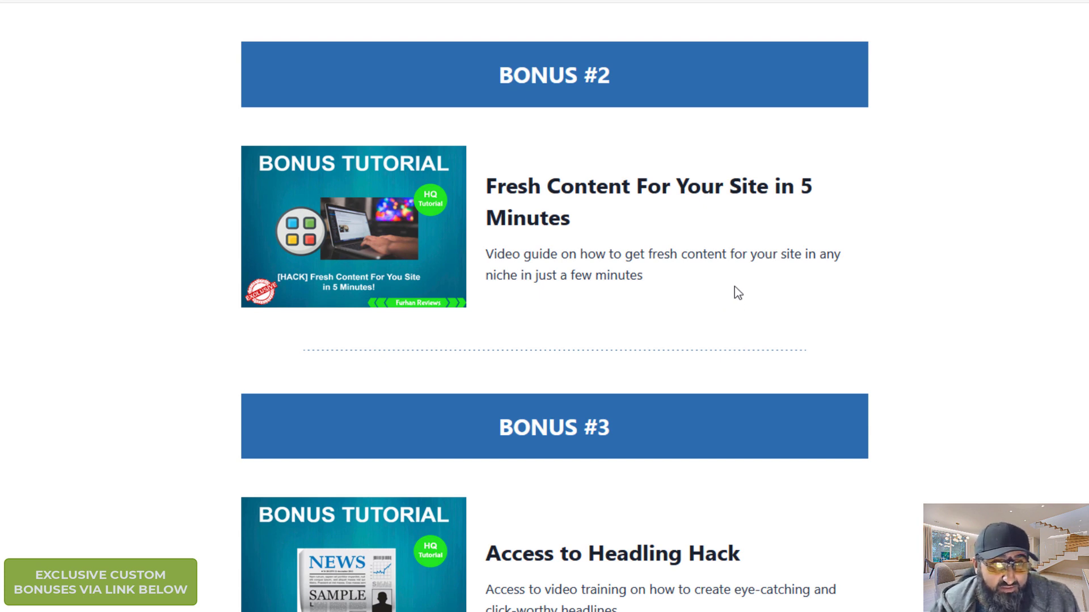
pyautogui.scroll(-3, 736, 292)
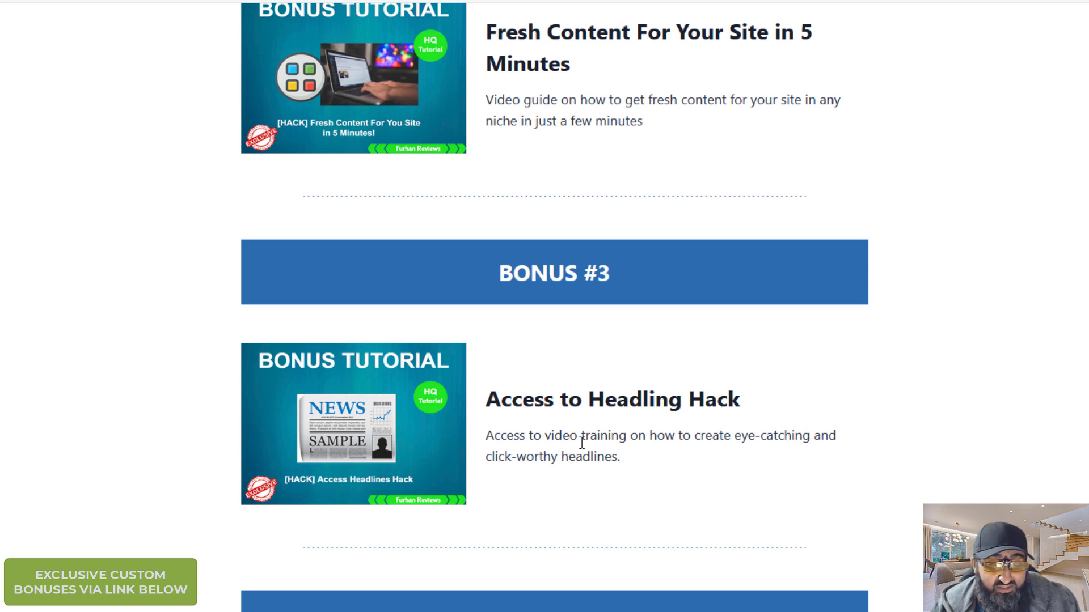
pyautogui.scroll(-4, 567, 434)
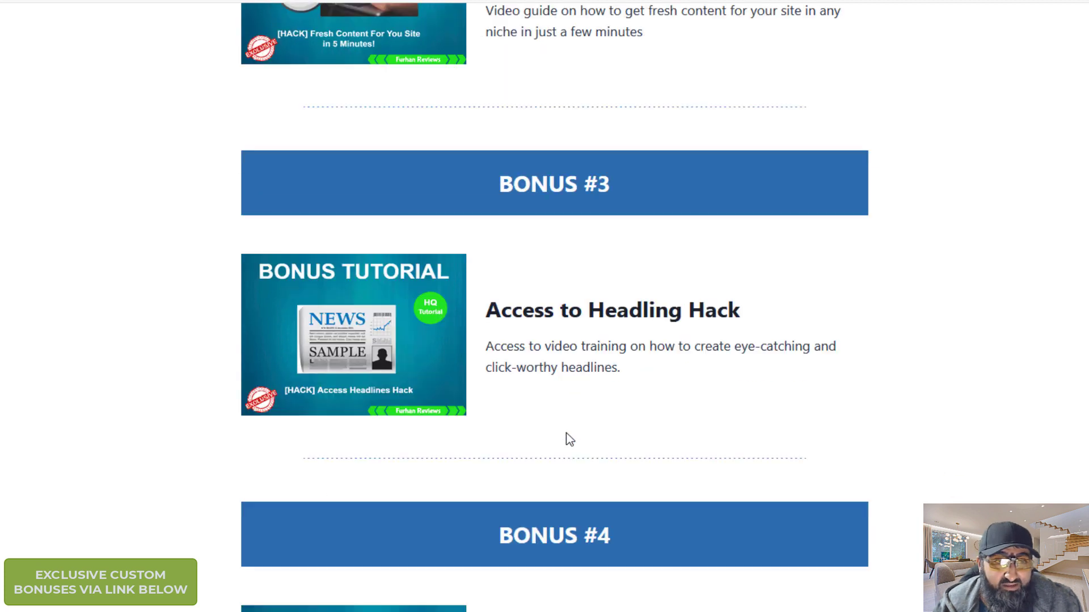
pyautogui.scroll(-3, 543, 398)
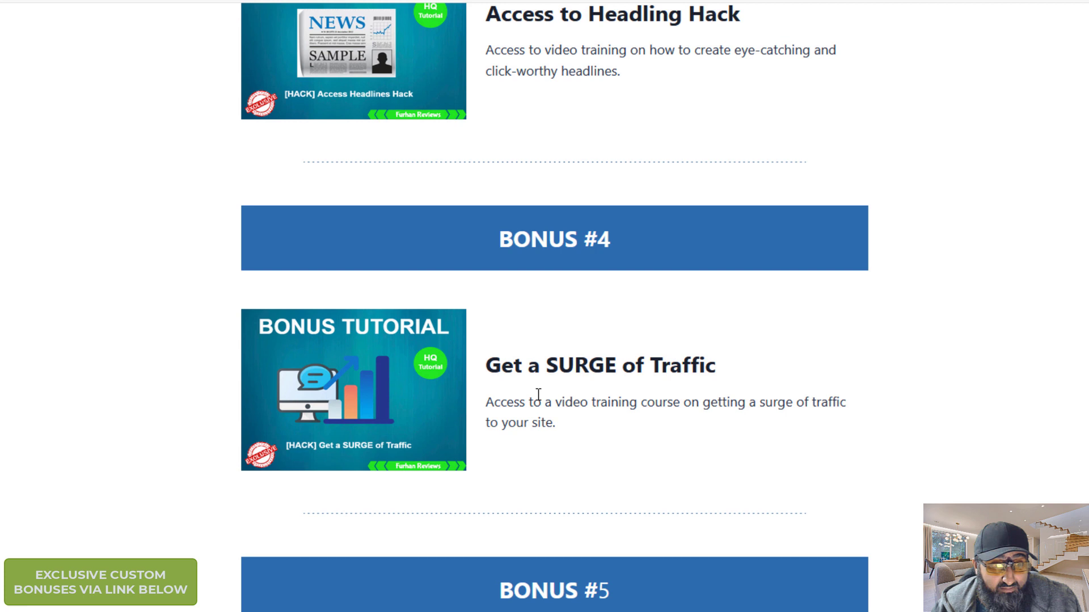
pyautogui.scroll(-3, 530, 394)
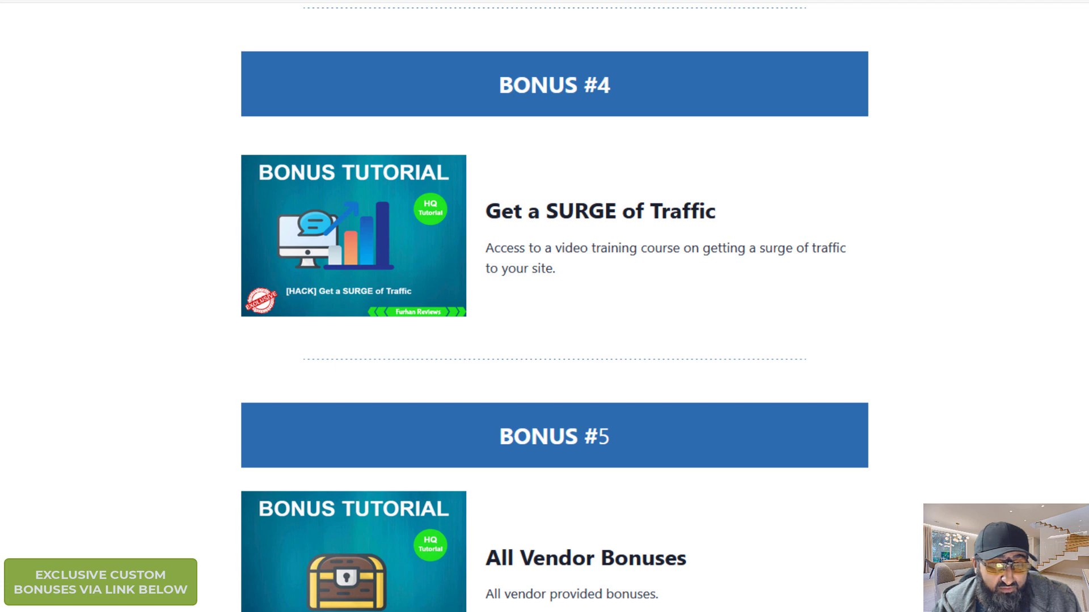
pyautogui.scroll(20, 438, 571)
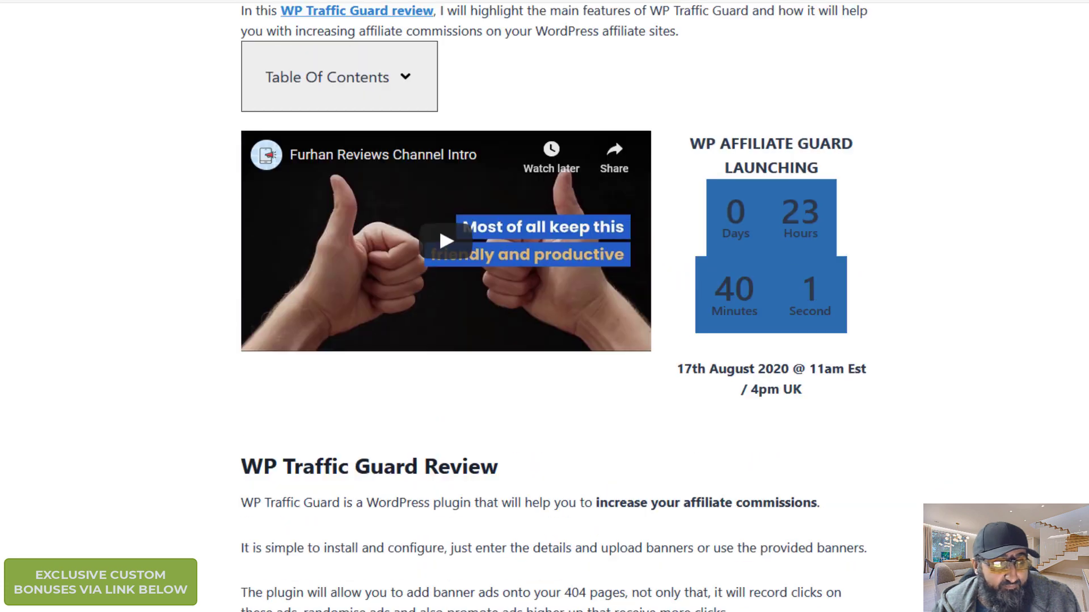
# Step: Scroll past the 404 page and admin panel screenshots to the $12 / $17 and OTO 1–6 pricing
pyautogui.scroll(2, 438, 570)
pyautogui.scroll(-20, 438, 570)
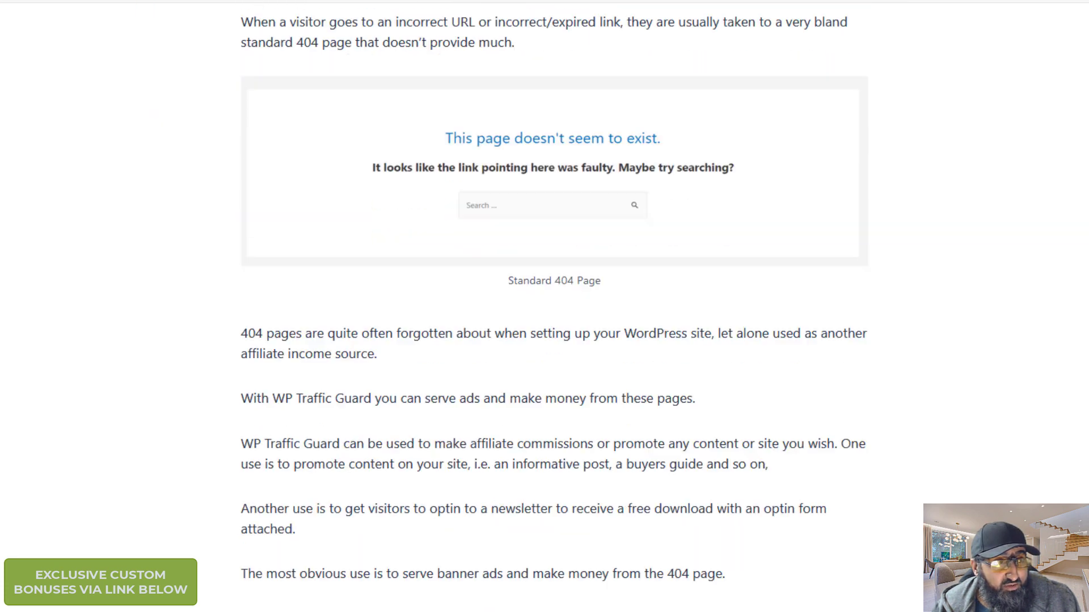
pyautogui.scroll(-18, 437, 570)
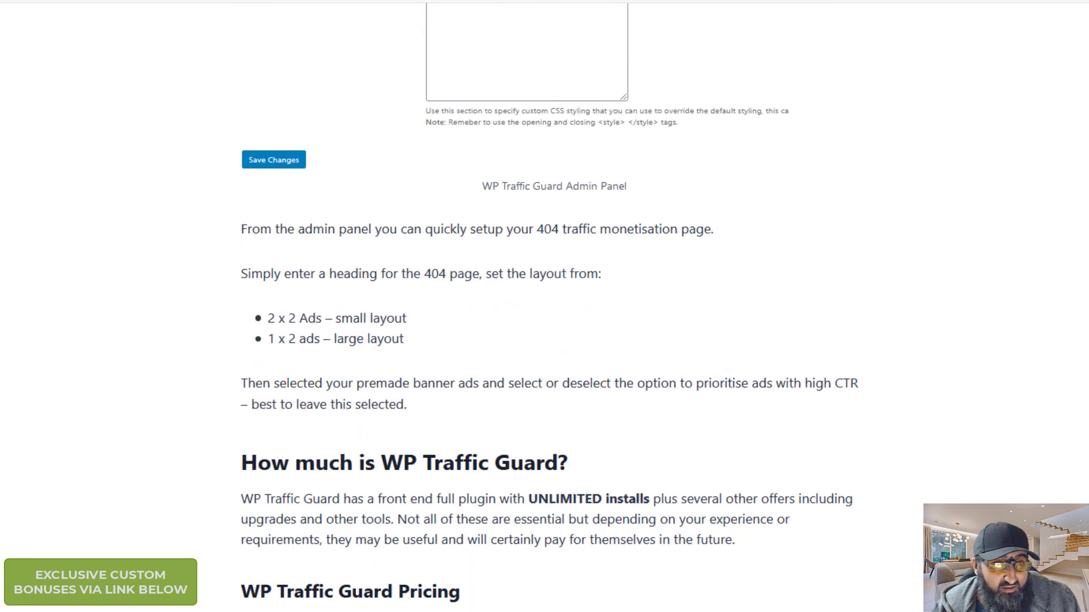
pyautogui.scroll(-3, 438, 570)
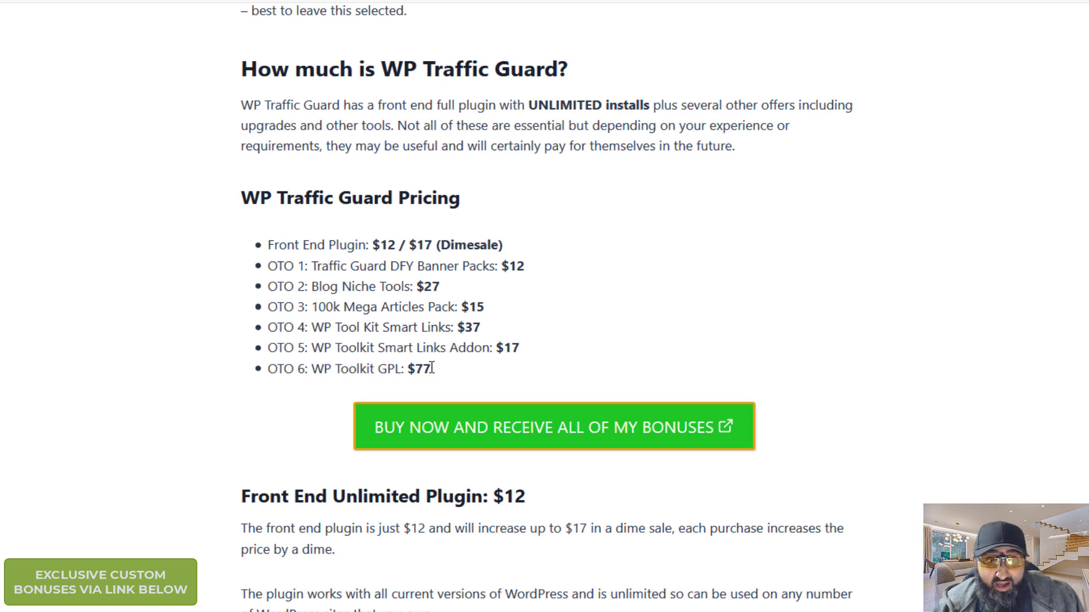
# Step: Scroll through the OTO upsell descriptions down to the Conclusion recommending WP Traffic Guard
pyautogui.scroll(-3, 318, 338)
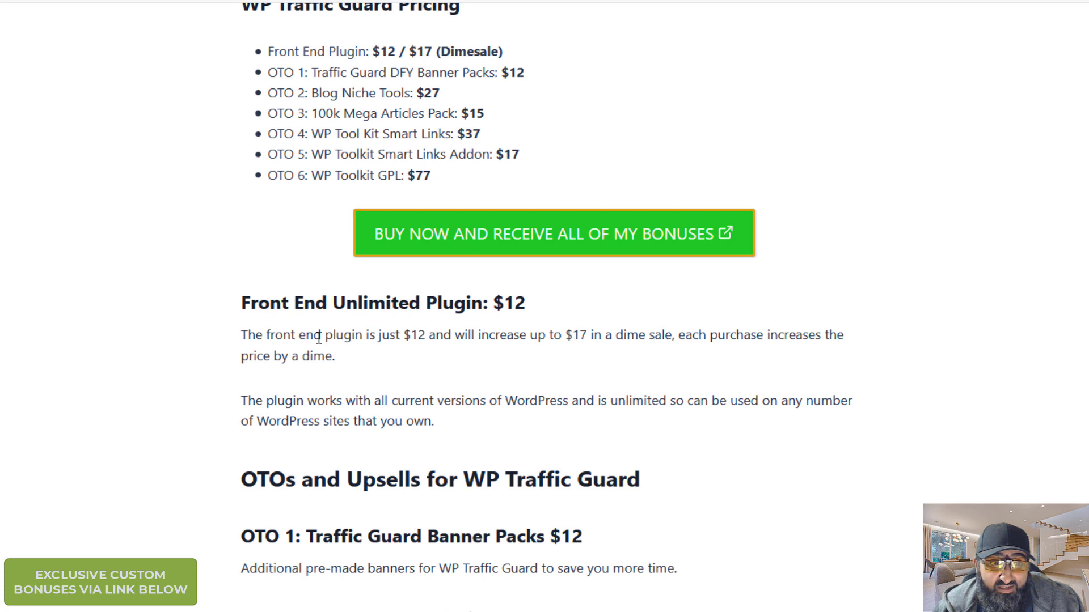
pyautogui.scroll(-1, 319, 338)
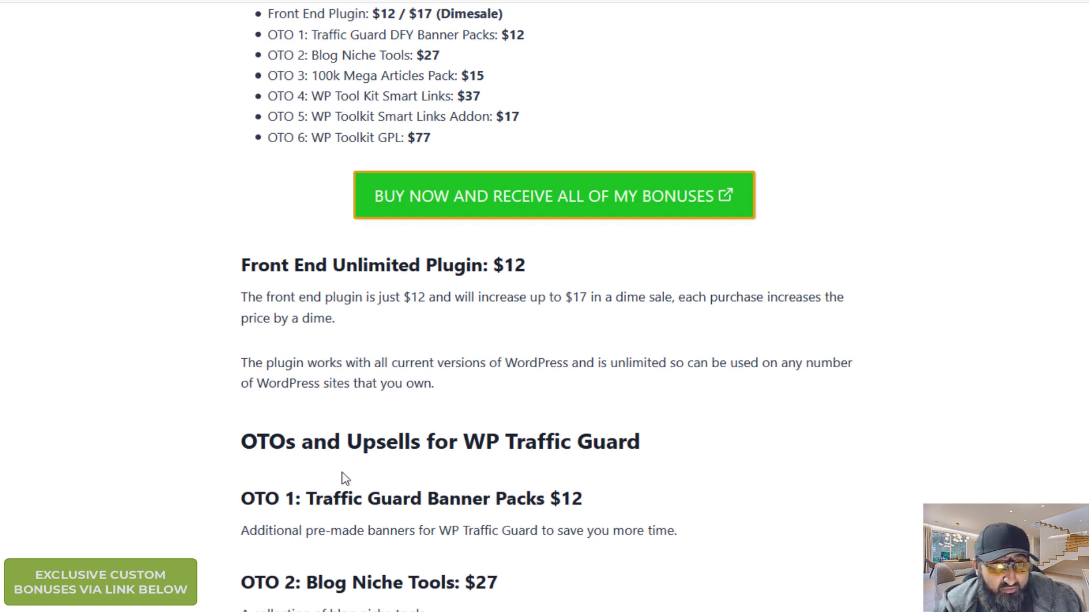
pyautogui.scroll(-3, 252, 315)
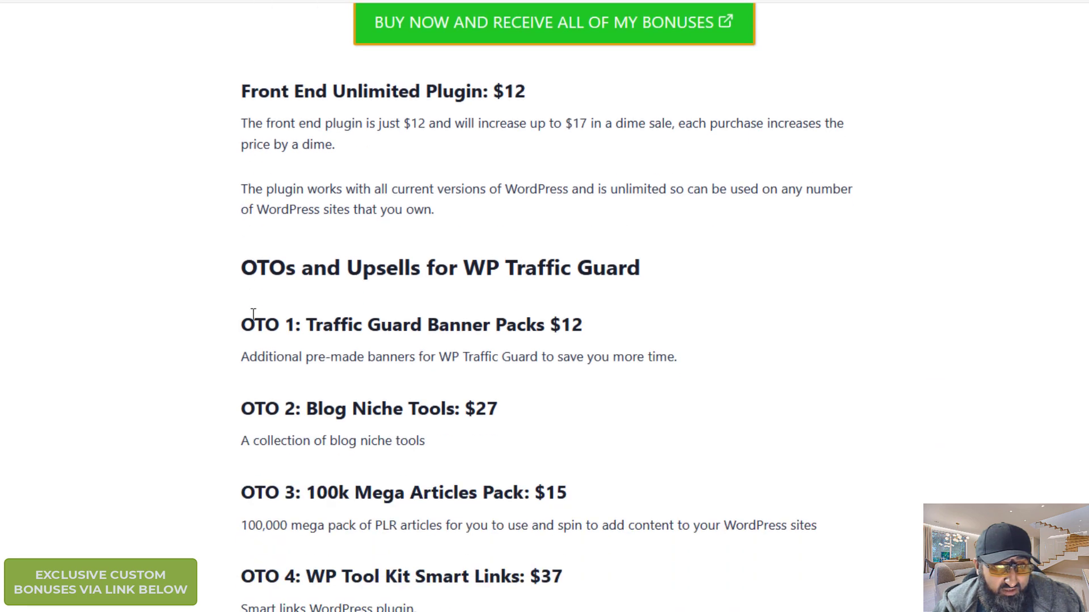
pyautogui.scroll(-10, 253, 315)
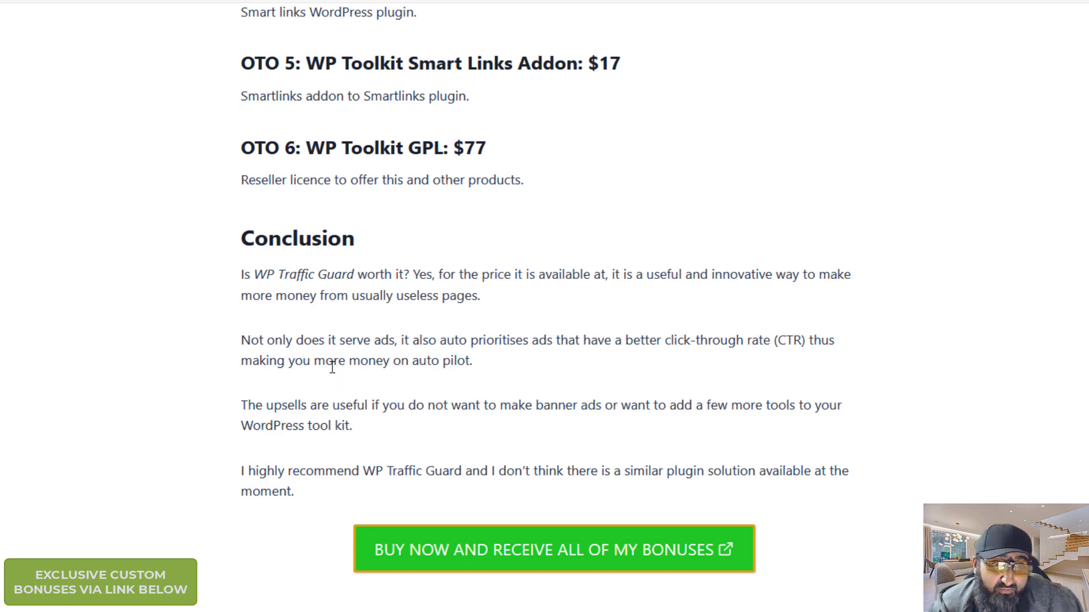
# Step: Scroll through the Conclusion and Bonuses, ending on the sales page with its video and $17 price
pyautogui.scroll(-3, 311, 338)
pyautogui.scroll(-2, 311, 338)
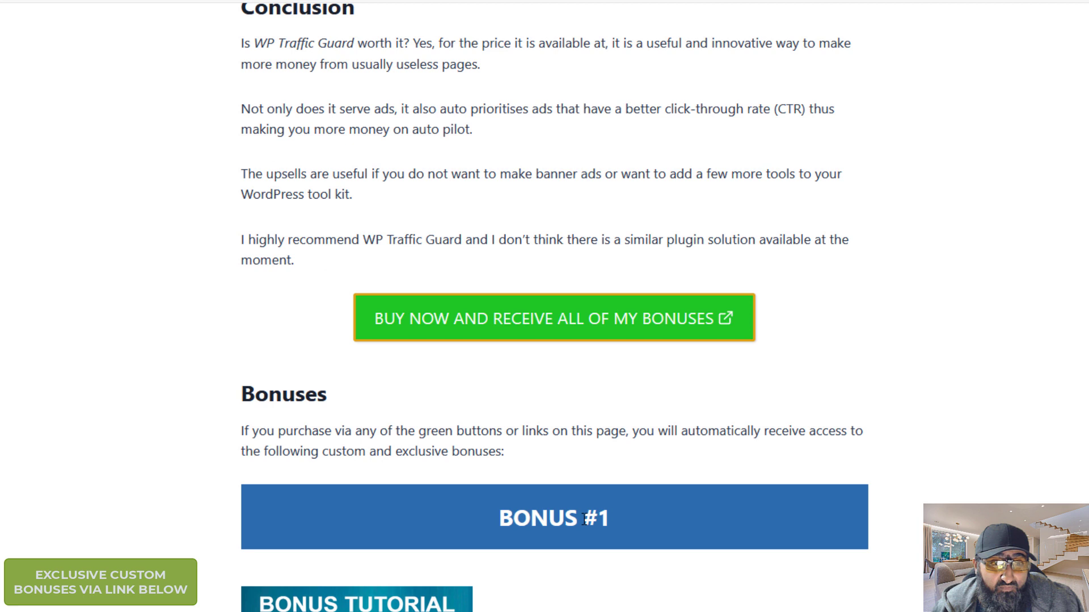
pyautogui.scroll(2, 584, 520)
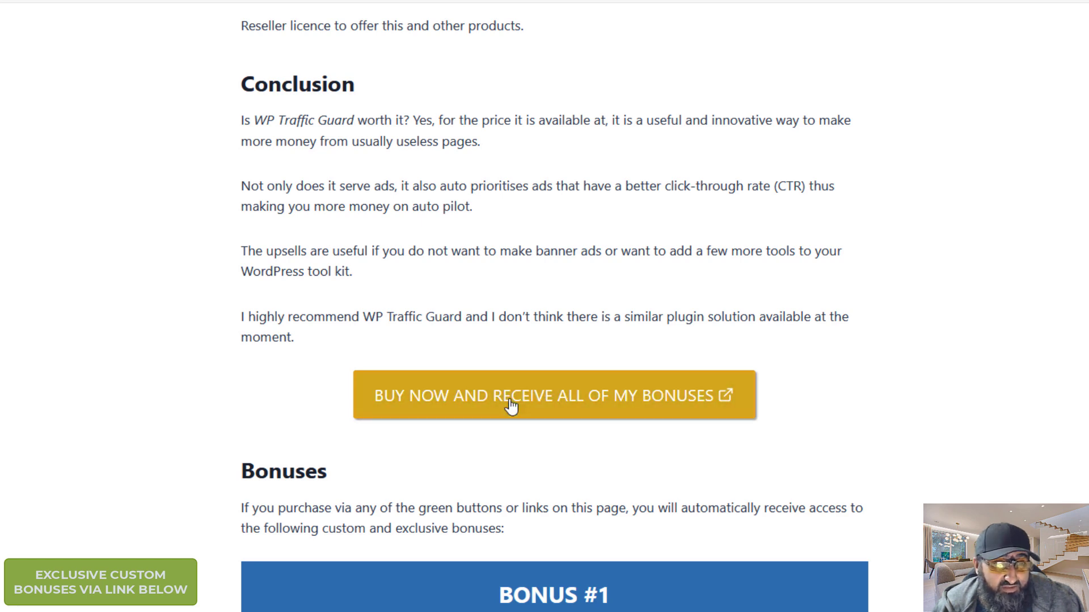
pyautogui.scroll(-4, 549, 489)
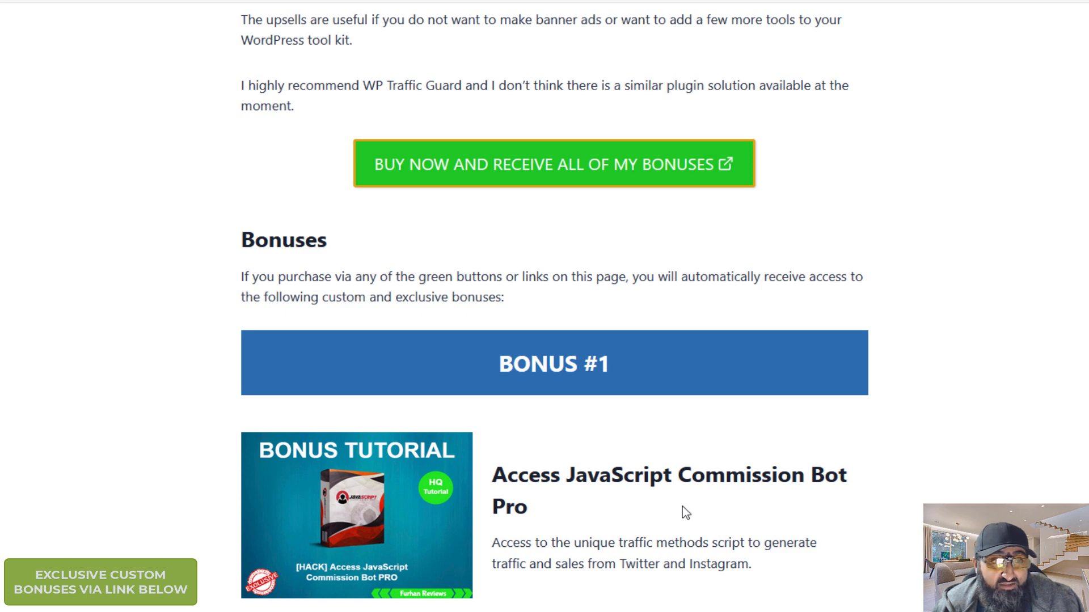
pyautogui.scroll(-8, 674, 446)
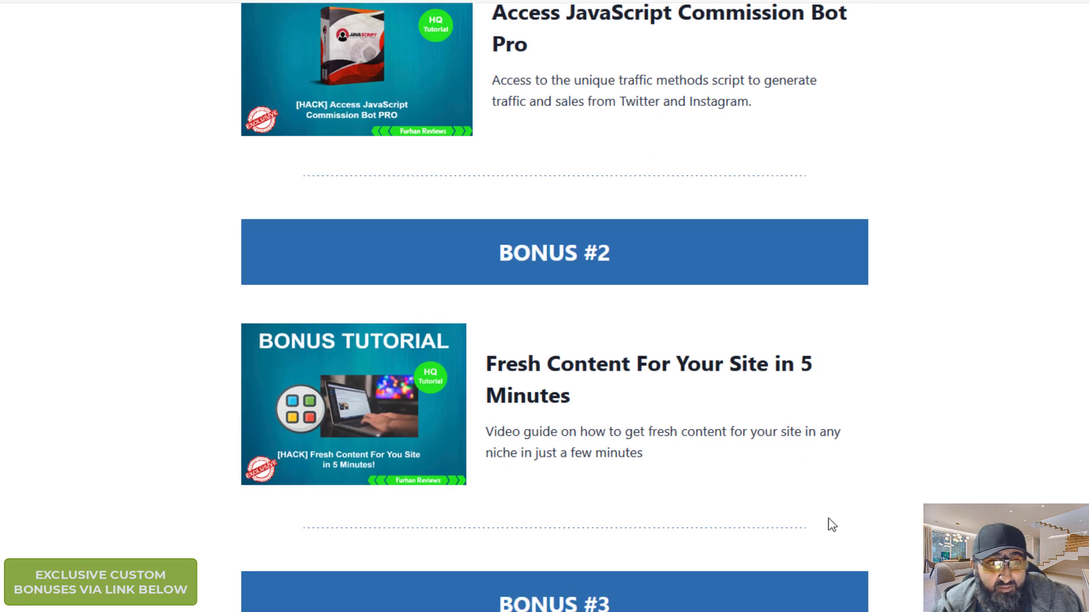
pyautogui.scroll(16, 816, 526)
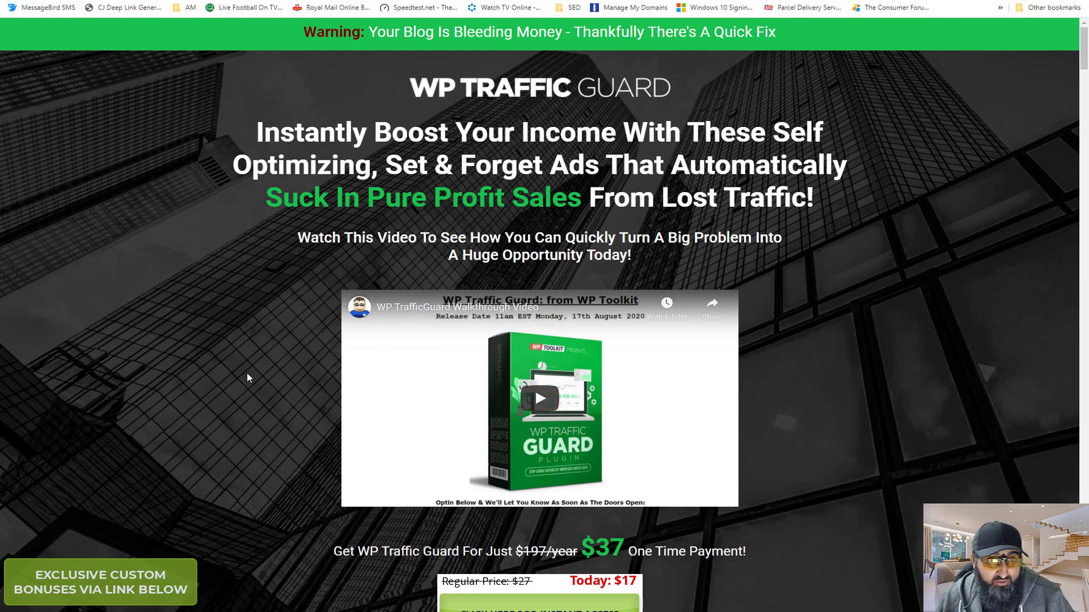
# Step: Highlight the $37 one-time price, then scroll on to the three reasons visitors hit 404 pages
pyautogui.scroll(-5, 202, 341)
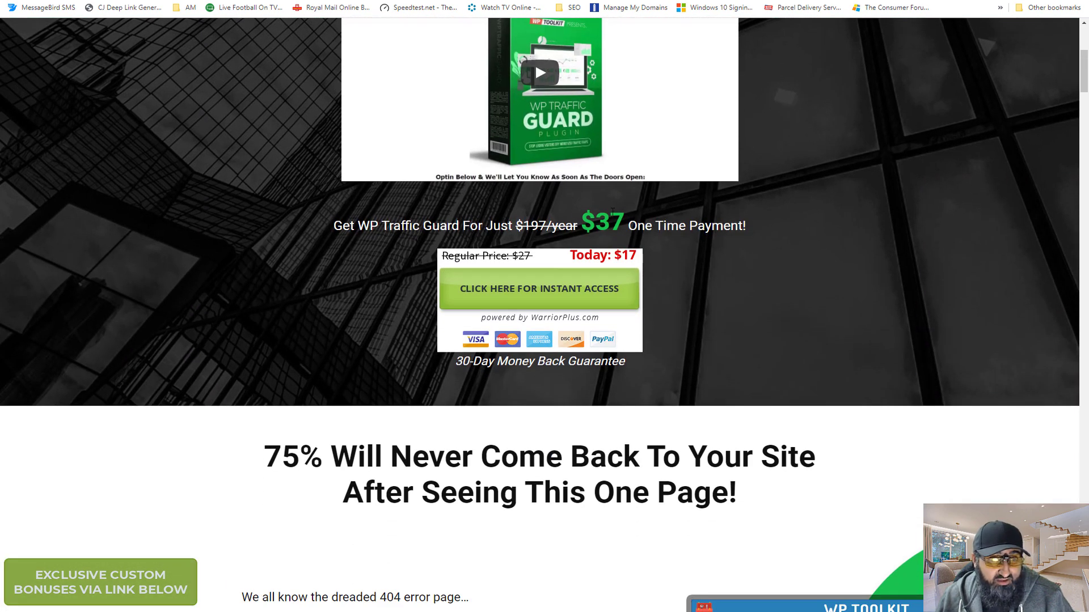
pyautogui.moveTo(625, 222); pyautogui.dragTo(586, 219)
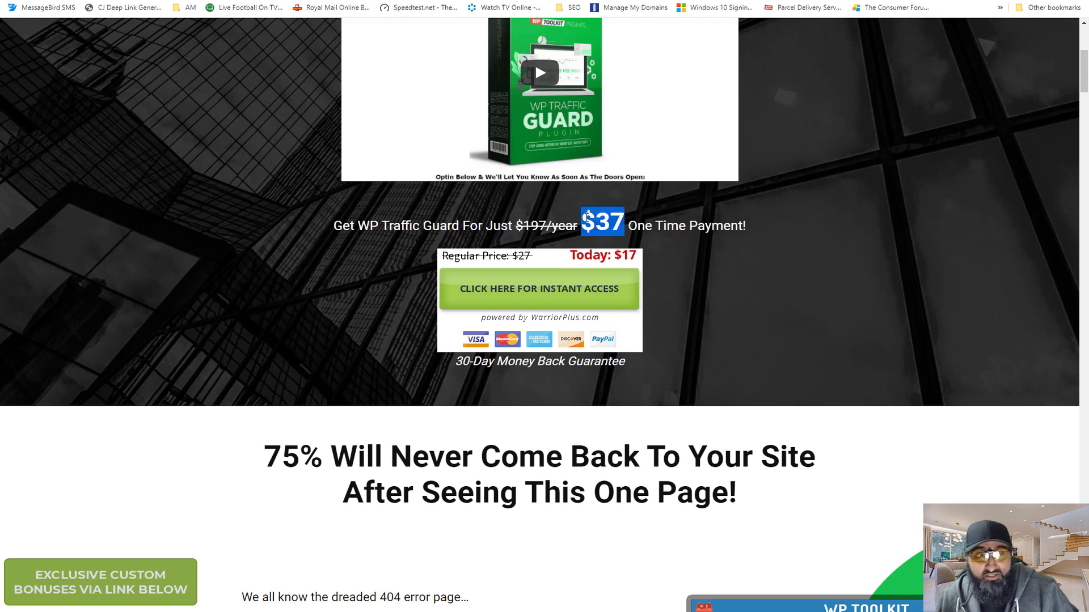
pyautogui.scroll(-4, 279, 248)
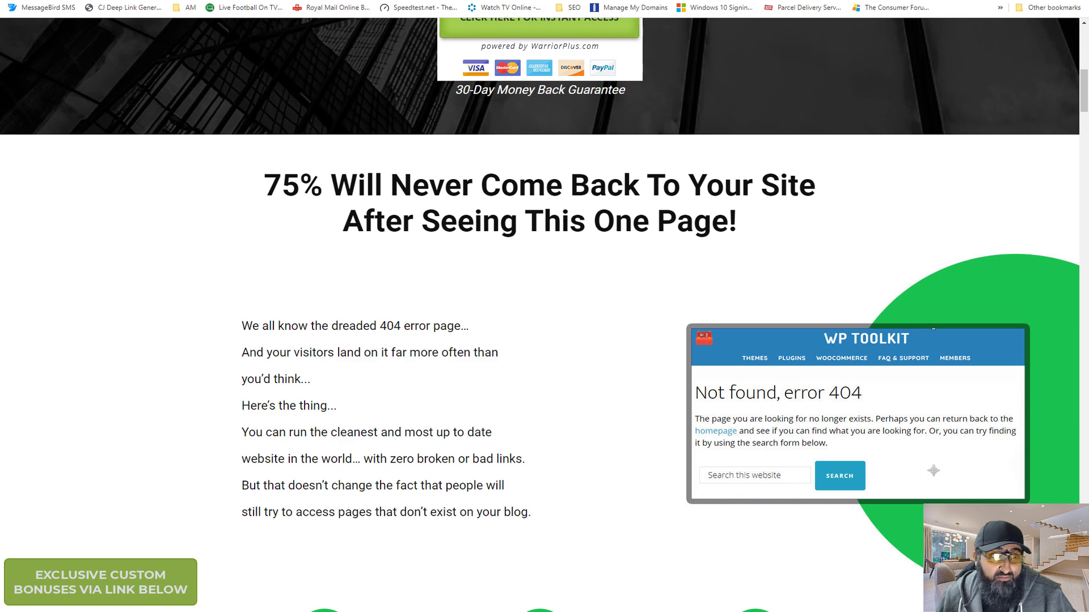
pyautogui.scroll(-8, 447, 238)
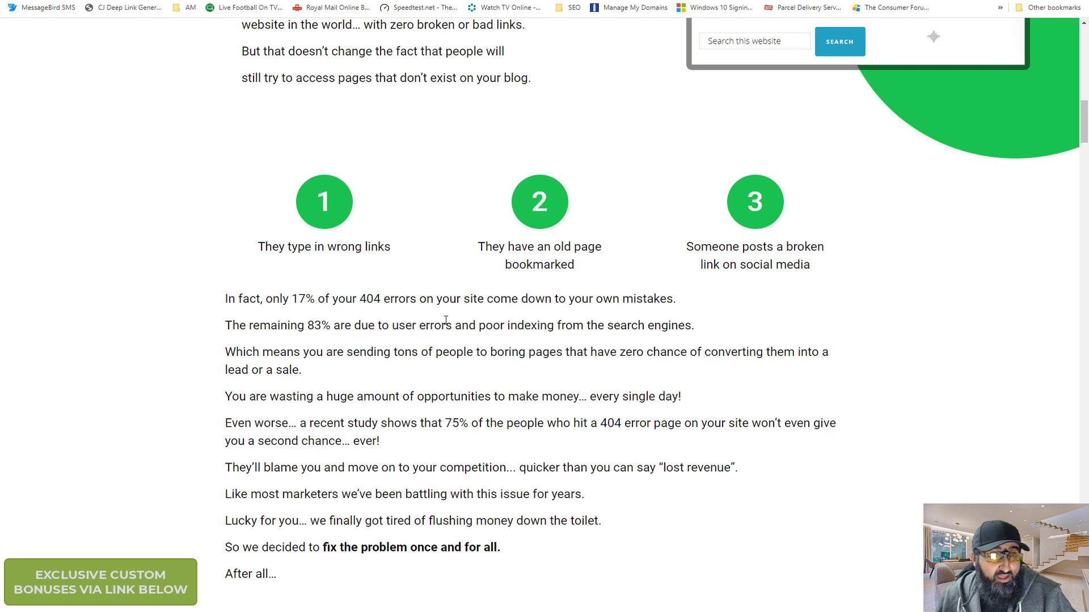
pyautogui.scroll(3, 446, 321)
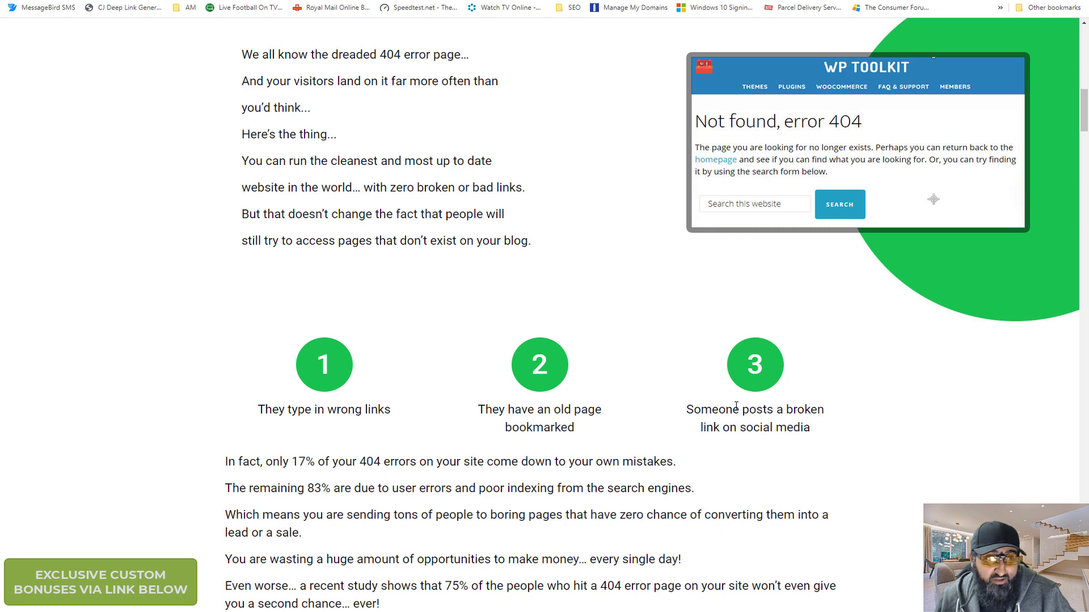
# Step: Scroll the sales page past the steps, features and bonus blocks to the four five-star testimonials
pyautogui.scroll(-5, 722, 425)
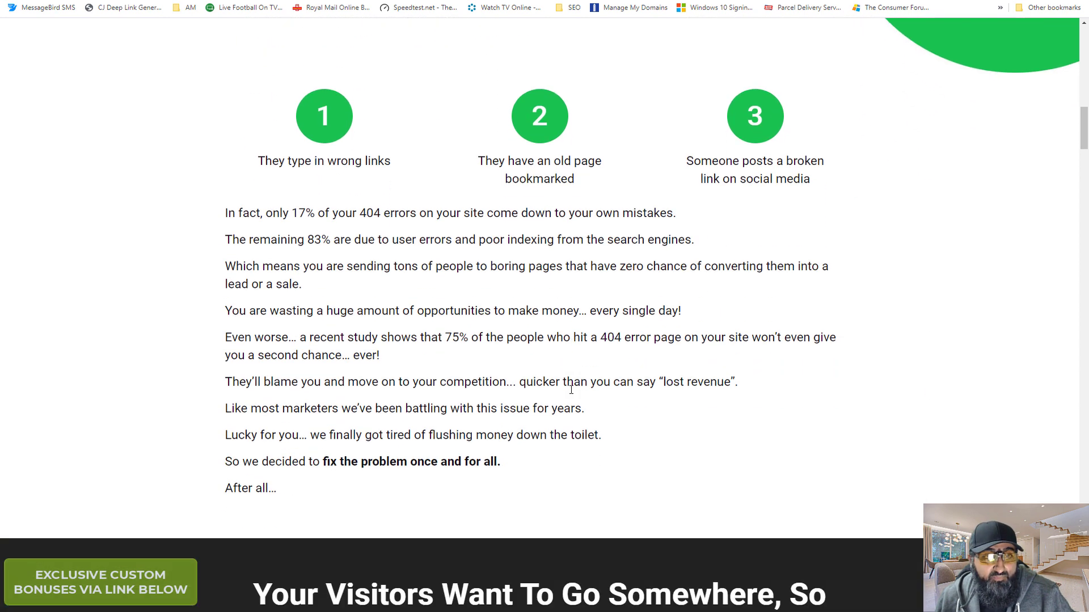
pyautogui.scroll(-3, 511, 352)
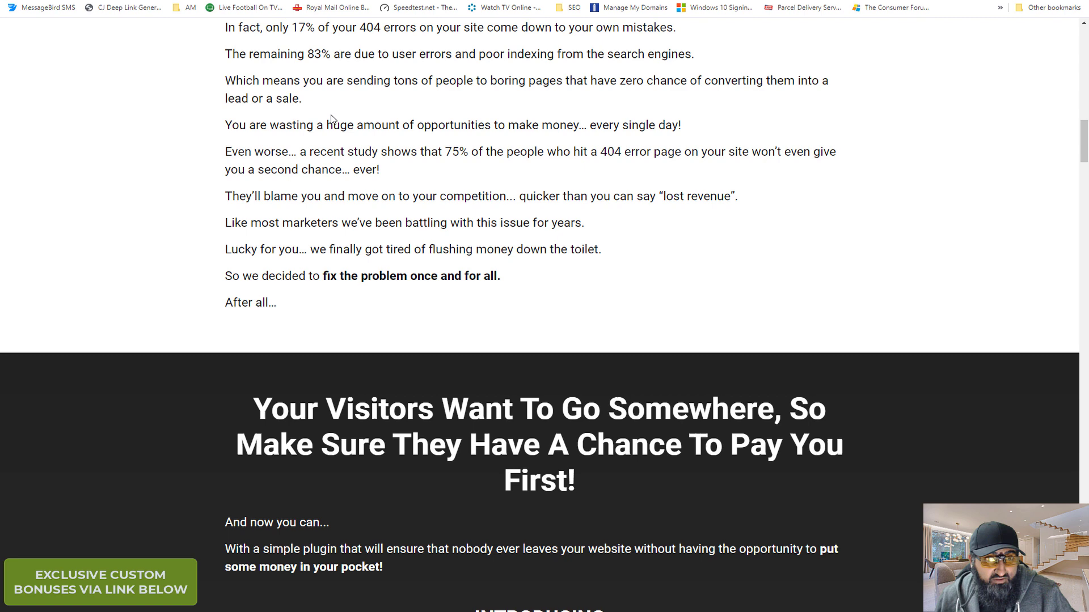
pyautogui.scroll(-2, 336, 142)
pyautogui.scroll(-2, 379, 227)
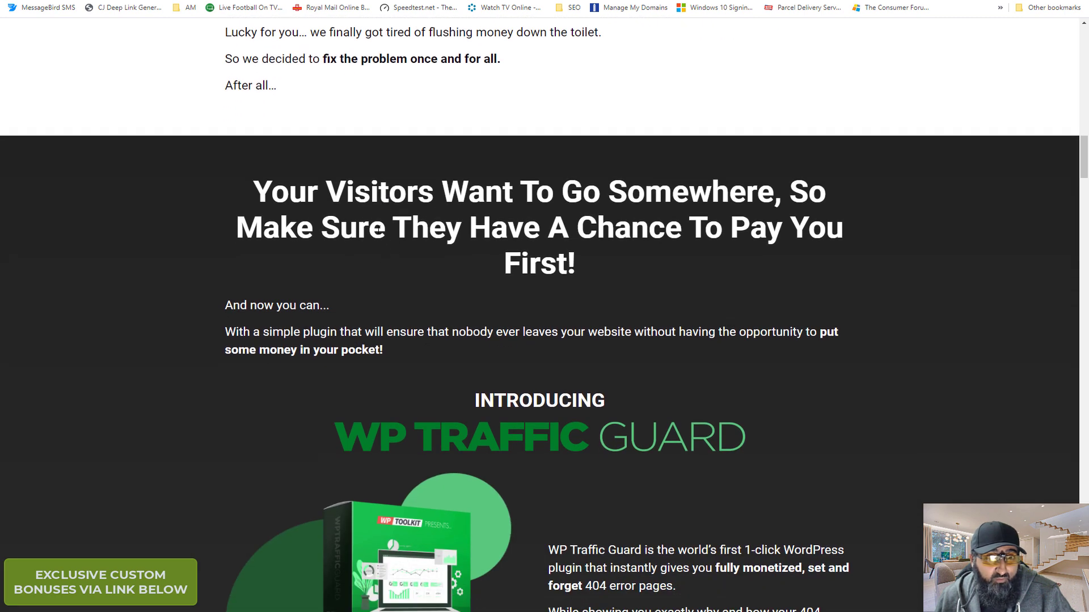
pyautogui.scroll(-4, 379, 226)
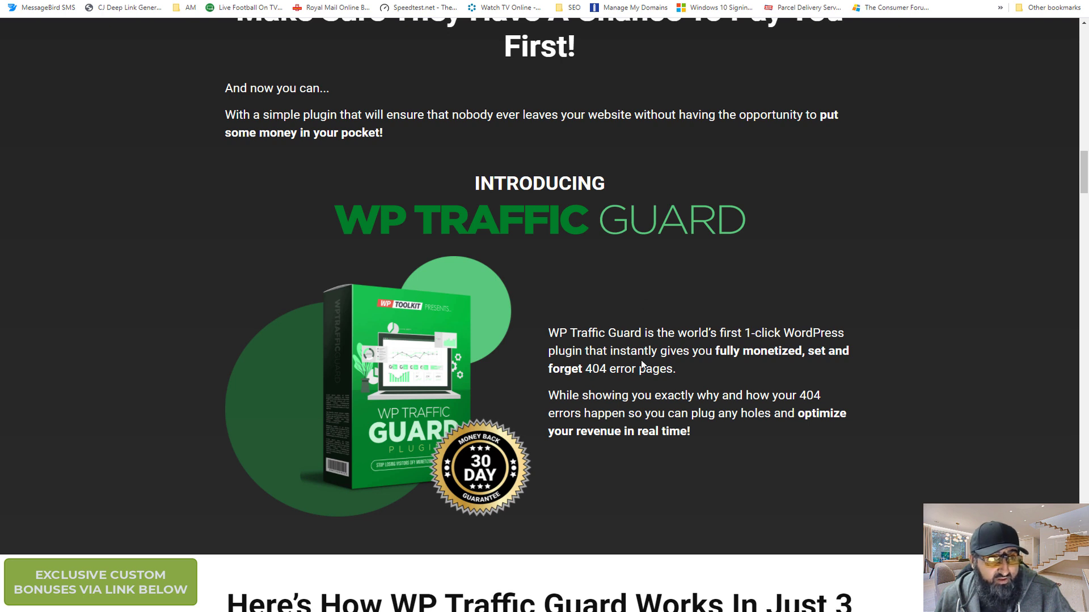
pyautogui.scroll(-1, 642, 364)
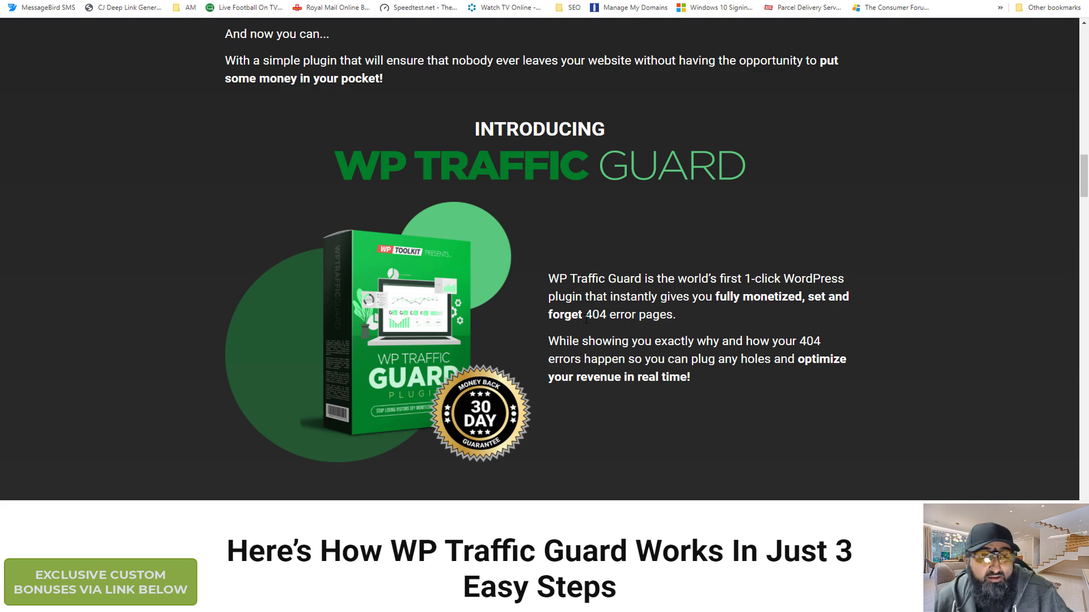
pyautogui.scroll(-4, 586, 318)
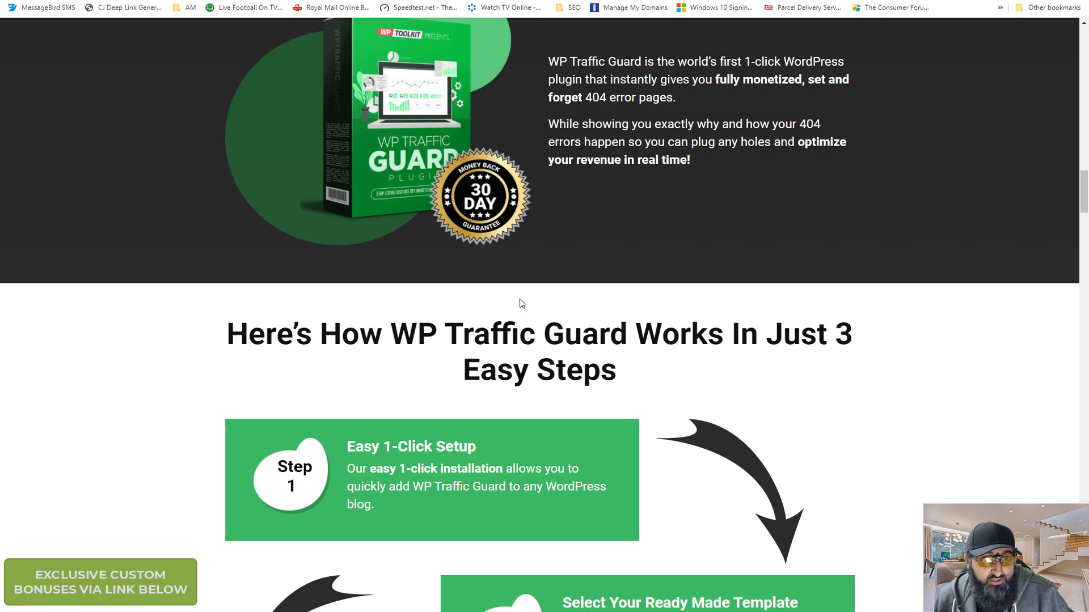
pyautogui.scroll(-2, 448, 300)
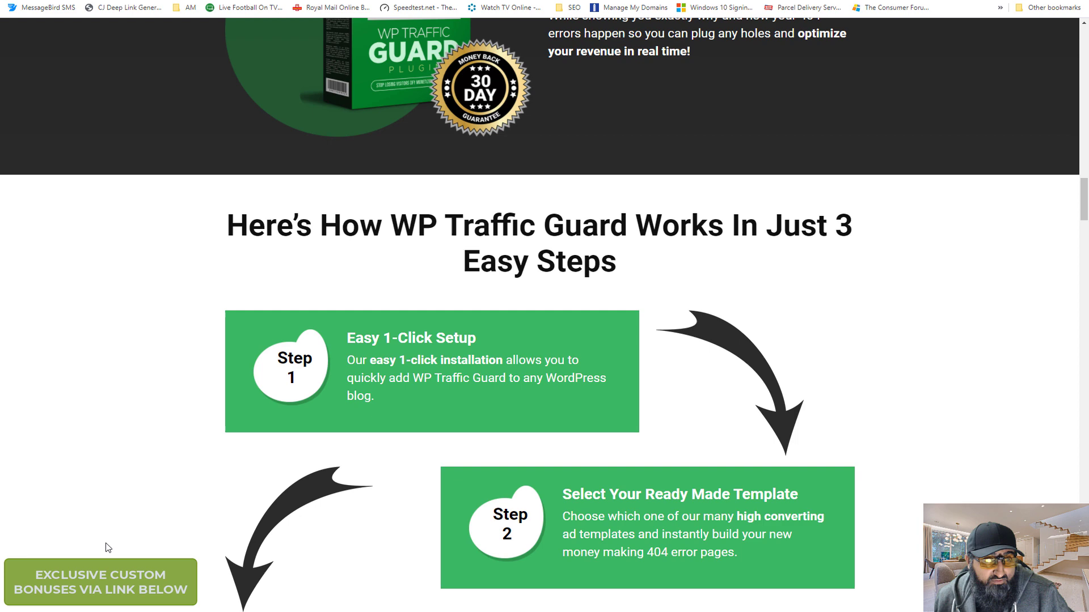
pyautogui.scroll(-2, 374, 334)
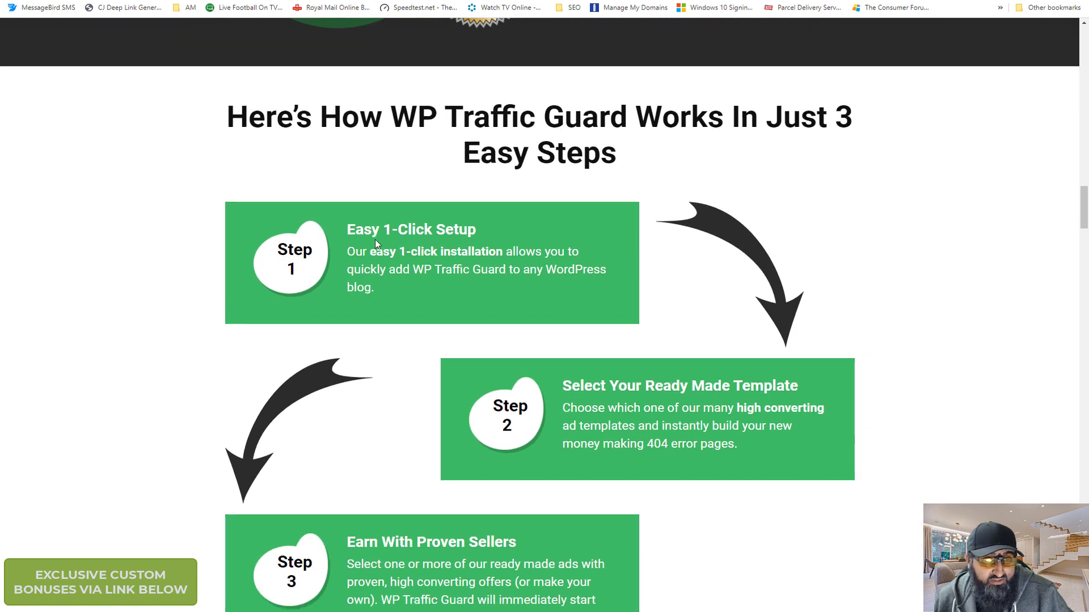
pyautogui.scroll(-2, 494, 403)
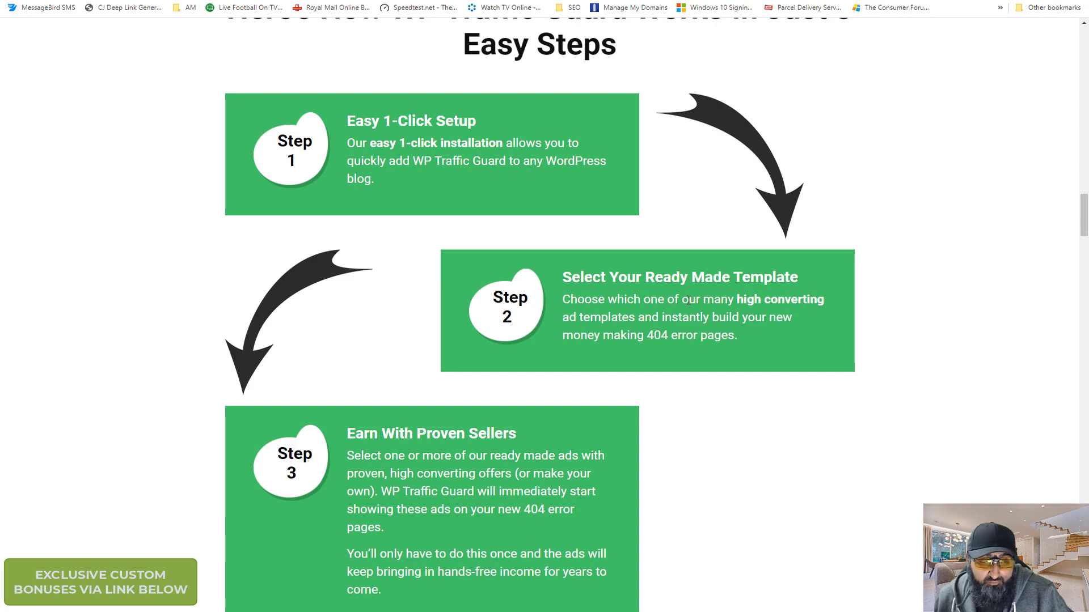
pyautogui.scroll(-4, 676, 301)
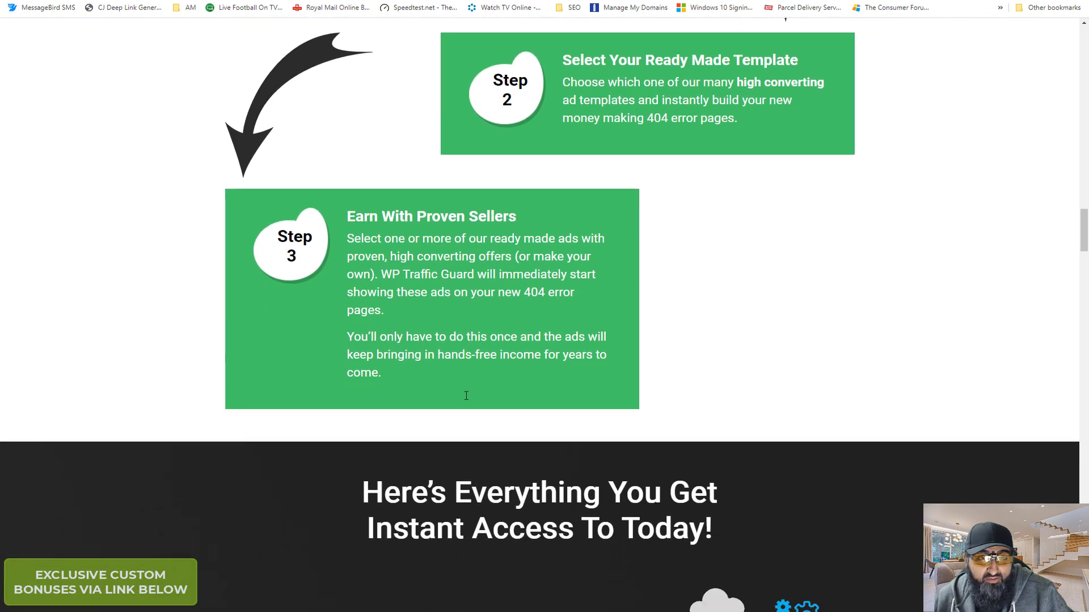
pyautogui.scroll(-12, 439, 356)
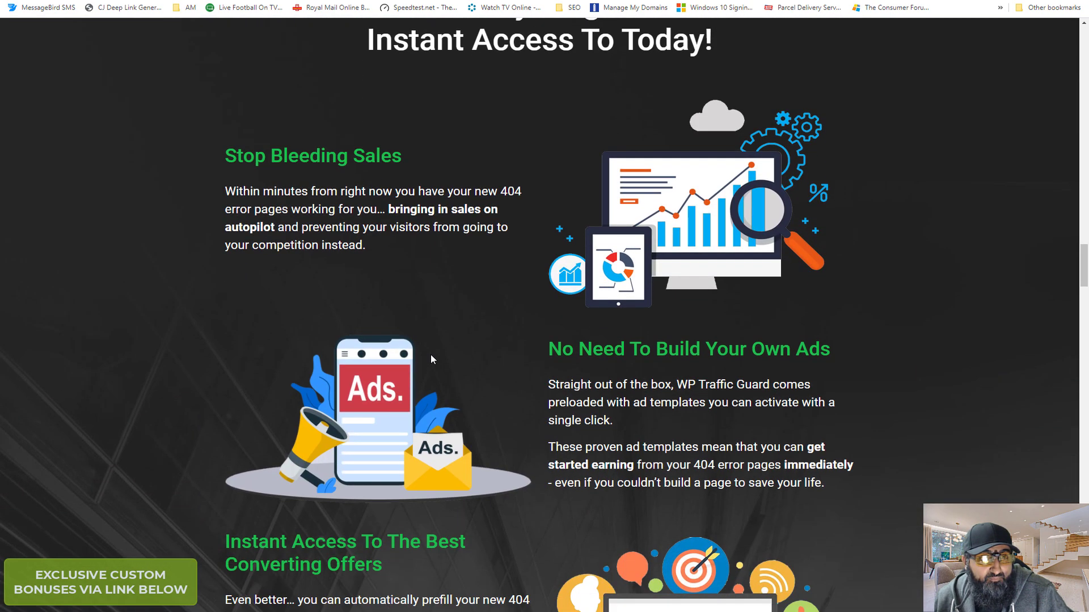
pyautogui.scroll(-14, 430, 357)
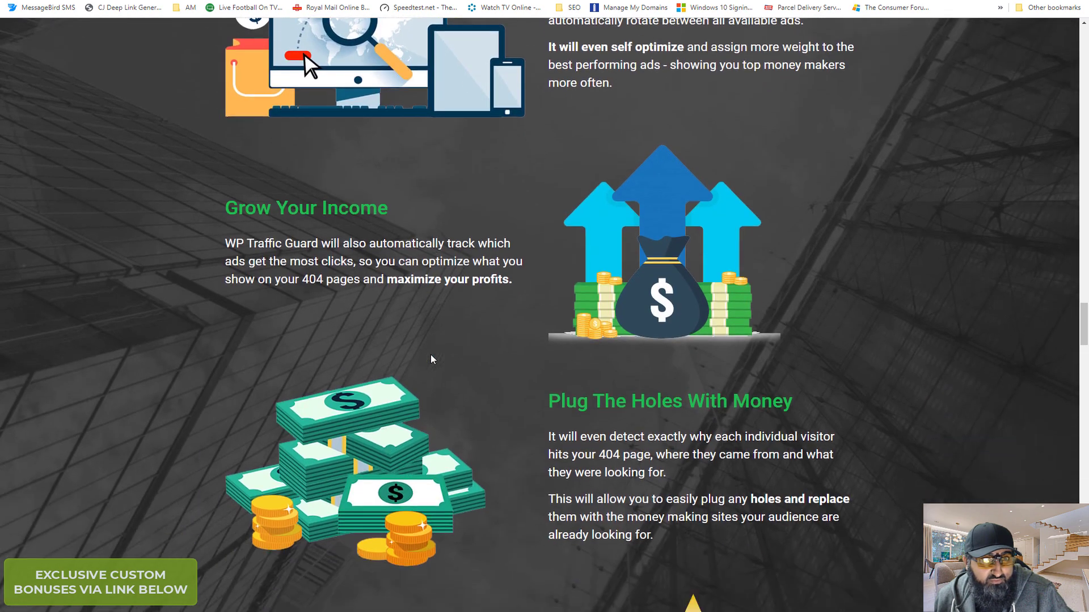
pyautogui.scroll(-4, 430, 359)
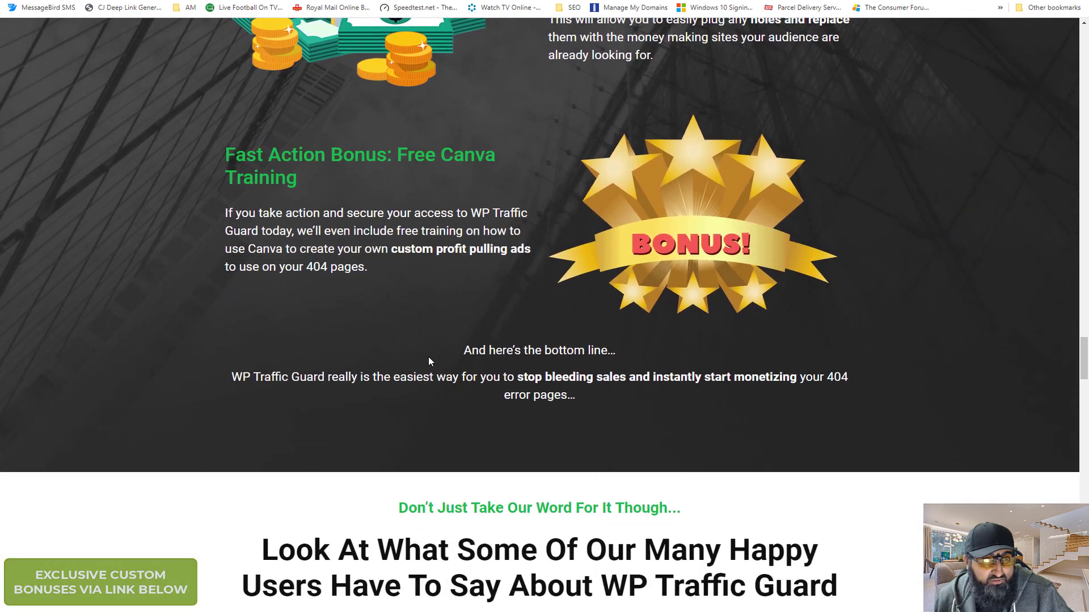
pyautogui.scroll(-2, 408, 357)
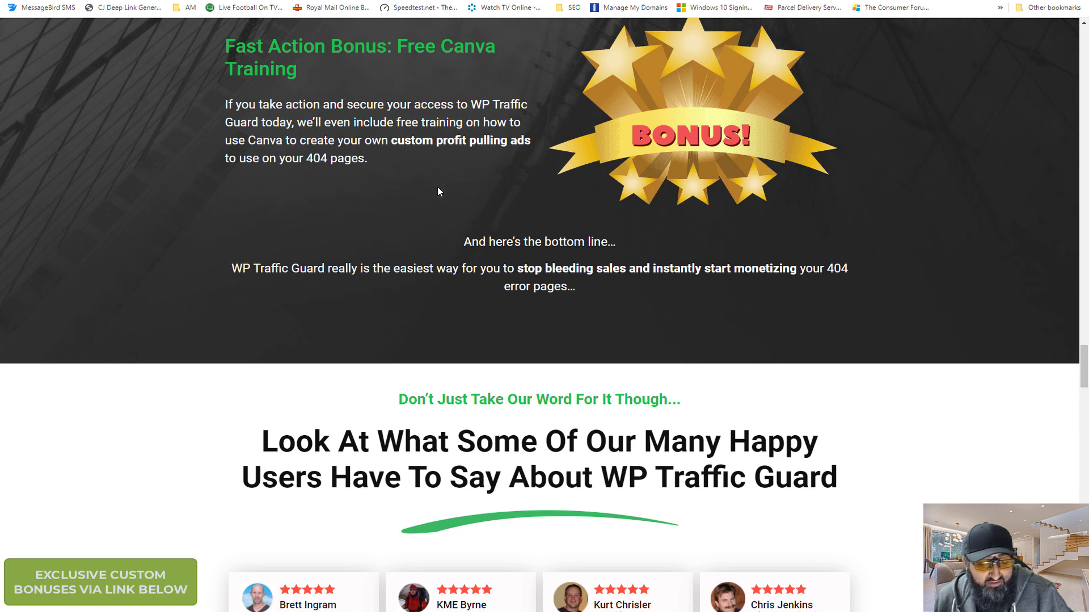
pyautogui.scroll(-10, 353, 208)
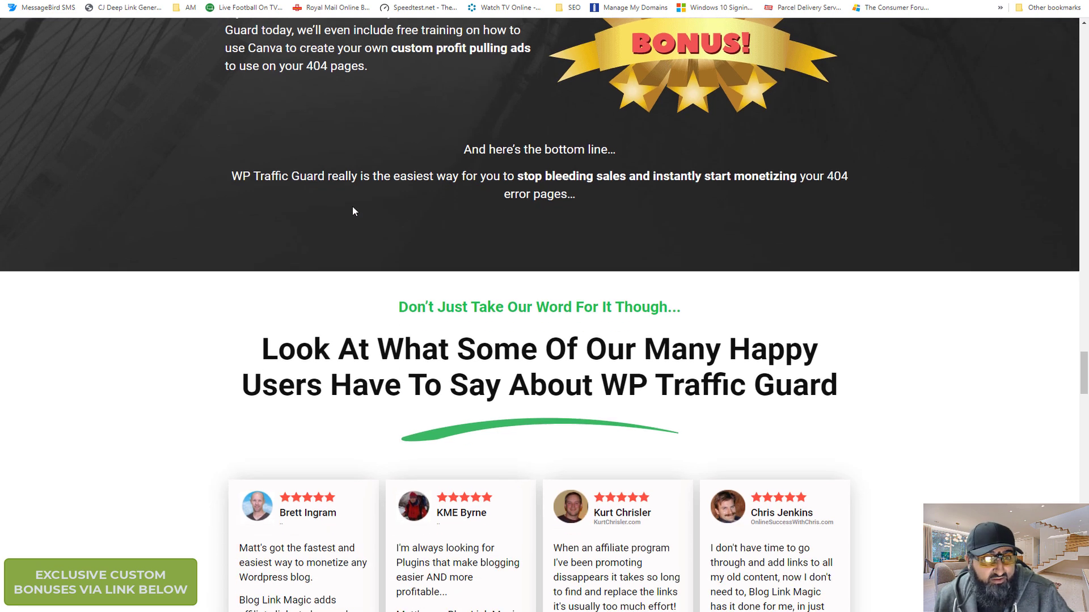
pyautogui.scroll(4, 348, 295)
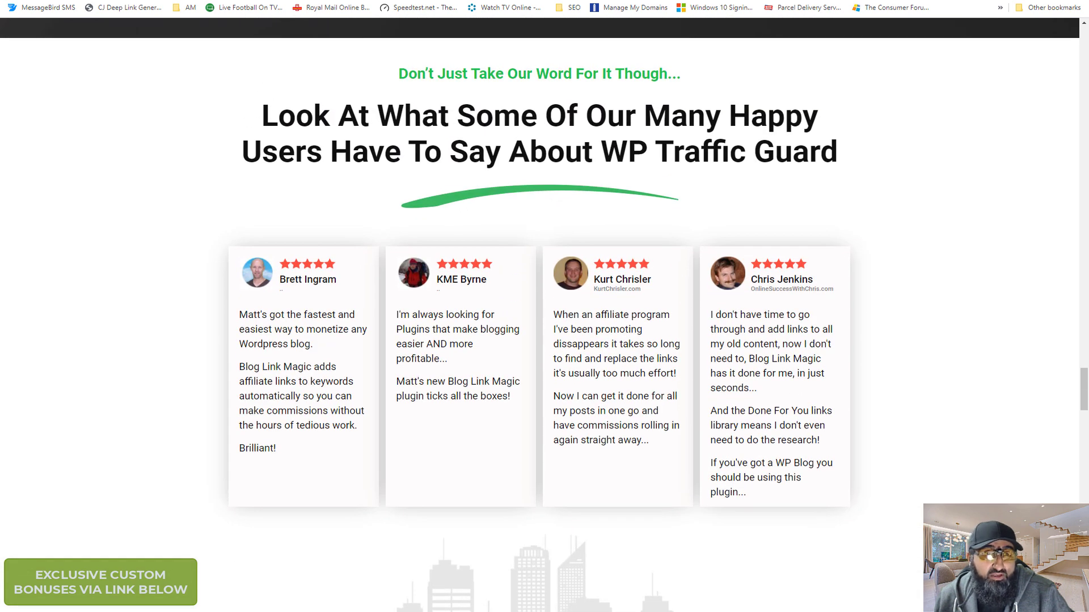
# Step: Highlight the heading on the live 404 page, then go back to the Traffic Guard Template settings
pyautogui.hotkey('ctrl', 'Tab')
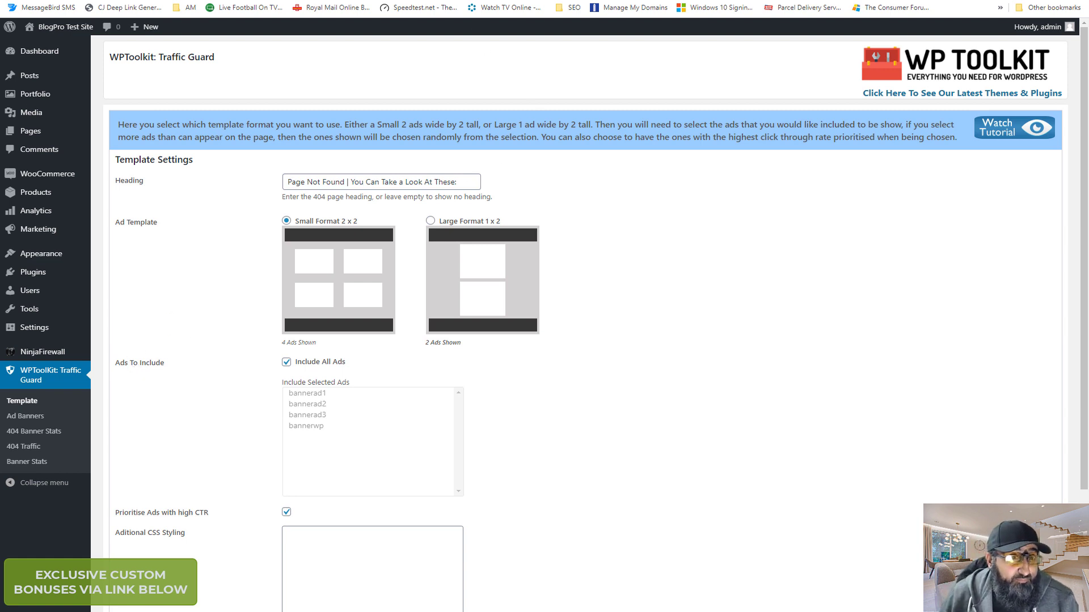
pyautogui.hotkey('ctrl', 'Tab')
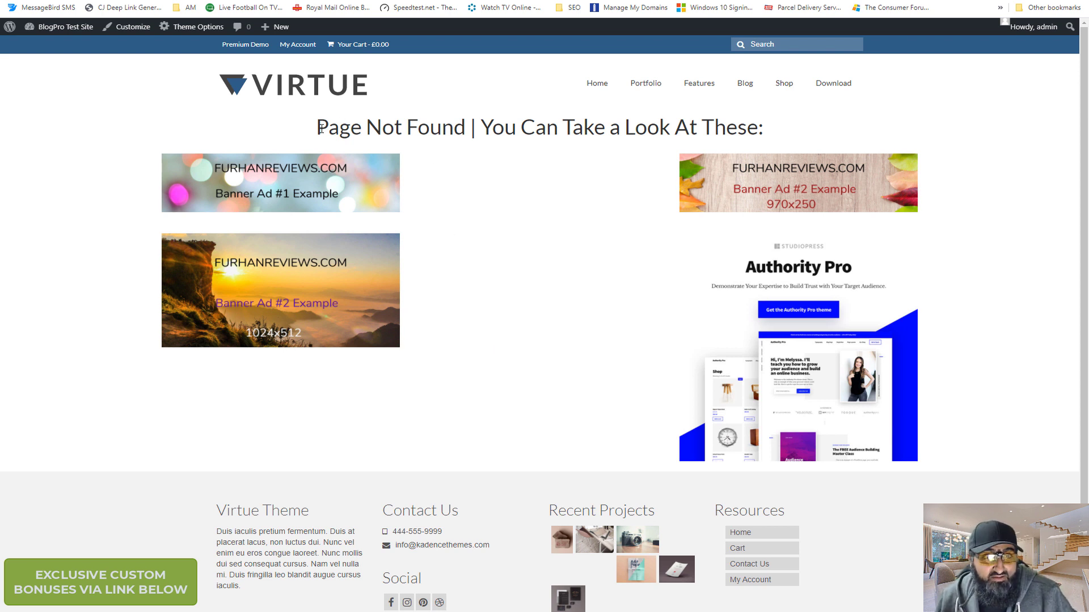
pyautogui.moveTo(319, 127); pyautogui.dragTo(790, 141)
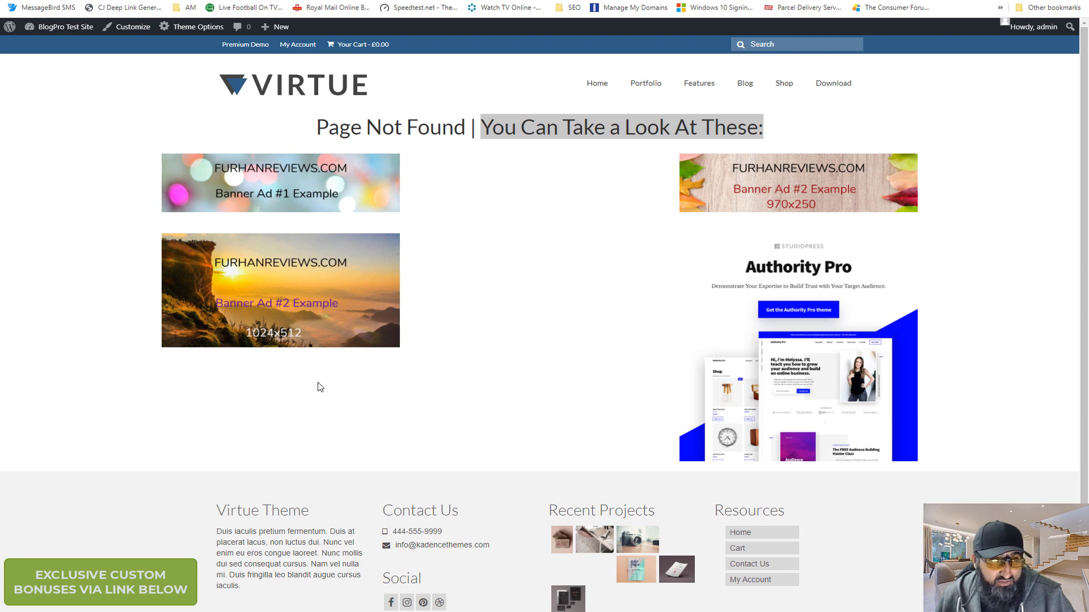
pyautogui.hotkey('ctrl', 'Tab')
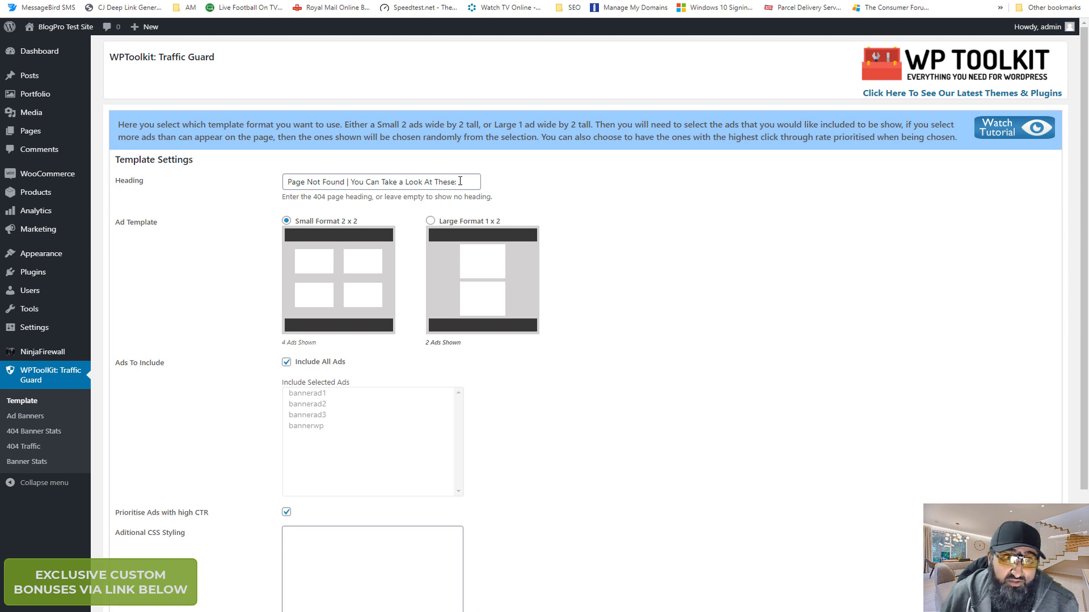
# Step: Replace the Heading text with 'Check out these great products:' and scroll down to the banners list
pyautogui.moveTo(460, 181); pyautogui.dragTo(315, 176)
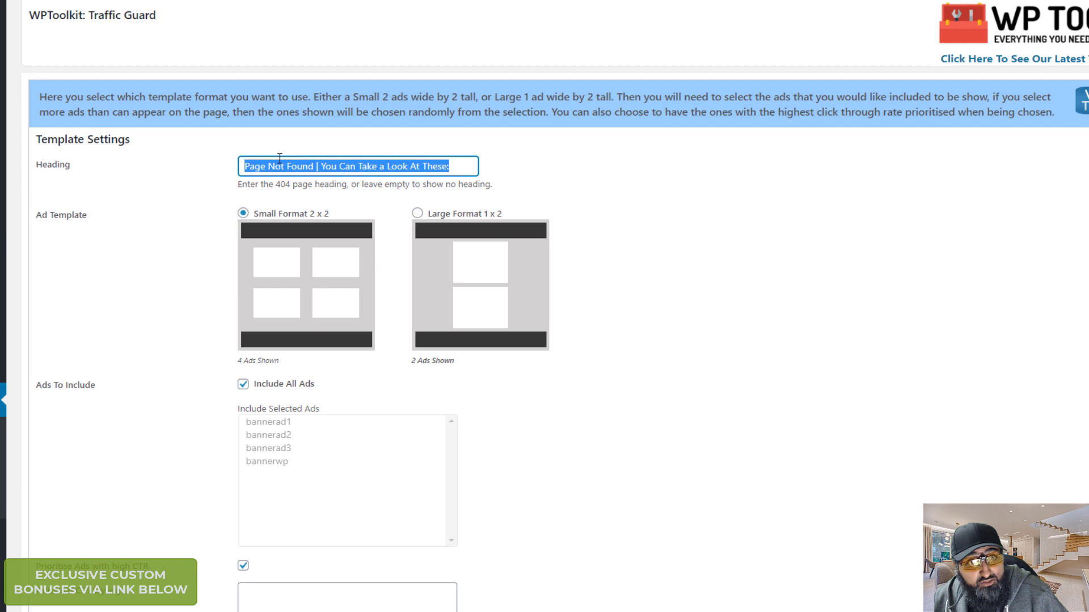
pyautogui.write('Check')
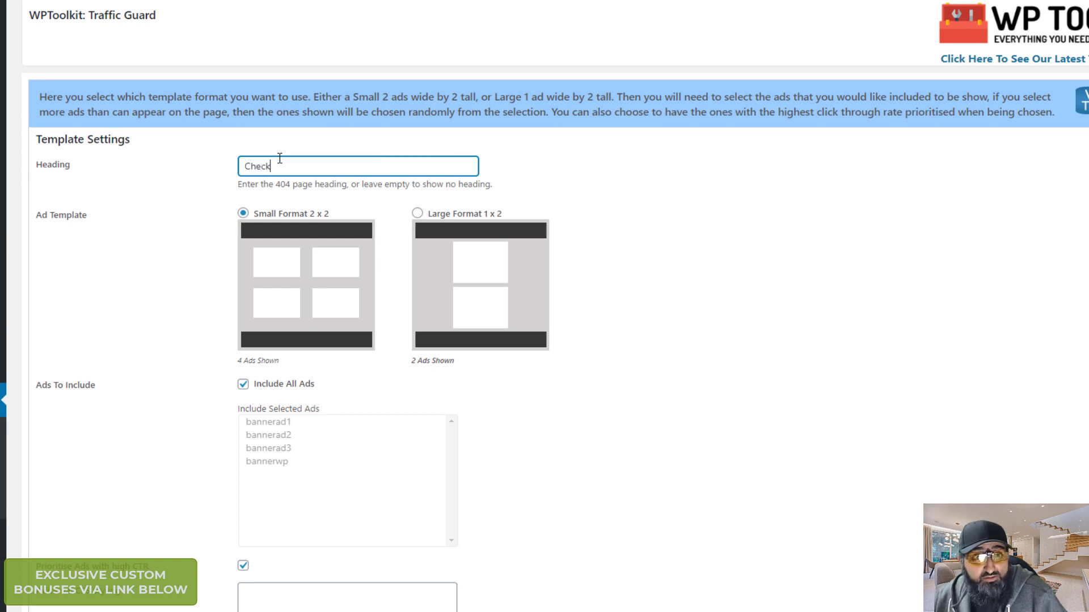
pyautogui.write(' out these great p')
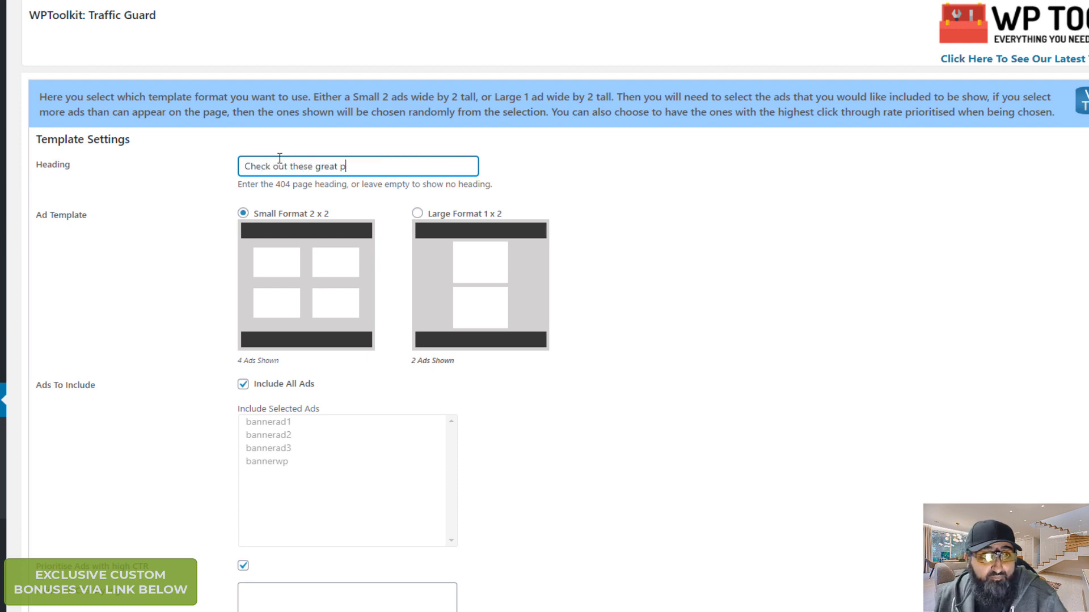
pyautogui.write('roducts:')
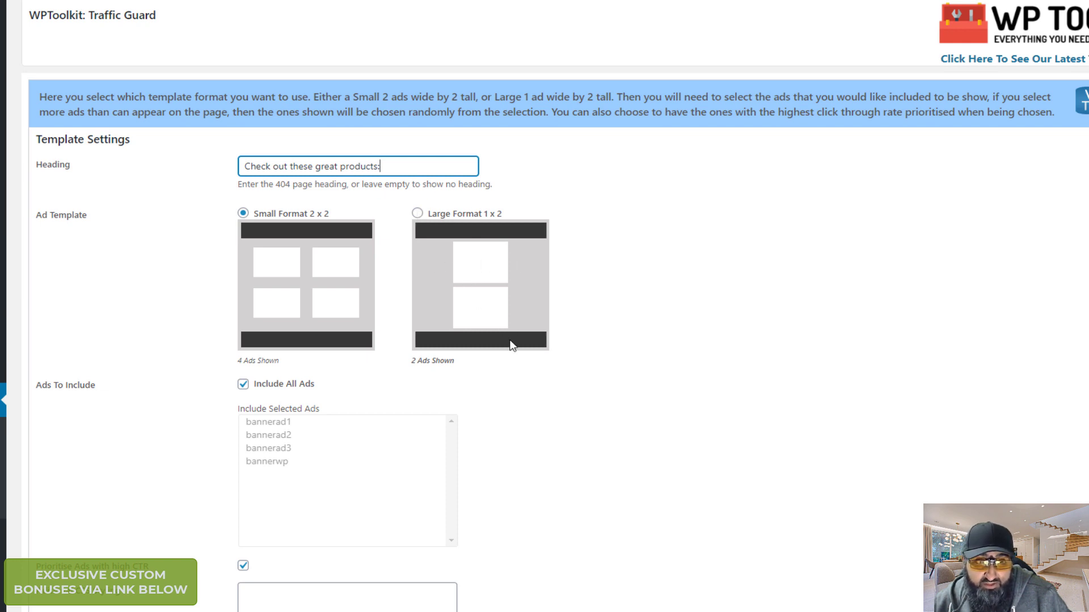
pyautogui.scroll(-2, 505, 363)
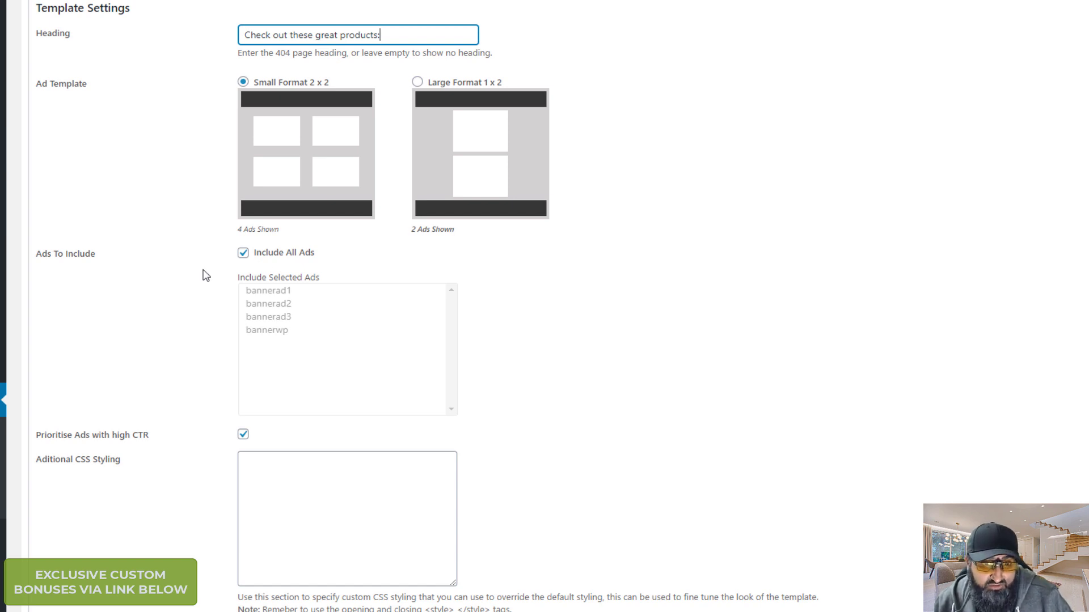
pyautogui.scroll(-1, 200, 275)
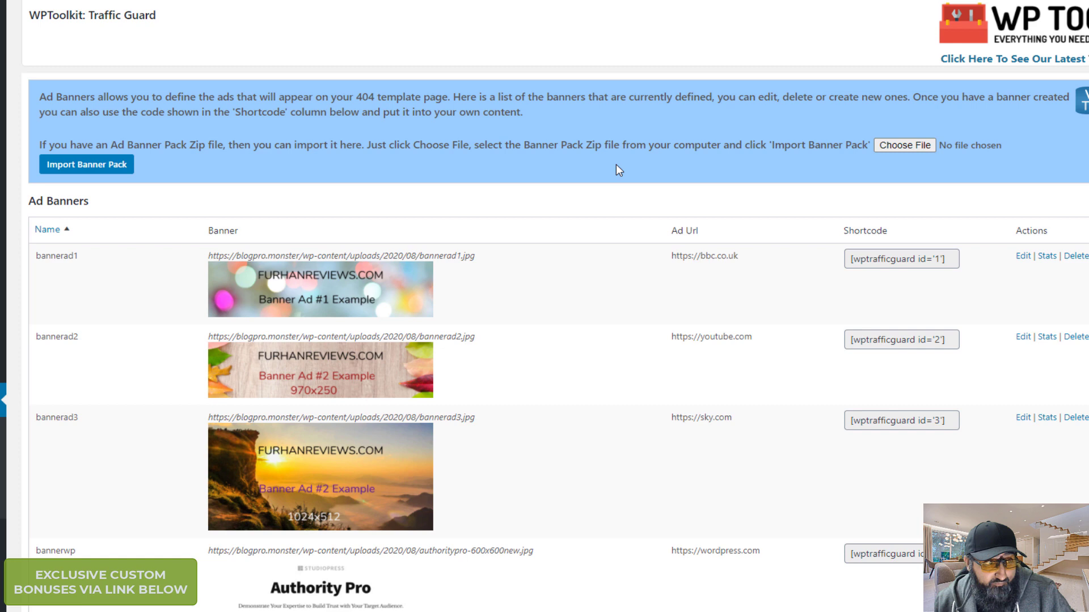
# Step: Point out bannerad1's name, ad URL and shortcode, then scroll through the four banners' shortcodes
pyautogui.scroll(-3, 519, 156)
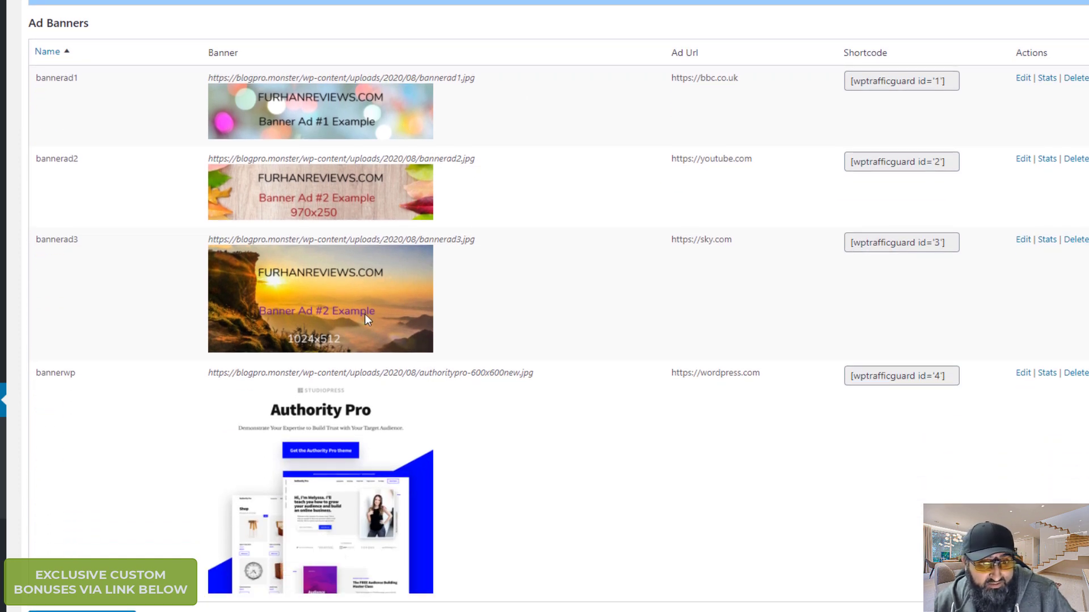
pyautogui.scroll(2, 355, 292)
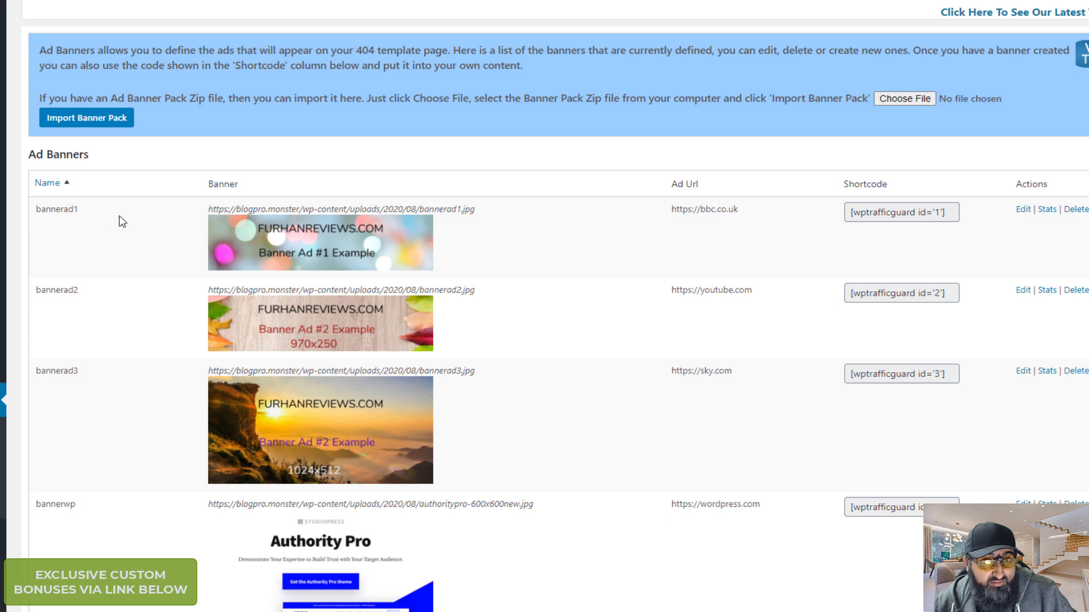
pyautogui.doubleClick(72, 211)
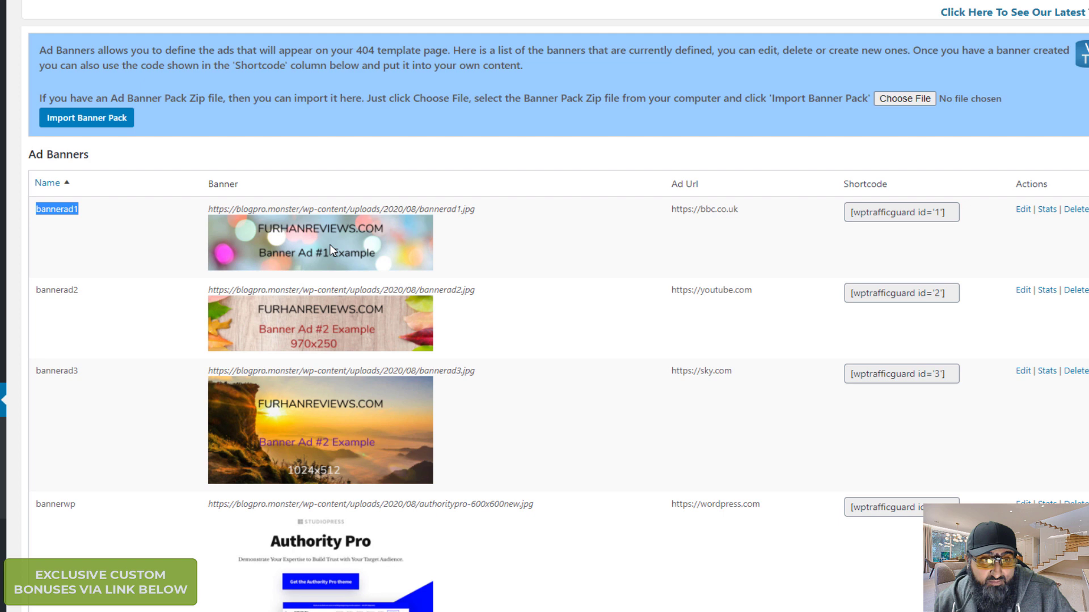
pyautogui.moveTo(671, 211); pyautogui.dragTo(913, 219)
pyautogui.click(879, 211)
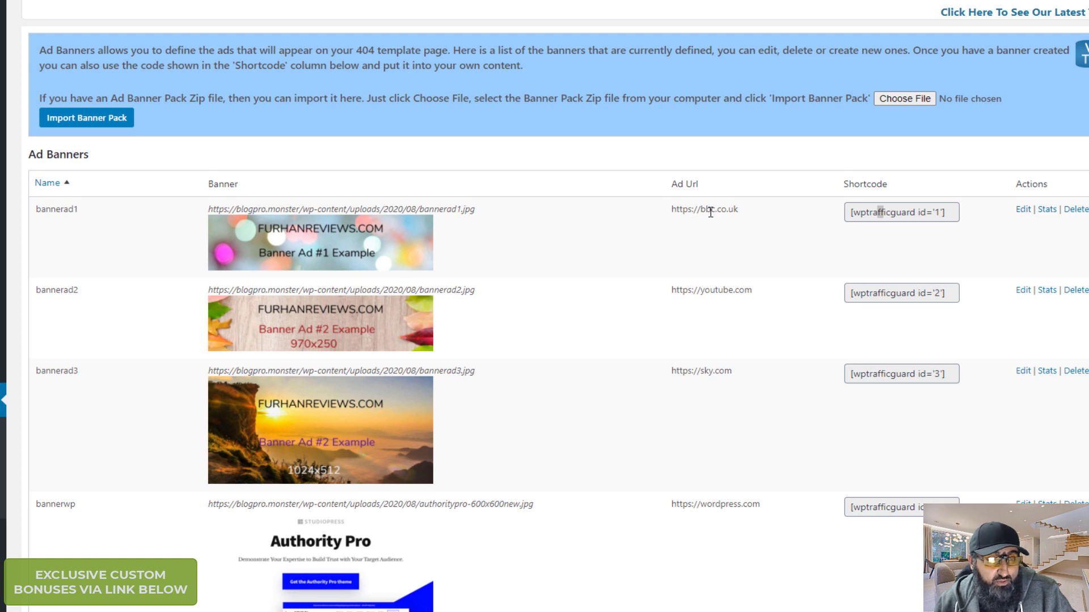
pyautogui.scroll(-2, 471, 272)
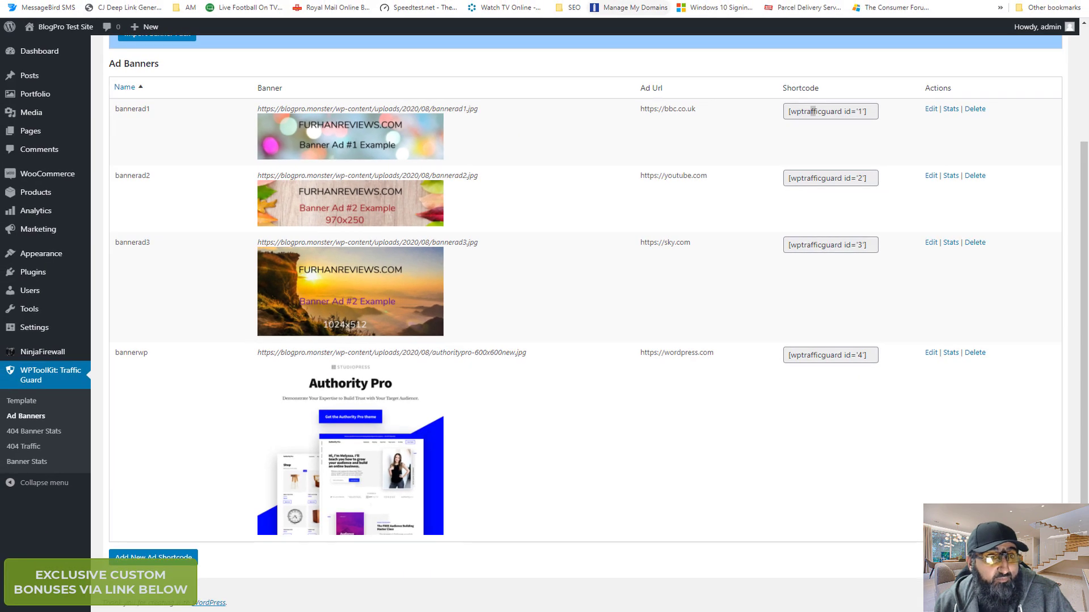
# Step: Replace the Stencil banner's background with the rainbow-dots photo
pyautogui.hotkey('ctrl', 'Tab')
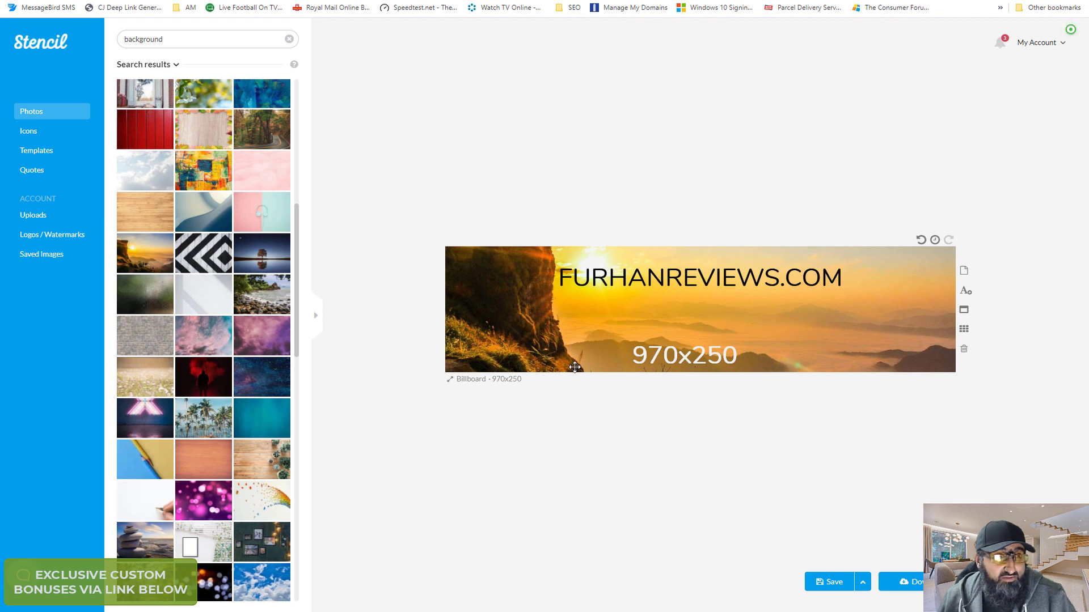
pyautogui.click(504, 322)
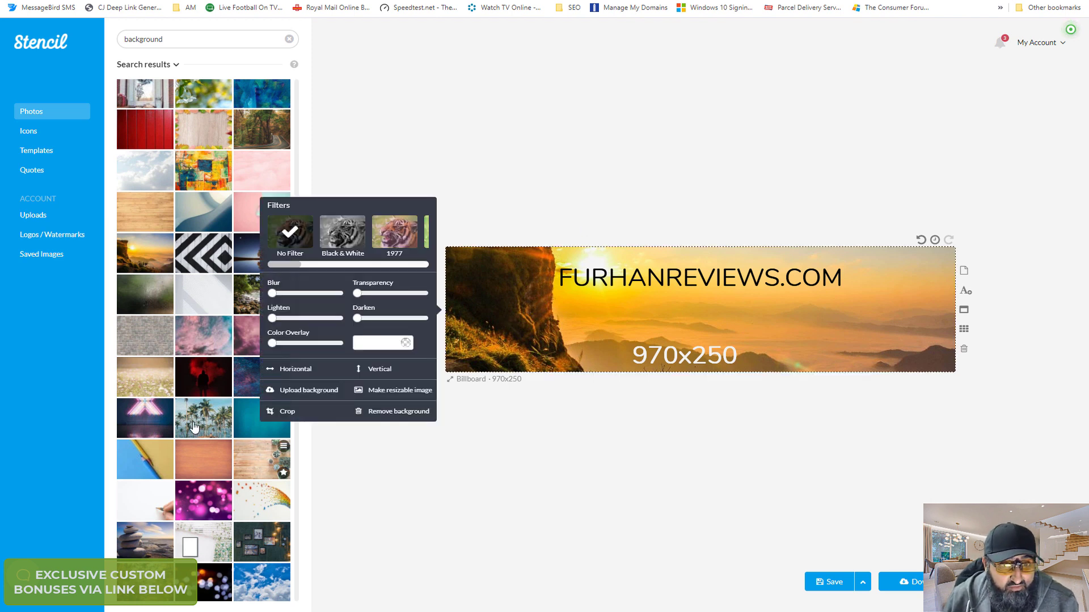
pyautogui.scroll(-1, 147, 431)
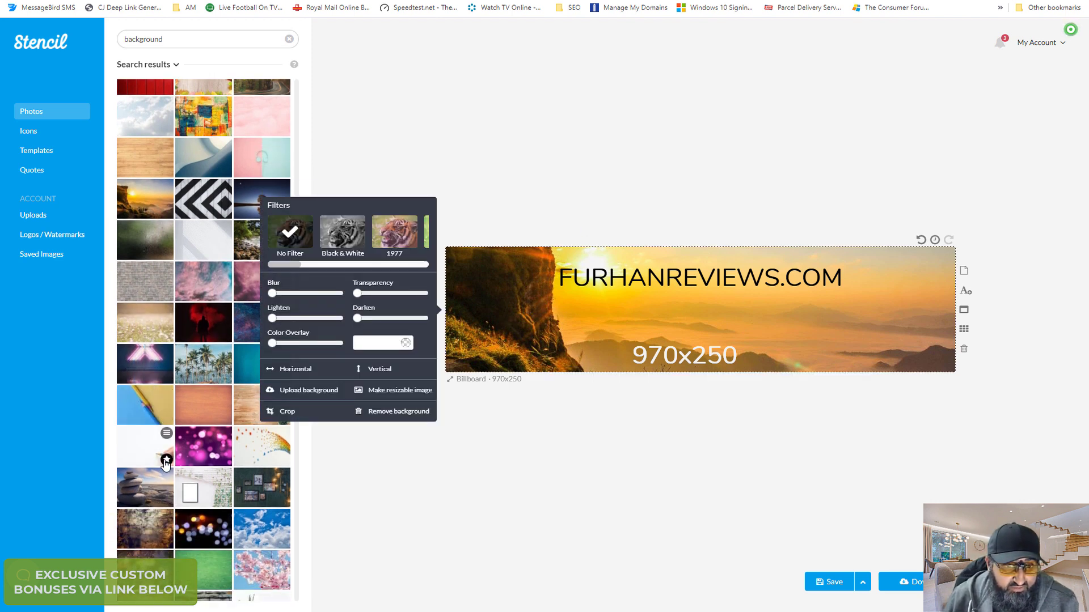
pyautogui.scroll(-1, 261, 532)
pyautogui.click(244, 392)
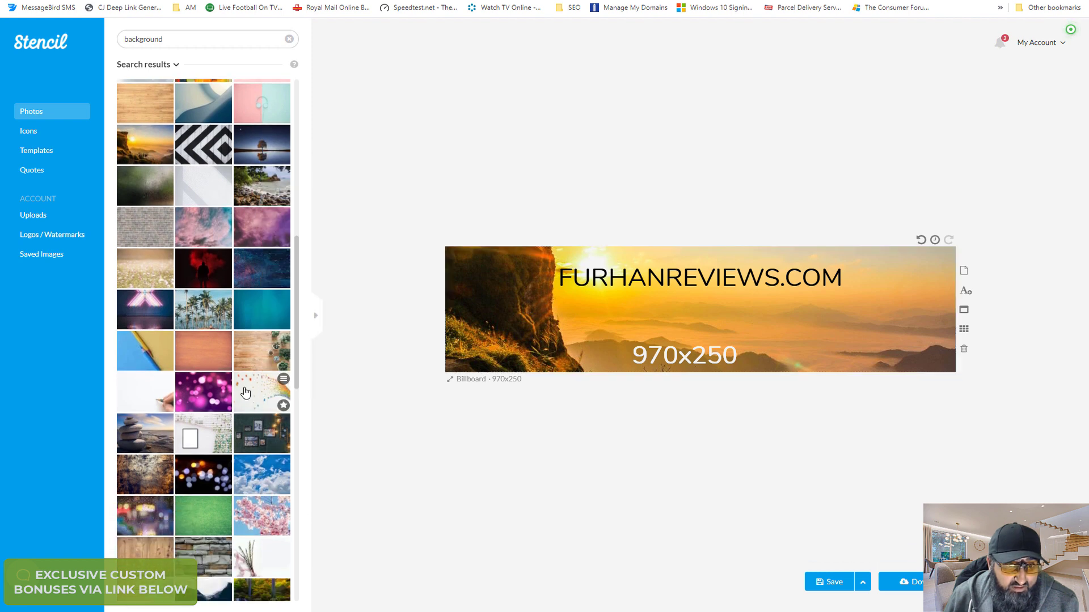
# Step: Recolour the 970x250 text red (#c72525)
pyautogui.click(763, 349)
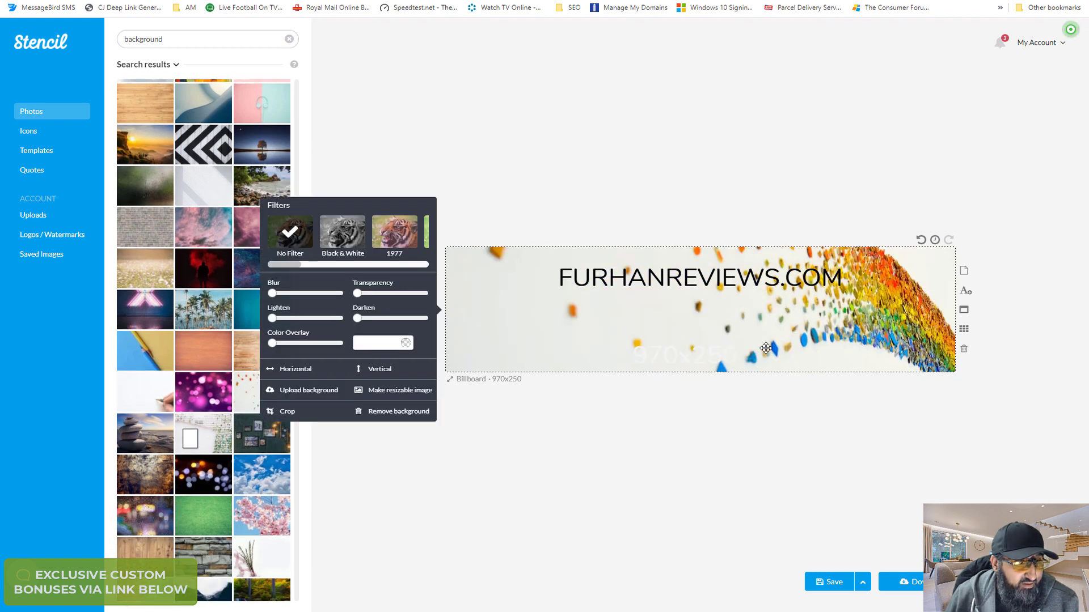
pyautogui.doubleClick(689, 354)
pyautogui.click(689, 353)
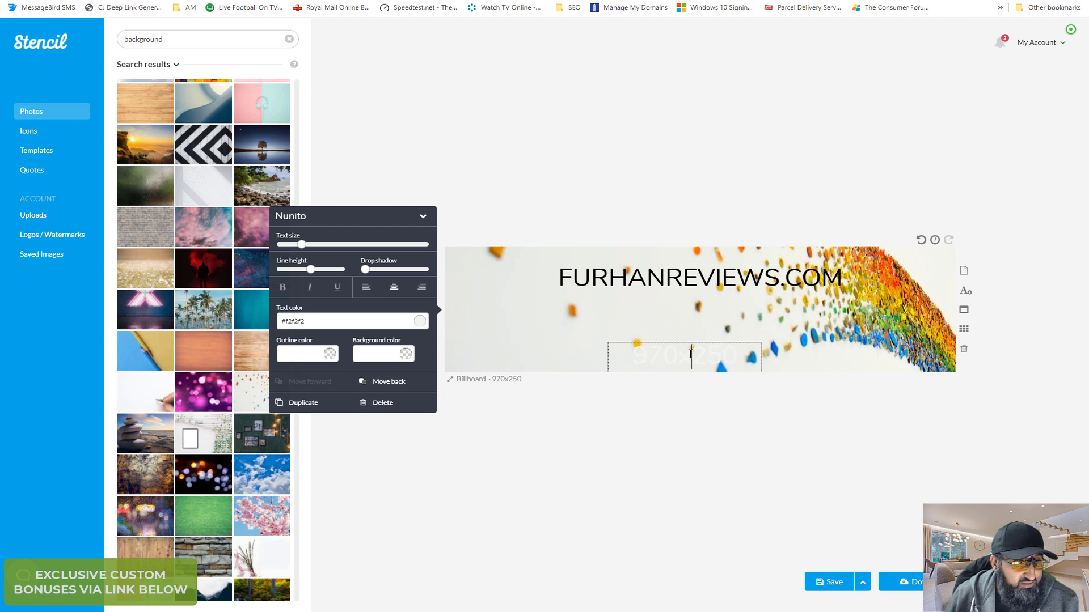
pyautogui.doubleClick(690, 353)
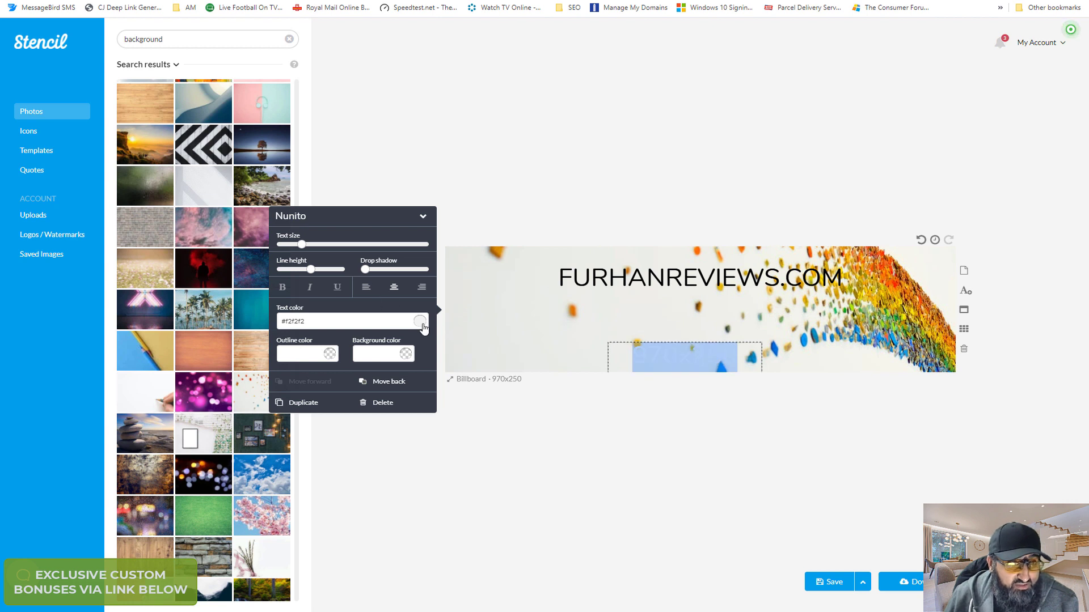
pyautogui.click(421, 322)
pyautogui.click(375, 224)
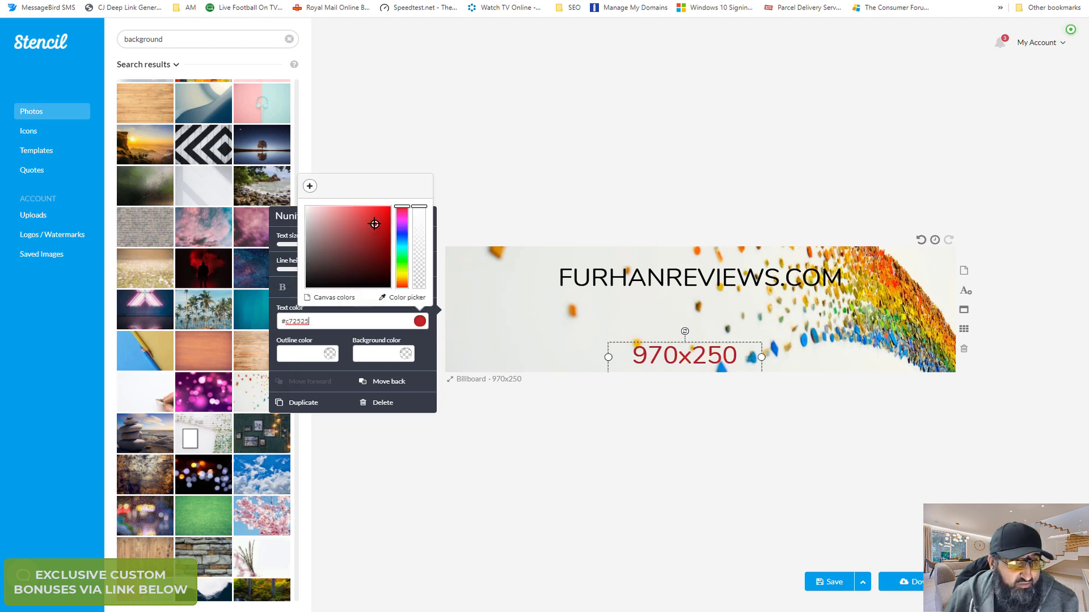
pyautogui.click(502, 539)
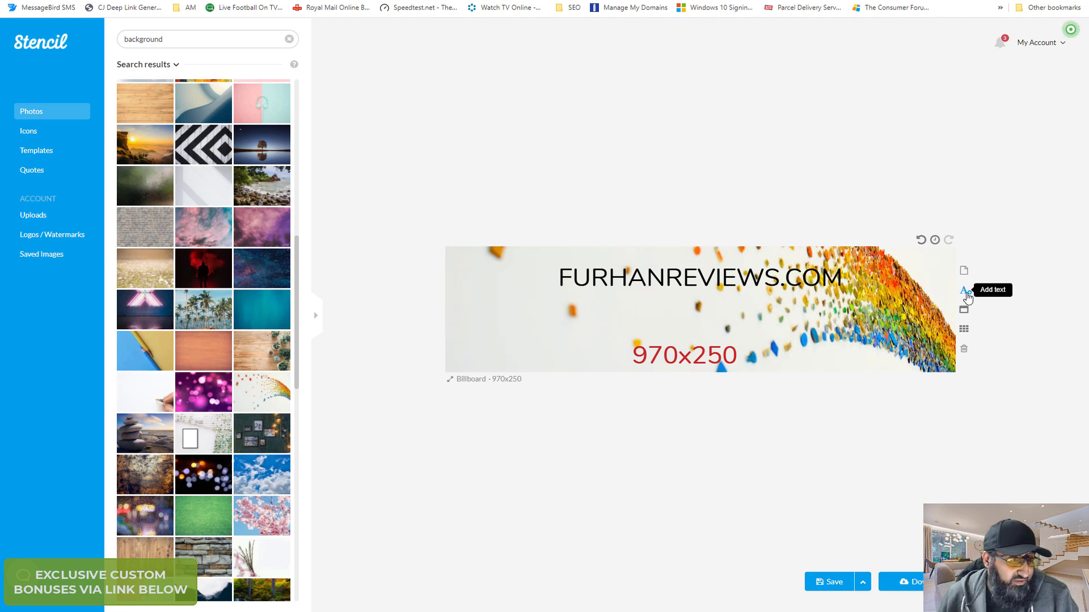
# Step: Add a widened text box reading 'Check out my free guide on how to make passive income from home'
pyautogui.click(965, 291)
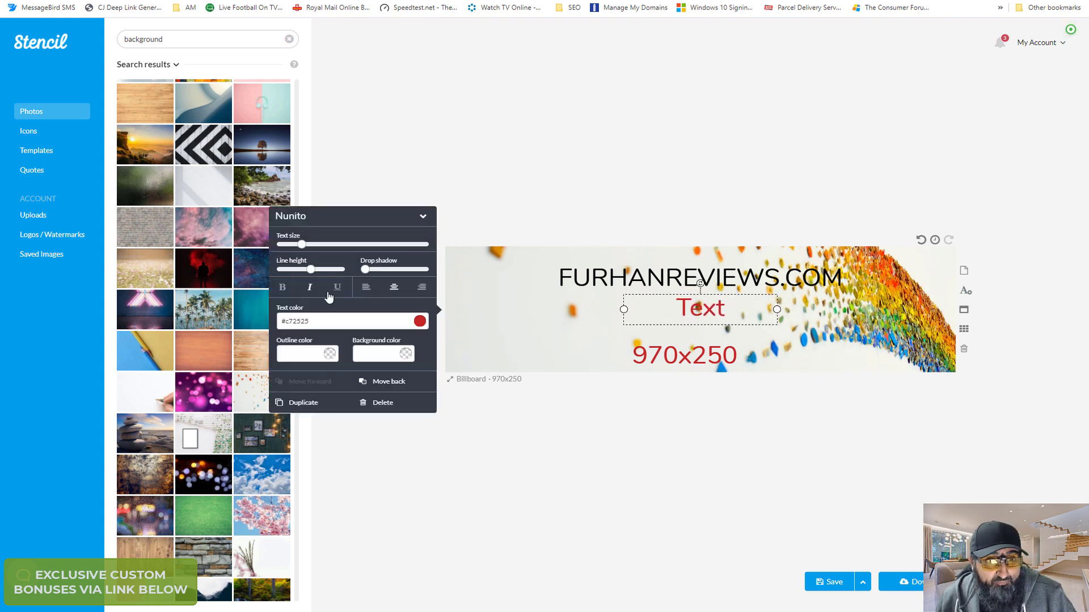
pyautogui.doubleClick(703, 314)
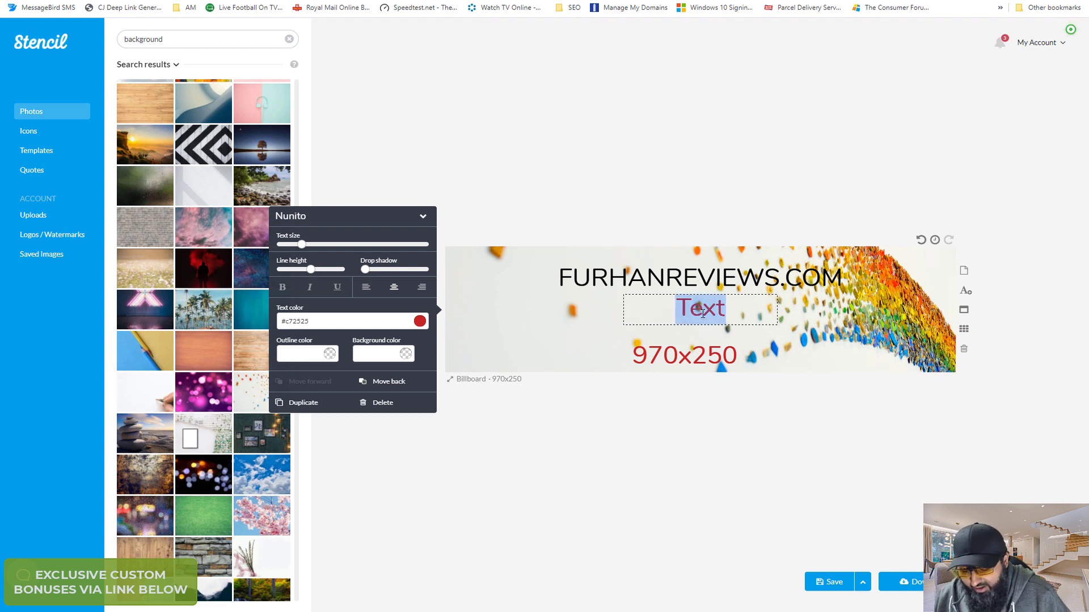
pyautogui.write('Check out m')
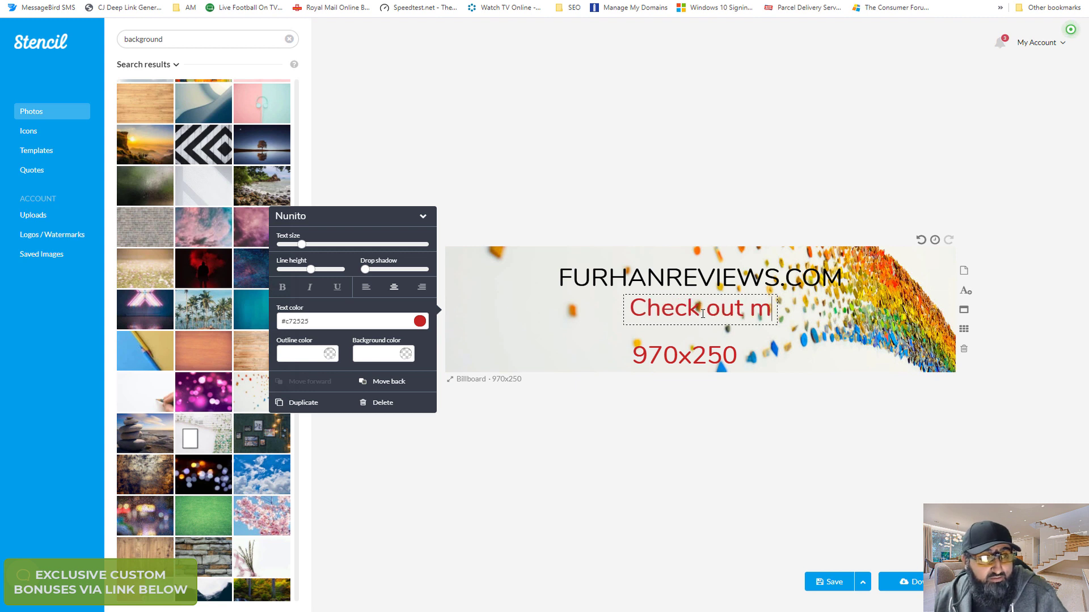
pyautogui.write('y f')
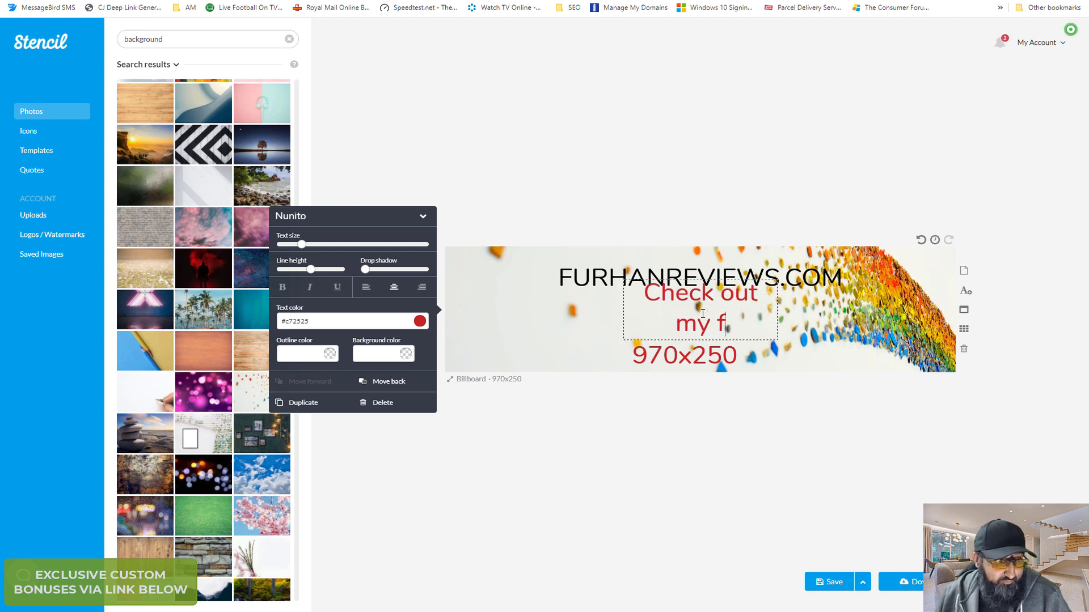
pyautogui.write('ree guide o')
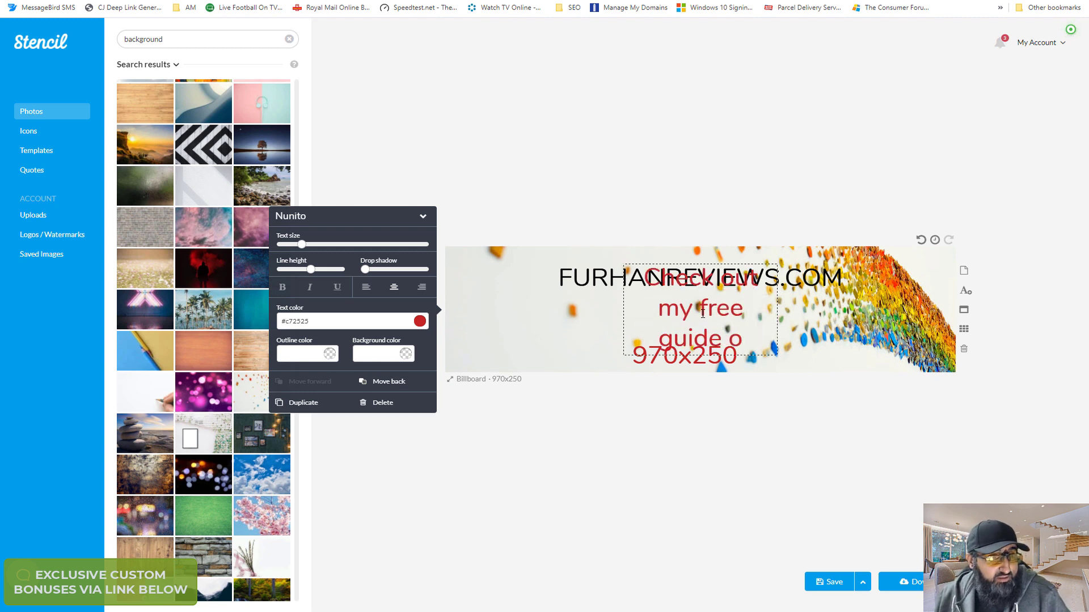
pyautogui.write('n how to make passive')
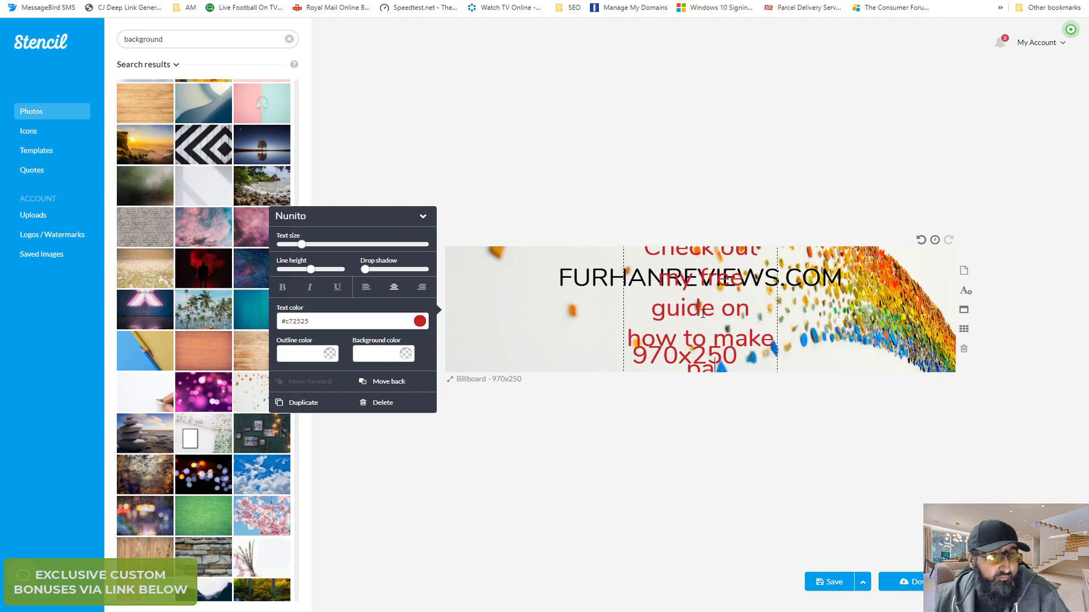
pyautogui.press('BackSpace')
pyautogui.press('BackSpace')
pyautogui.press('BackSpace')
pyautogui.press('BackSpace')
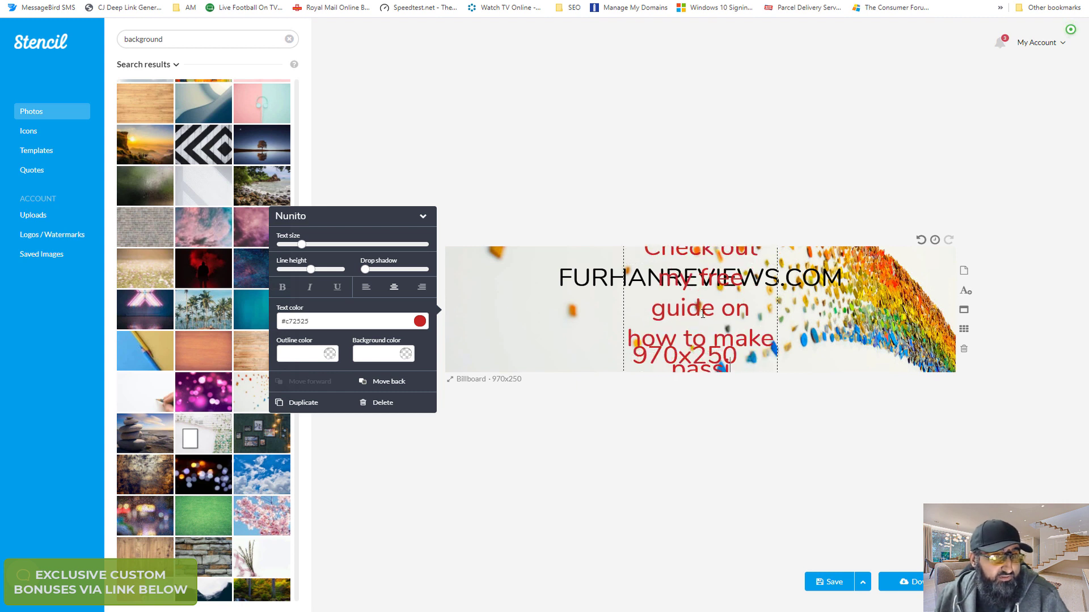
pyautogui.click(769, 606)
pyautogui.click(684, 310)
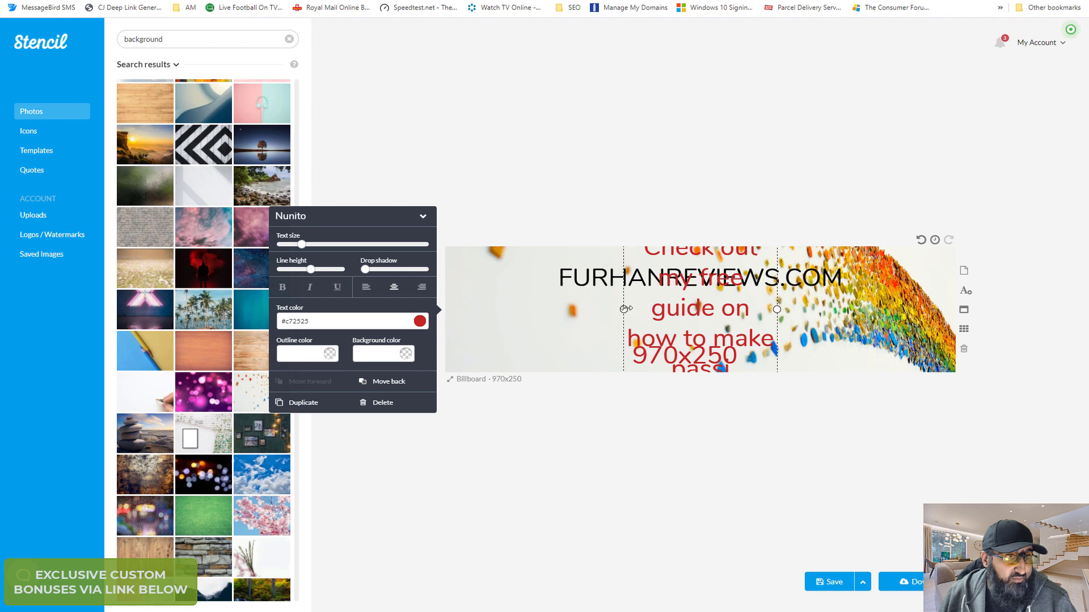
pyautogui.moveTo(623, 310); pyautogui.dragTo(477, 323)
pyautogui.click(758, 323)
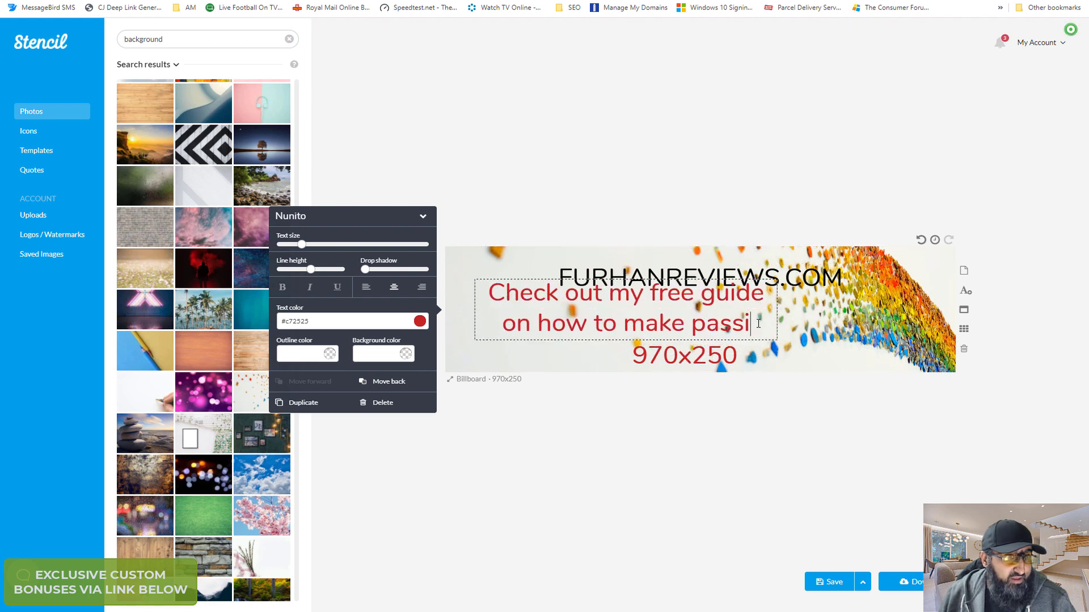
pyautogui.write('ve income')
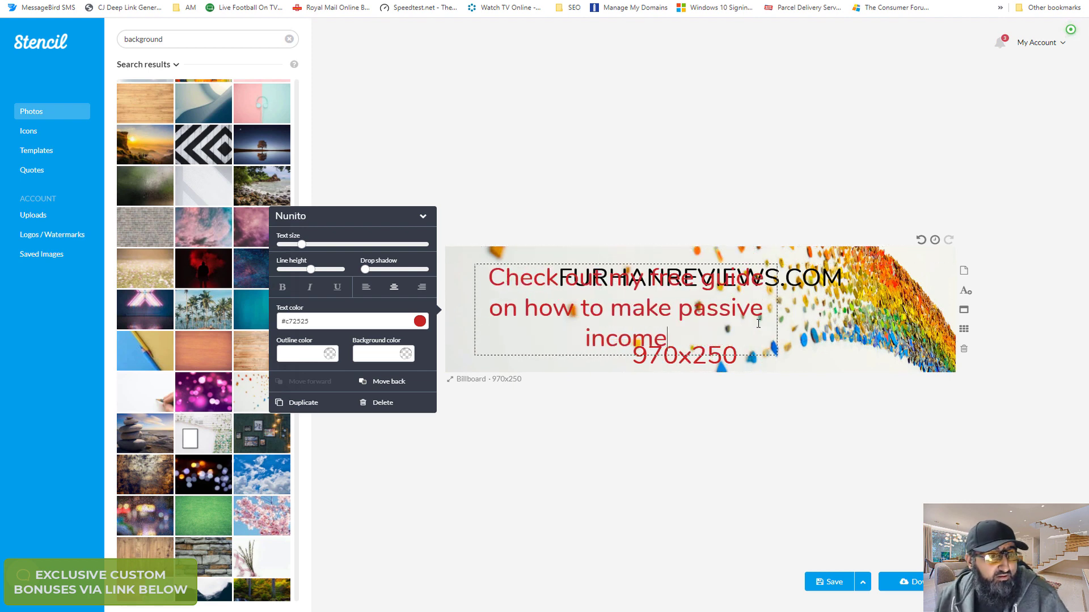
pyautogui.write(' from home')
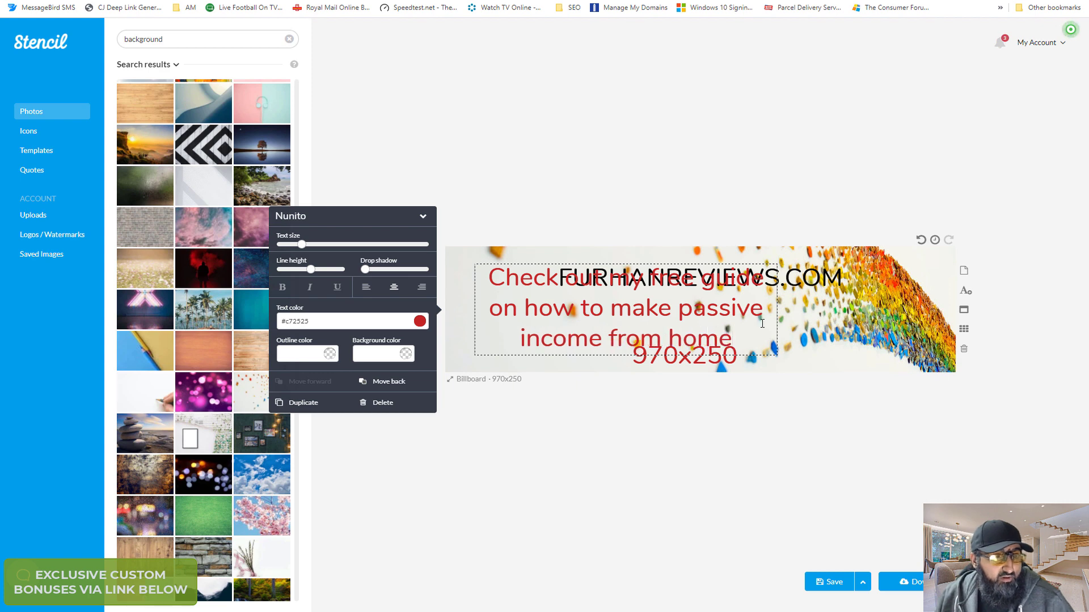
pyautogui.click(688, 395)
# Step: Delete the 970x250 text and move the new red message lower and right
pyautogui.click(694, 363)
pyautogui.press('Delete')
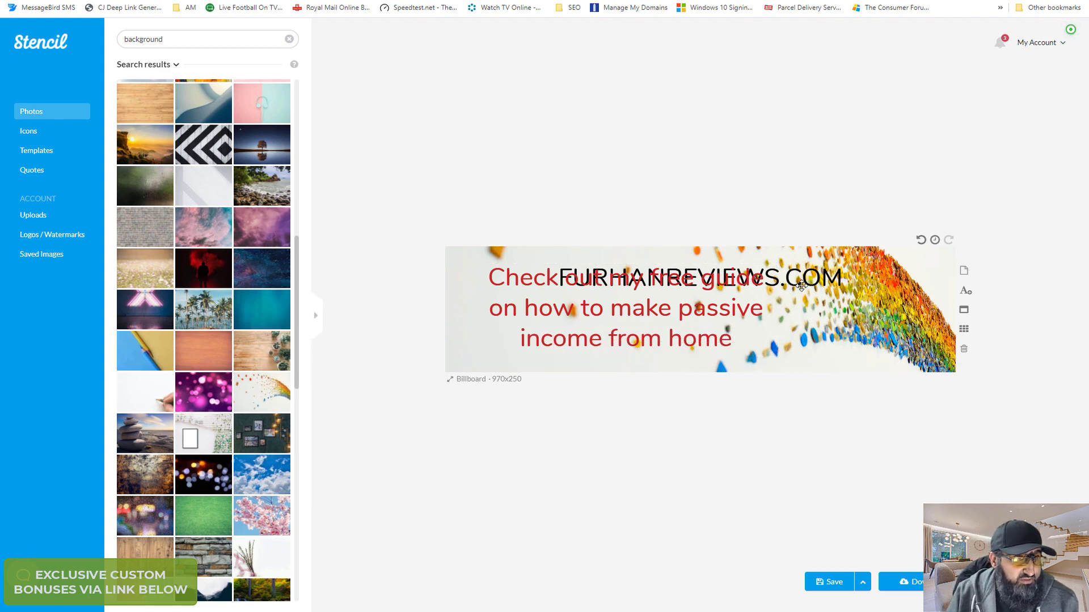
pyautogui.click(703, 323)
pyautogui.moveTo(704, 323); pyautogui.dragTo(775, 340)
# Step: Use the white diagonal-stripe photo as background and raise FURHANREVIEWS.COM near the top
pyautogui.click(909, 315)
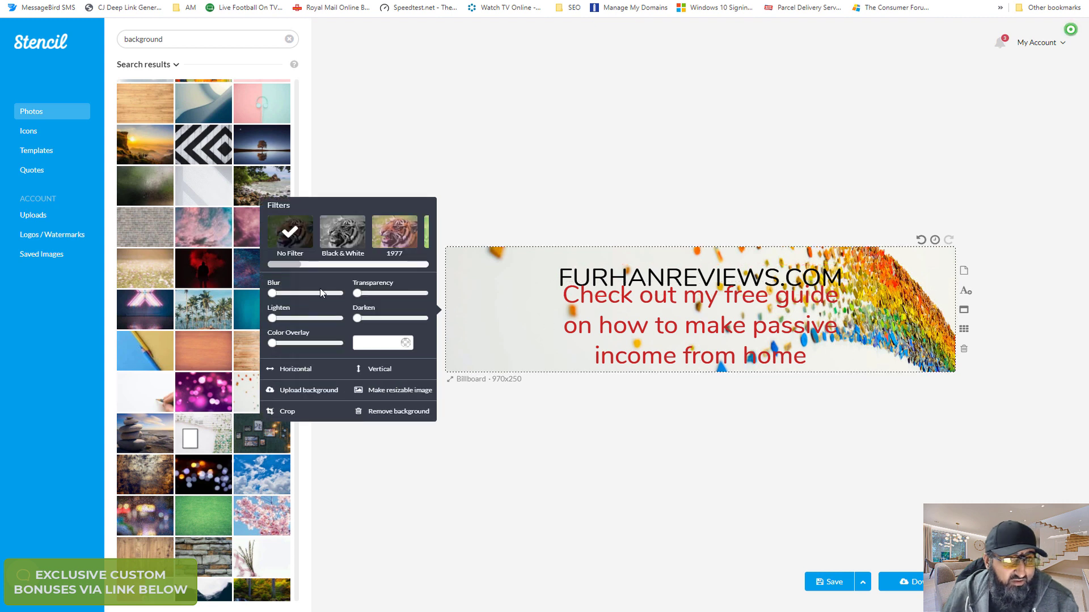
pyautogui.click(212, 203)
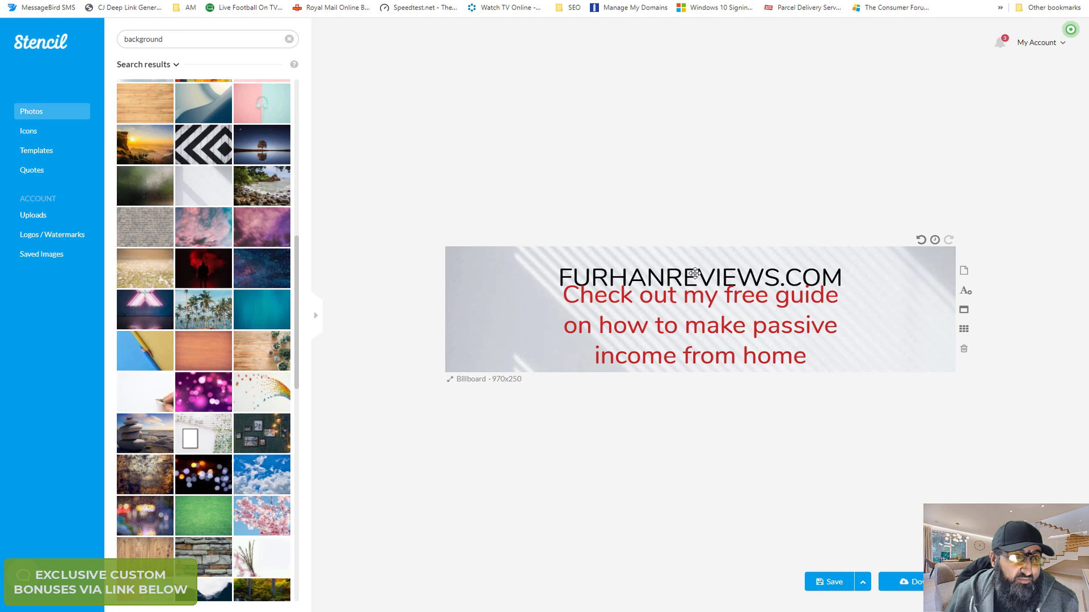
pyautogui.moveTo(694, 273); pyautogui.dragTo(694, 261)
pyautogui.click(690, 319)
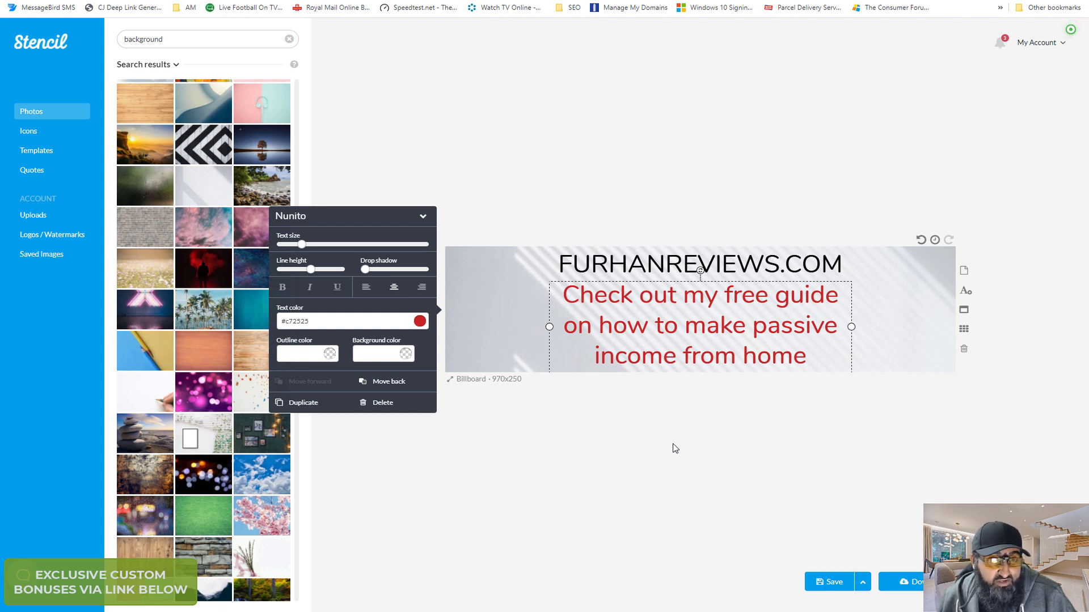
pyautogui.click(626, 464)
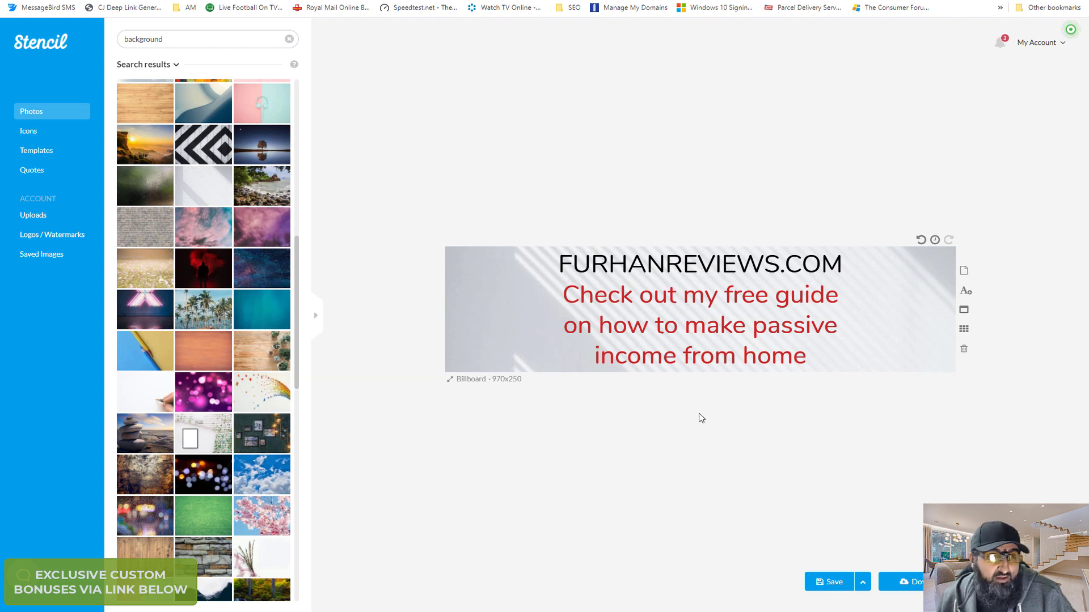
# Step: Download the banner as a 970x250 JPG
pyautogui.click(897, 583)
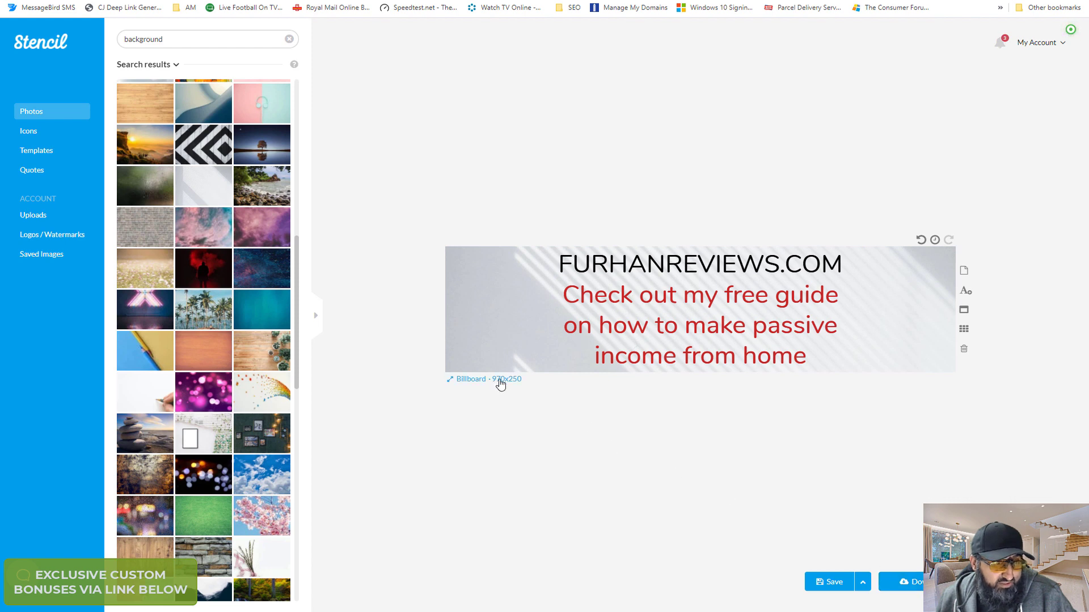
pyautogui.click(933, 582)
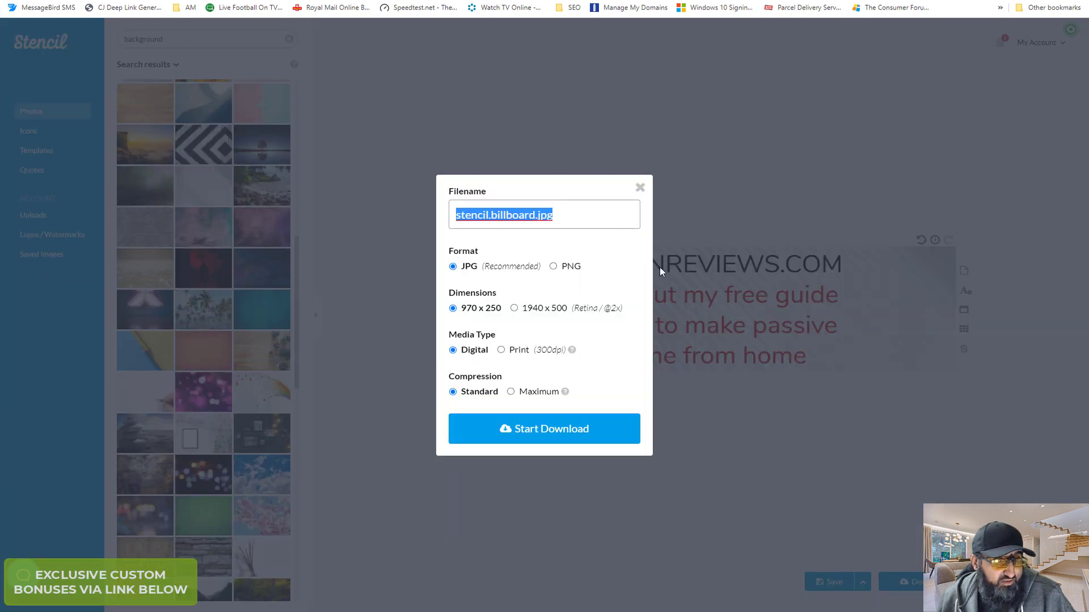
pyautogui.click(569, 432)
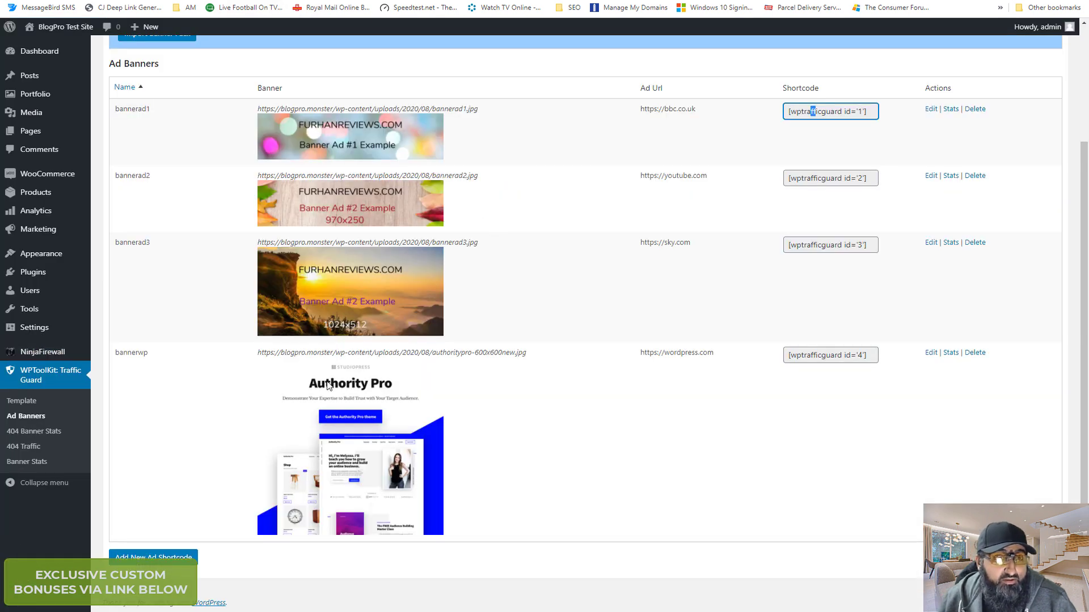
# Step: Create a new ad banner named 'make money at home post' and bring up its image library
pyautogui.click(168, 561)
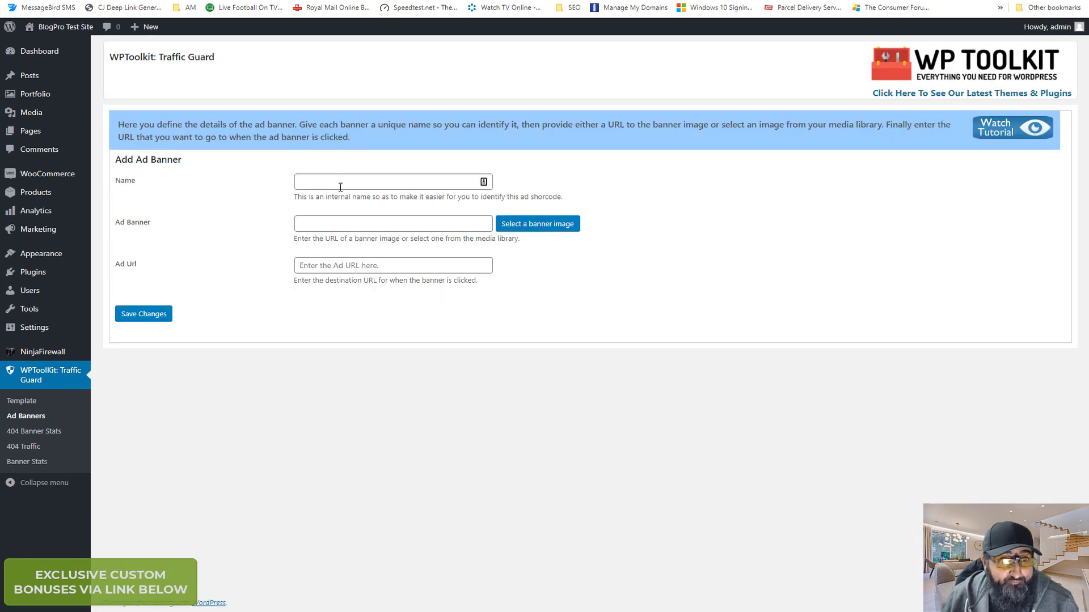
pyautogui.click(340, 183)
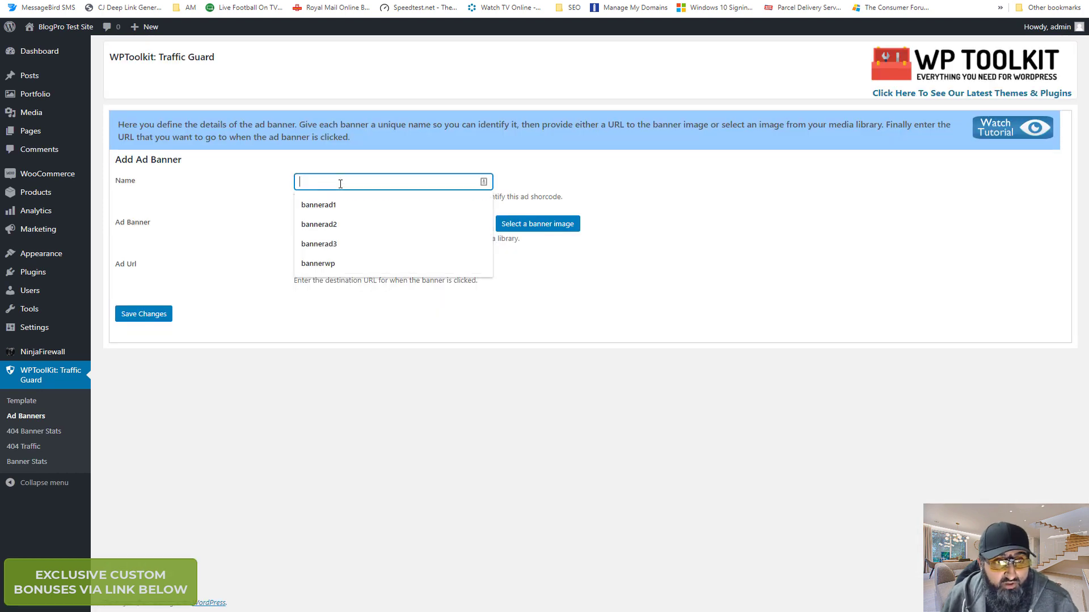
pyautogui.write('make money at home post')
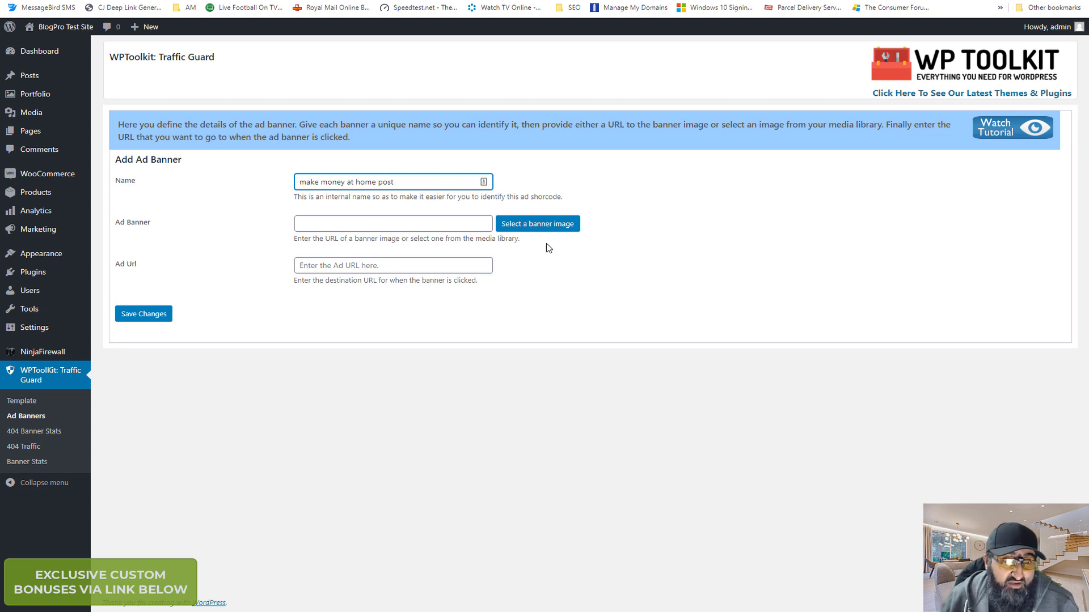
pyautogui.click(501, 223)
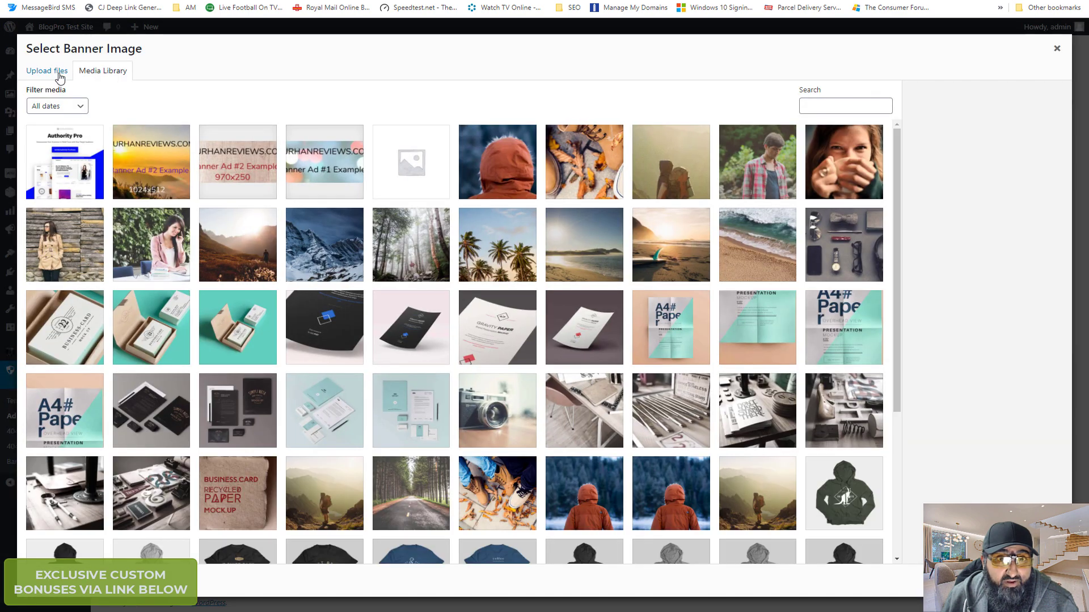
pyautogui.click(55, 74)
pyautogui.click(533, 293)
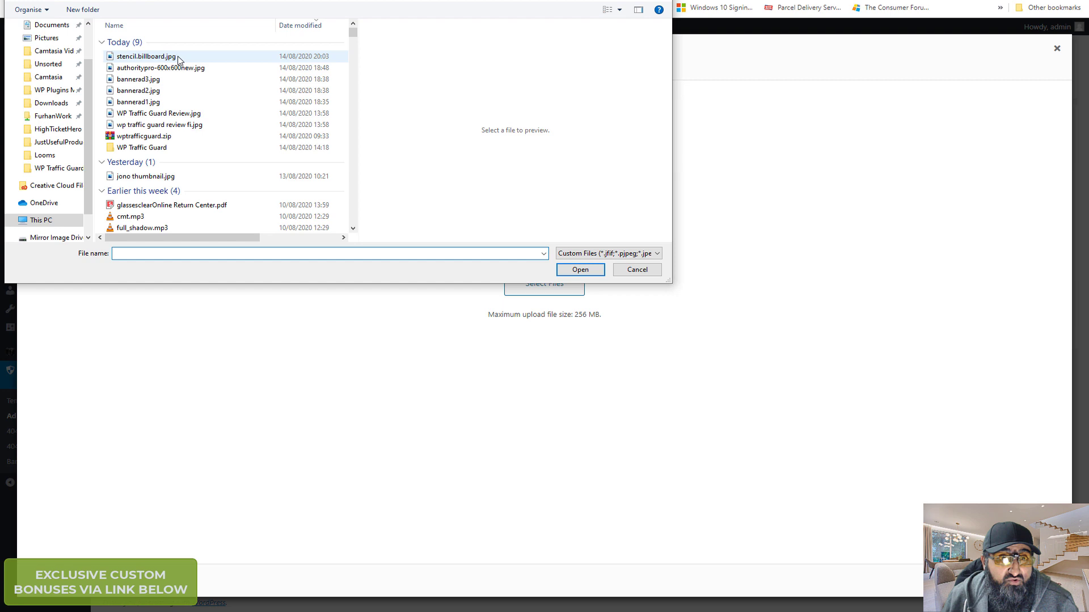
pyautogui.doubleClick(146, 56)
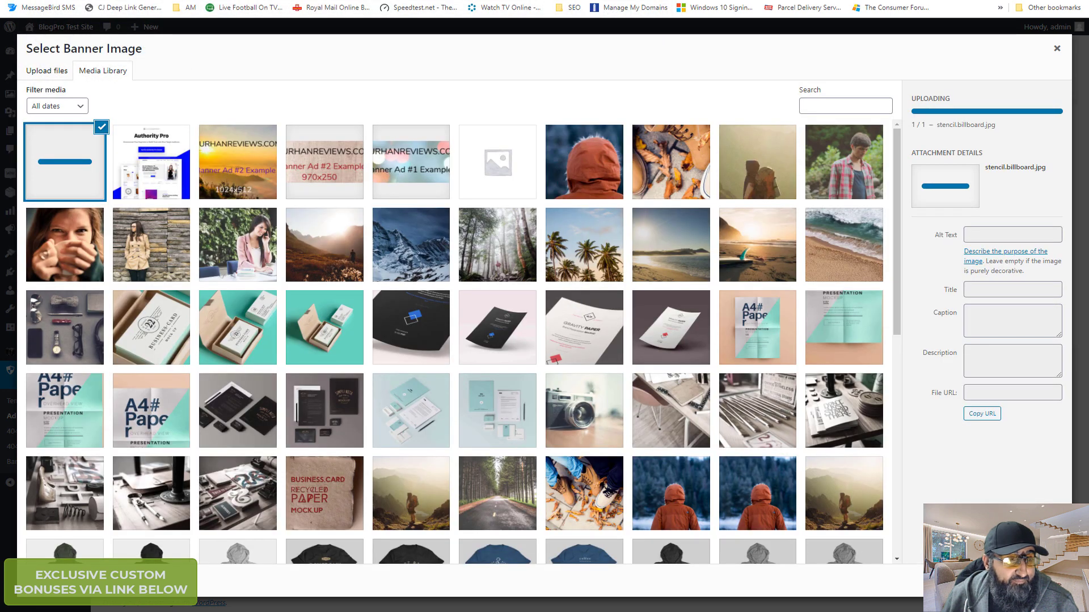
pyautogui.click(1037, 580)
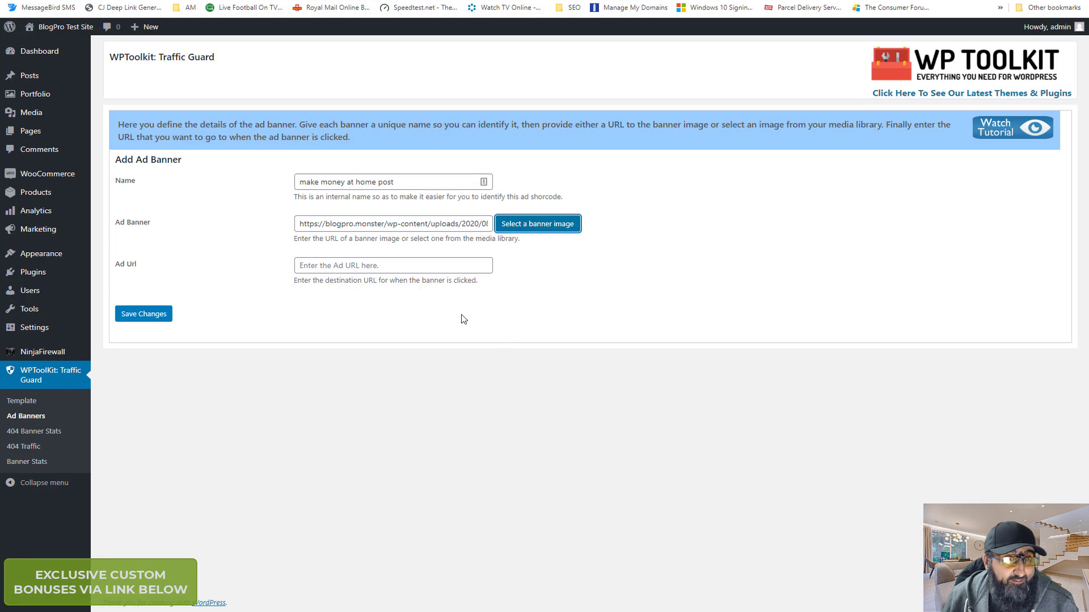
pyautogui.click(390, 267)
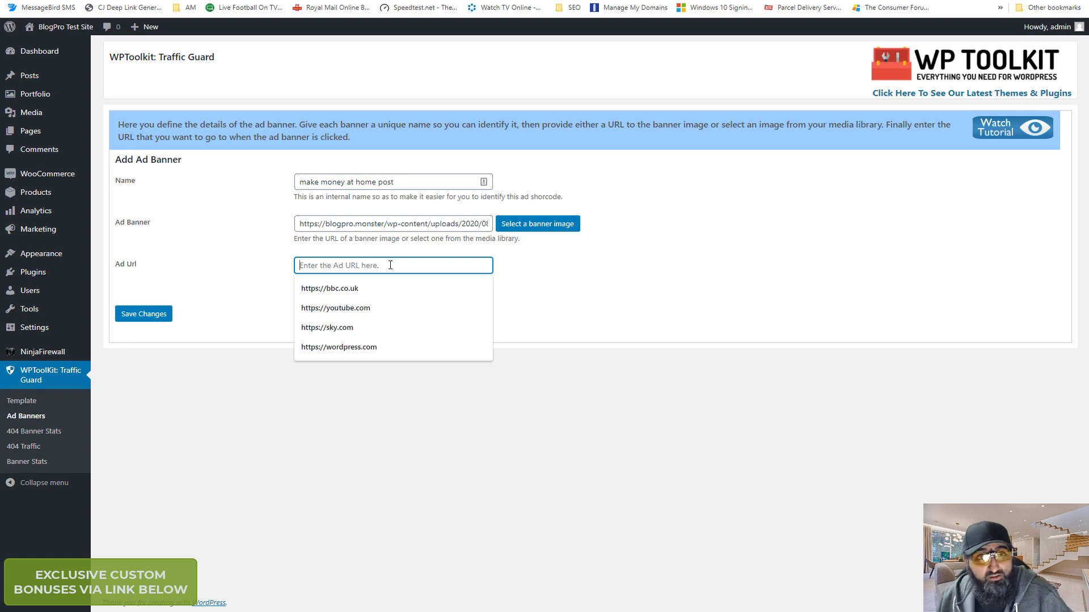
pyautogui.write('https://')
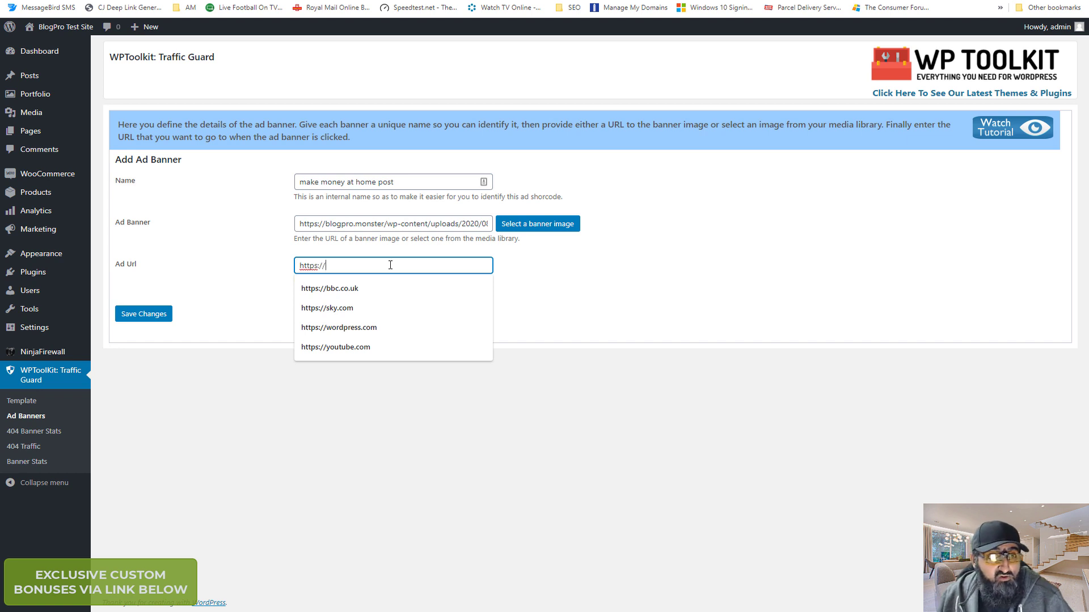
# Step: Set Ad Url to the Basic Image Gallery Post's address and save the banner
pyautogui.moveTo(73, 79)
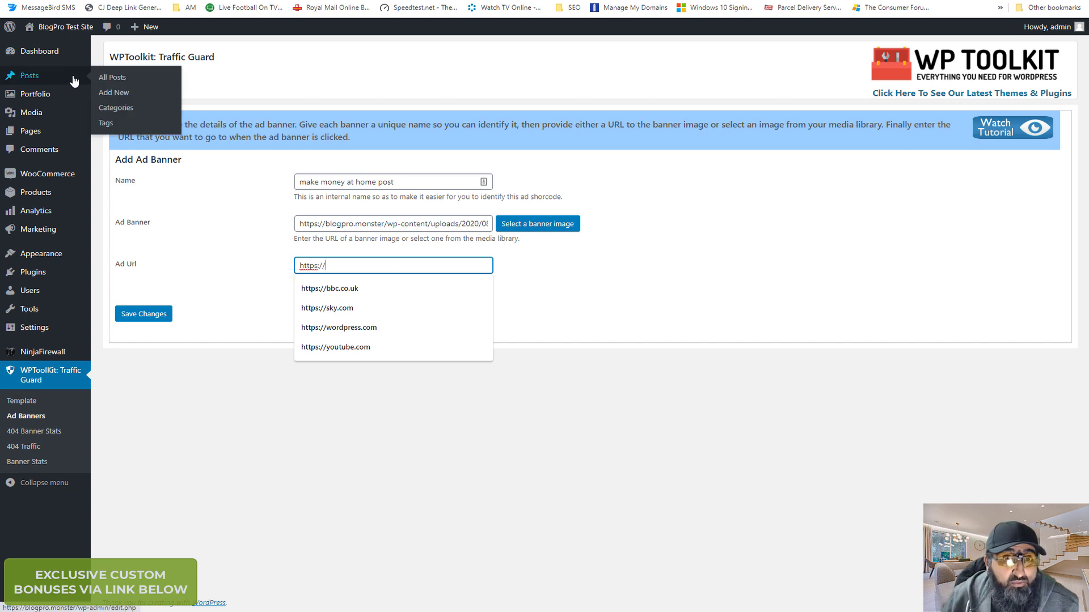
pyautogui.rightClick(113, 82)
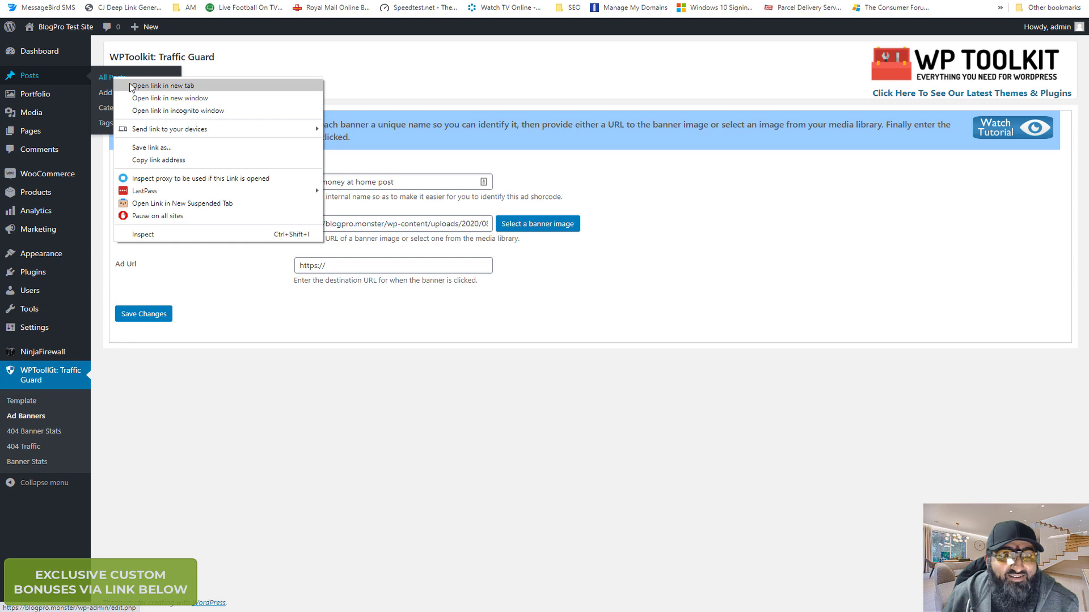
pyautogui.click(114, 82)
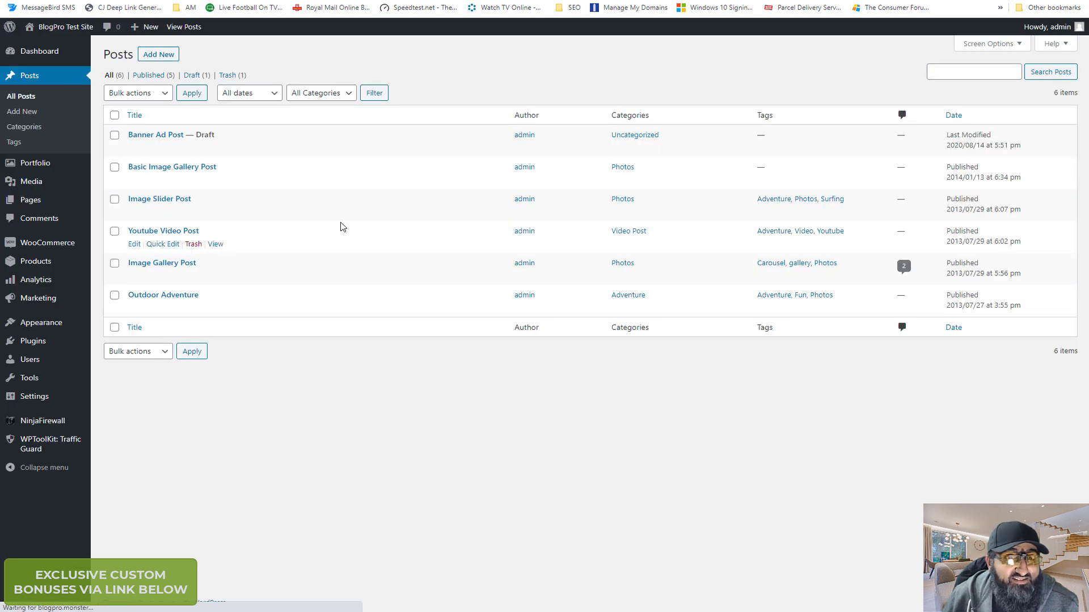
pyautogui.rightClick(214, 182)
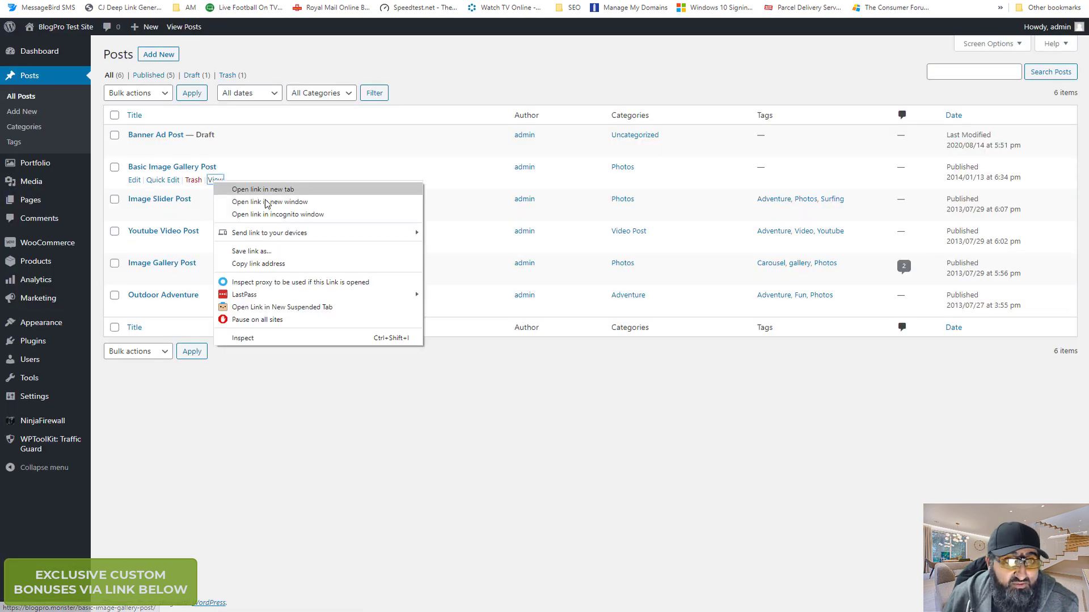
pyautogui.click(367, 143)
pyautogui.hotkey('ctrl', 'shift', 'Tab')
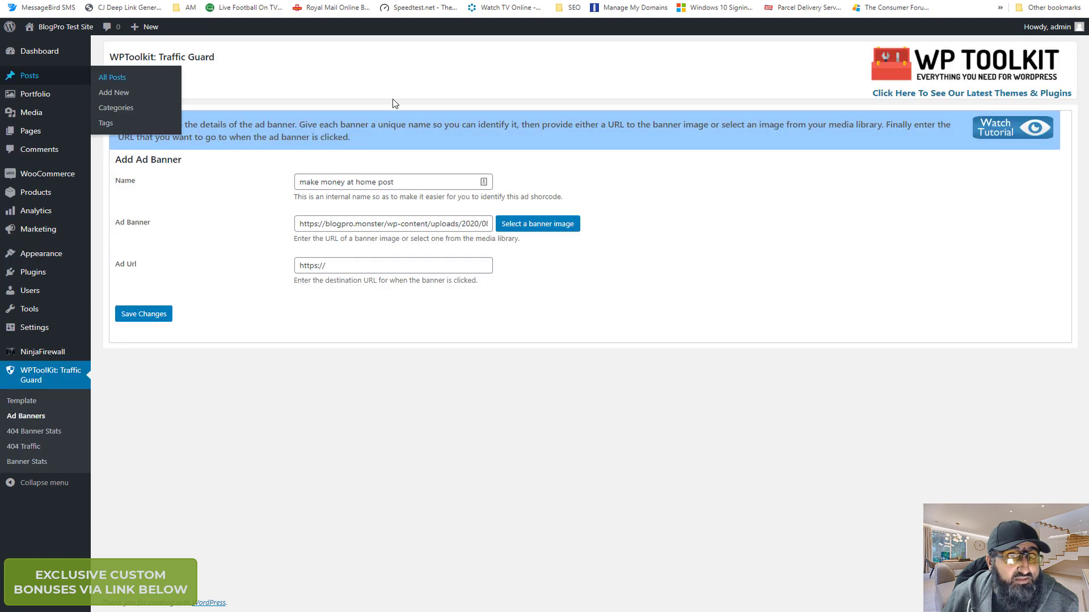
pyautogui.click(318, 262)
pyautogui.hotkey('ctrl', 'a')
pyautogui.write('https://blogpro.monster/basic-image-gallery-post/')
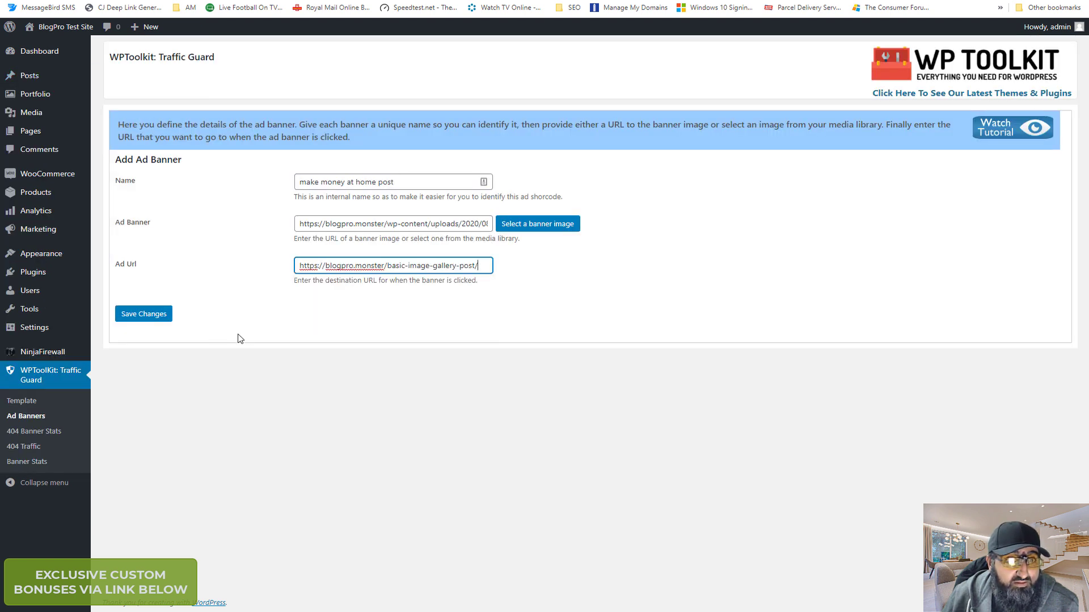
pyautogui.click(146, 313)
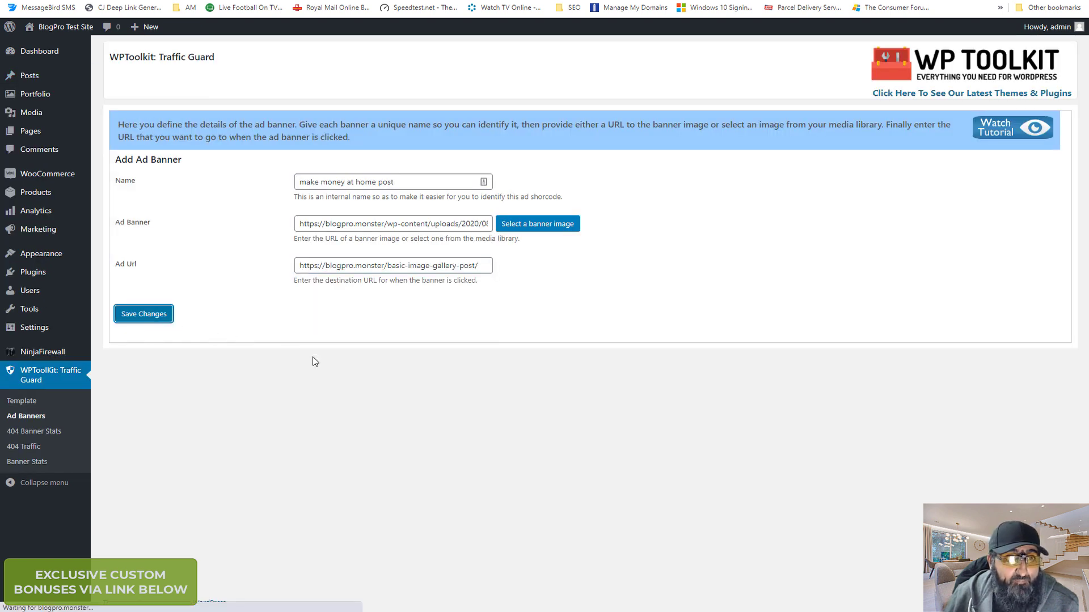
# Step: Check the saved banner's [wptrafficguard id='5'] shortcode, then go to the 404 page
pyautogui.scroll(-4, 561, 366)
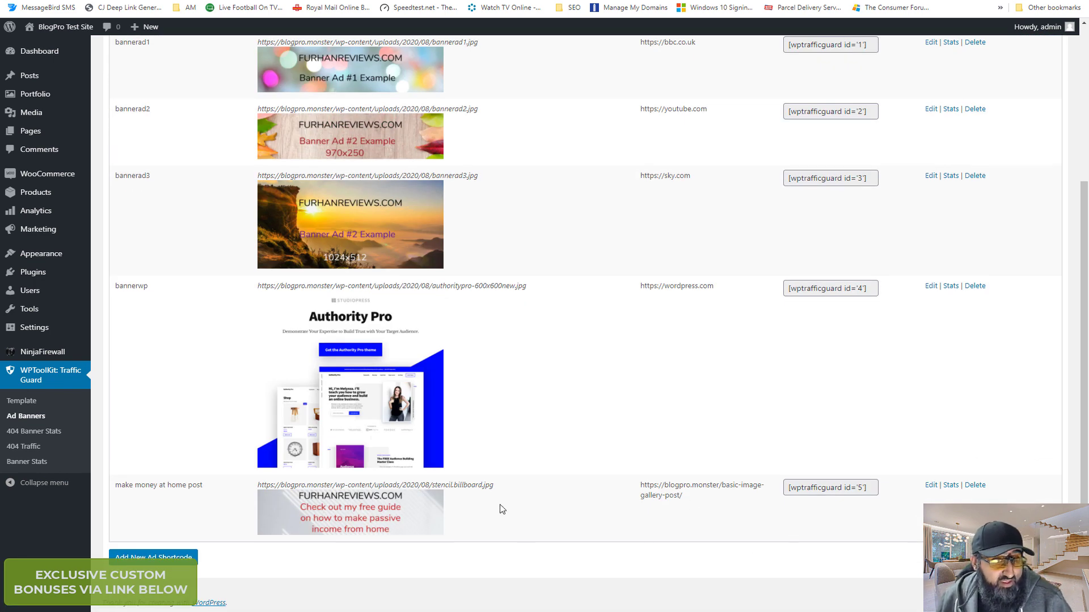
pyautogui.scroll(5, 502, 510)
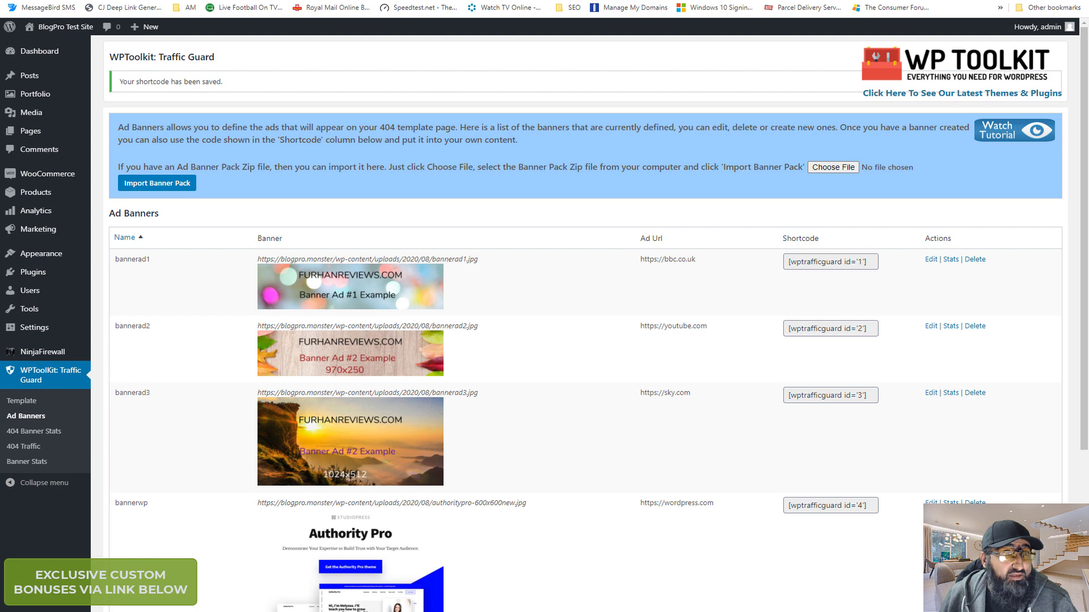
pyautogui.hotkey('ctrl', 'Tab')
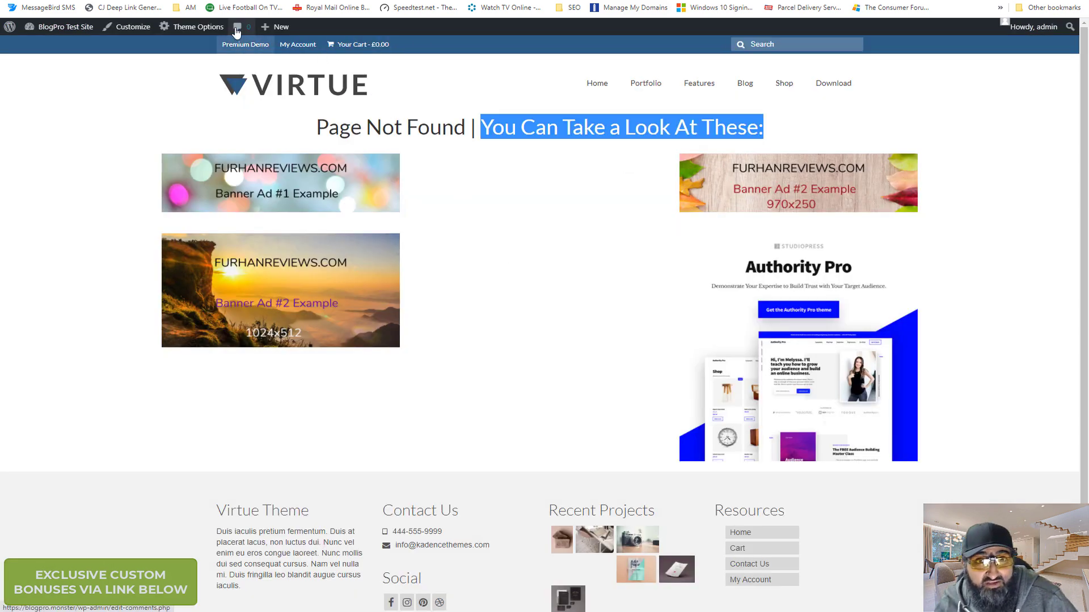
# Step: View the 404 page banner and the Basic Image Gallery Post, then return to Page Not Found
pyautogui.hotkey('alt', 'Tab')
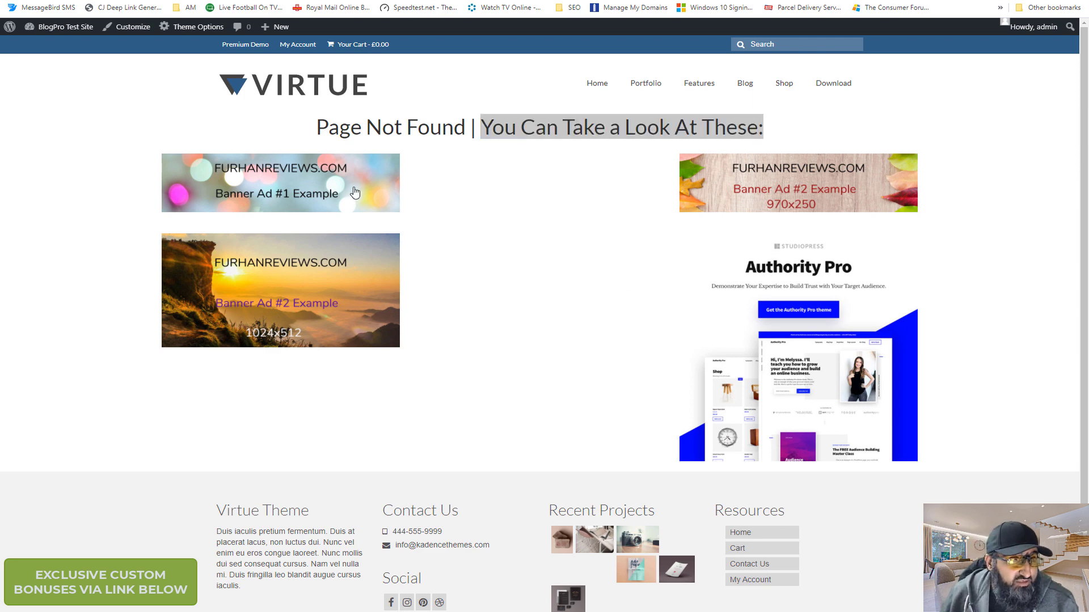
pyautogui.hotkey('alt', 'Tab')
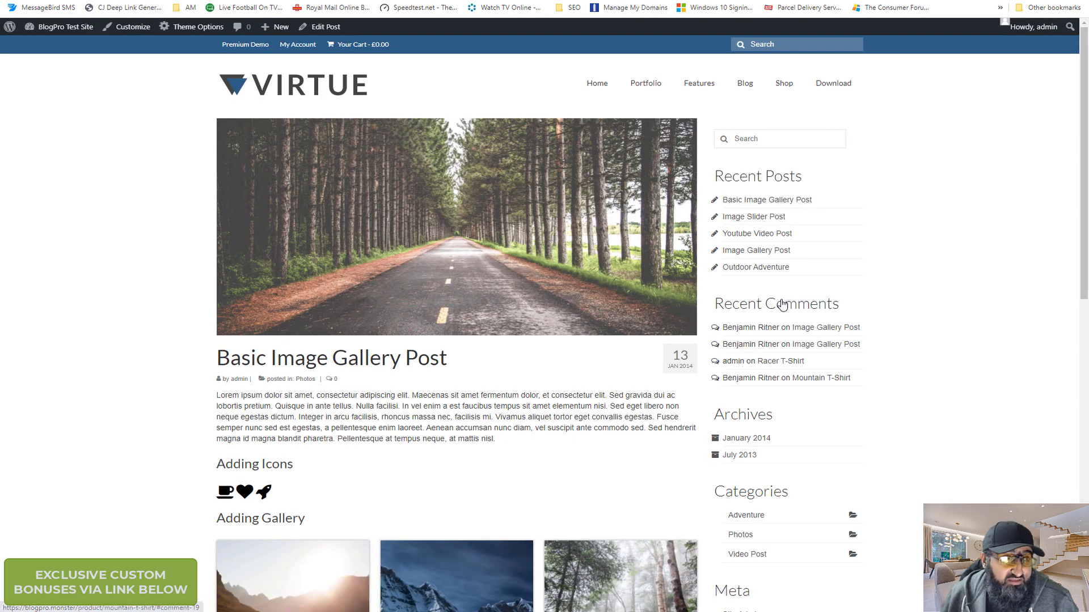
pyautogui.hotkey('alt', 'Left')
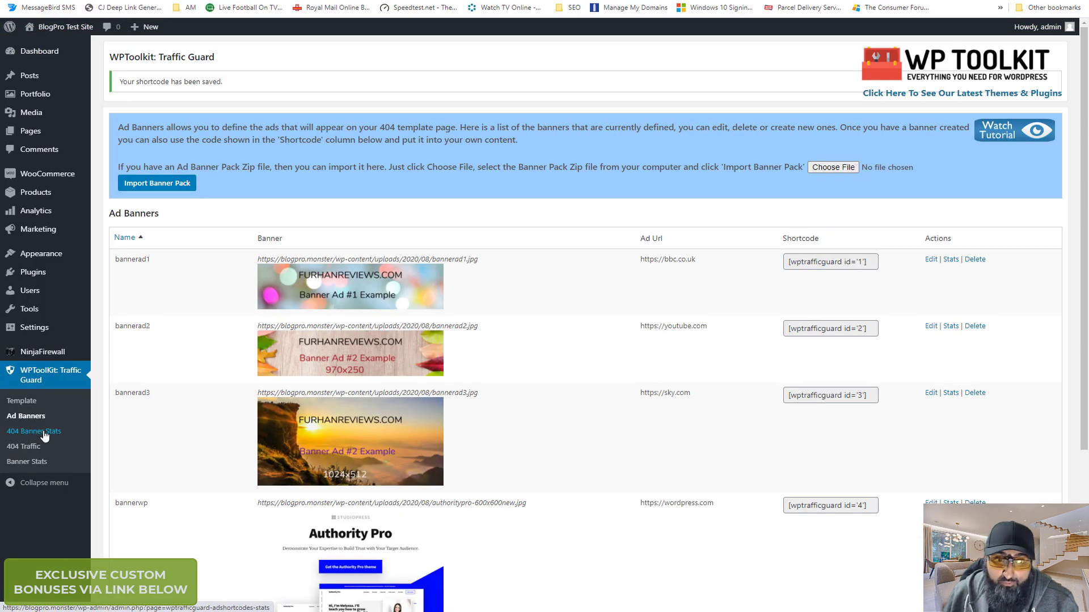
# Step: Review the 404 Banner Stats for all banners, then open the 404 Traffic URL log
pyautogui.click(44, 434)
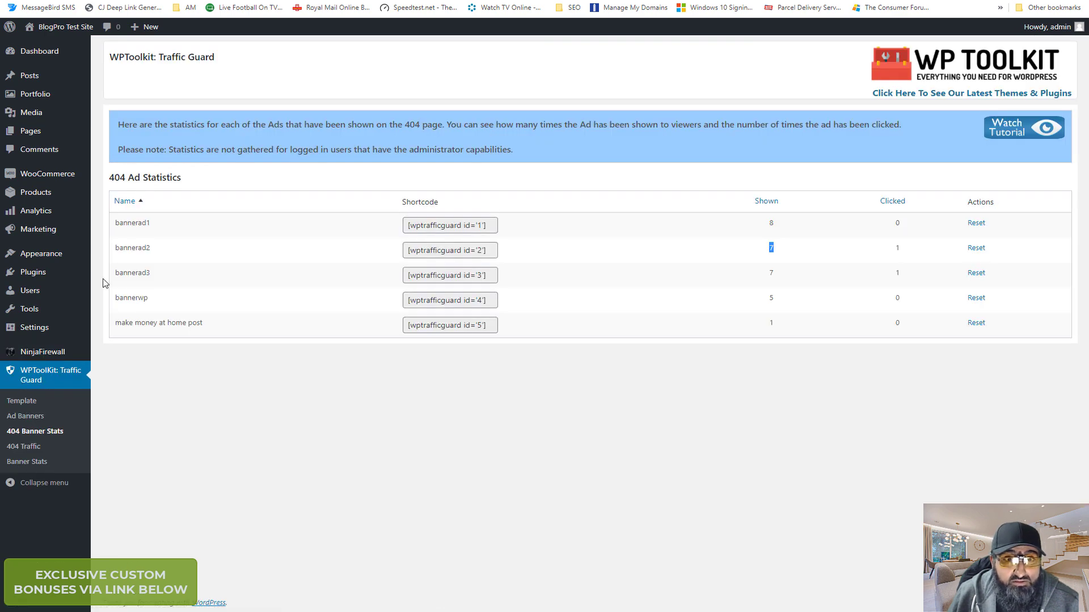
pyautogui.moveTo(67, 268)
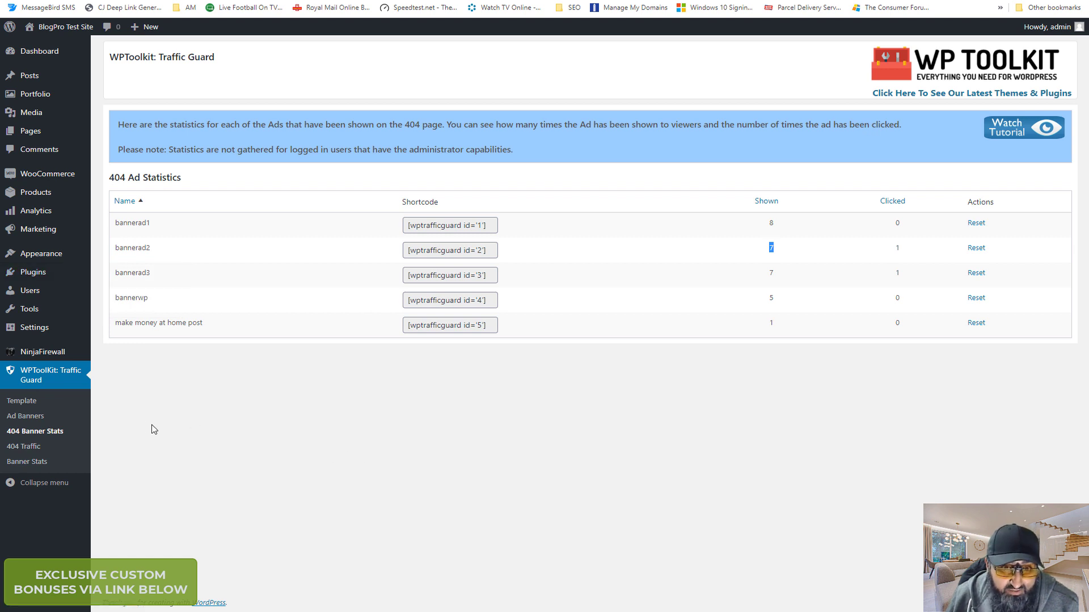
pyautogui.click(24, 449)
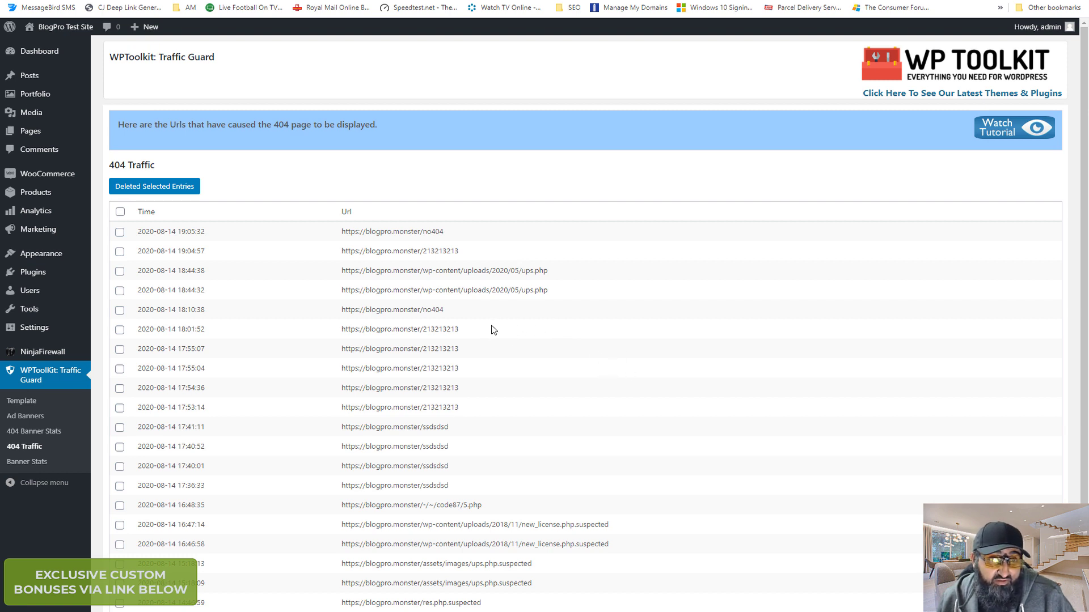
# Step: Check Banner Stats, then edit the draft Banner Ad Post containing [wptrafficguard id='4']
pyautogui.scroll(-2, 489, 334)
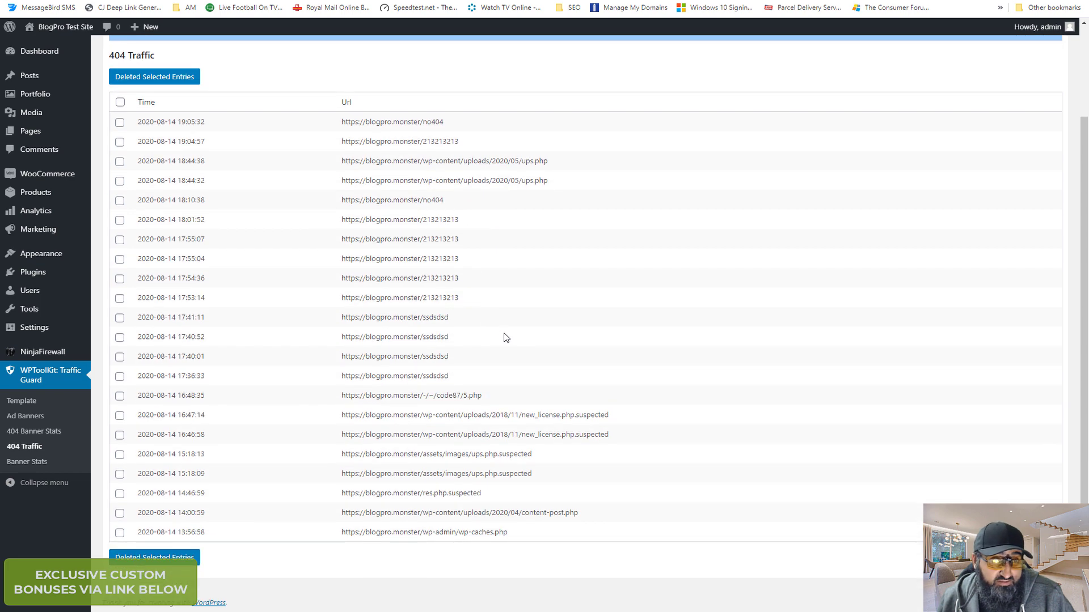
pyautogui.scroll(2, 502, 557)
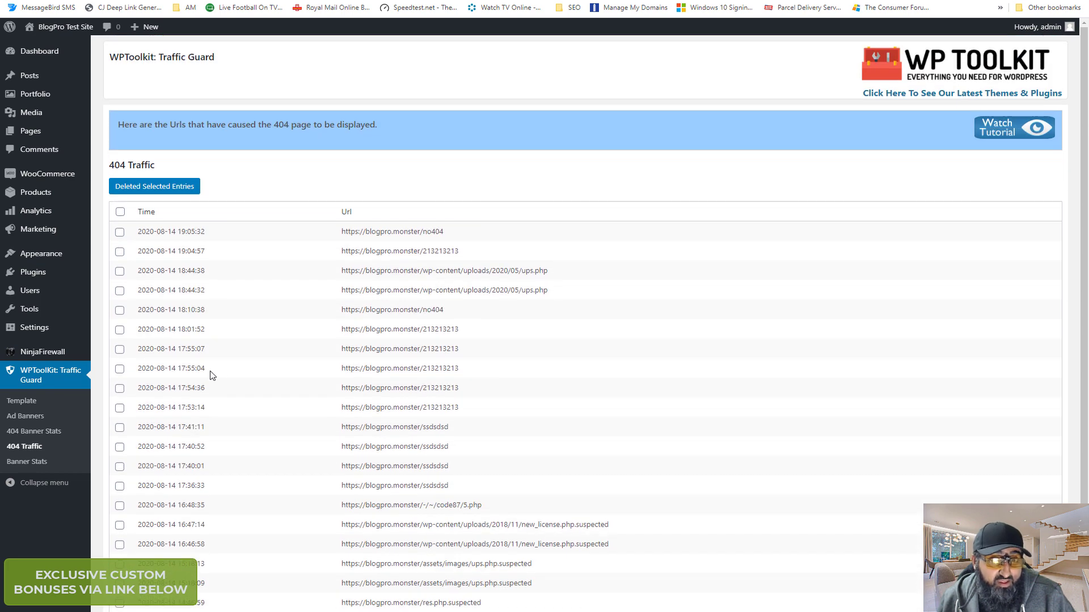
pyautogui.click(41, 464)
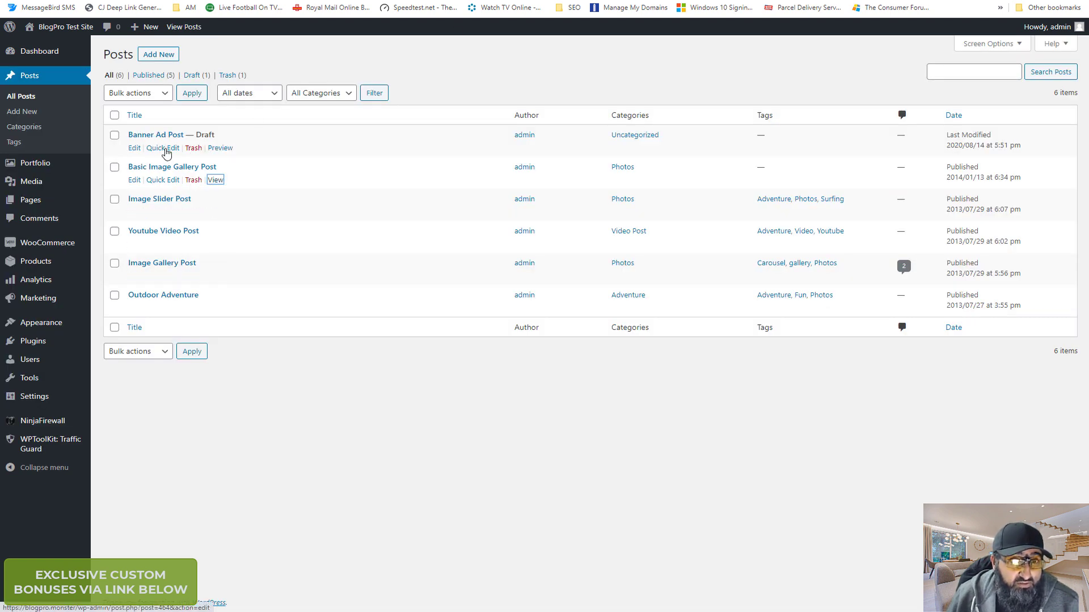
pyautogui.click(135, 148)
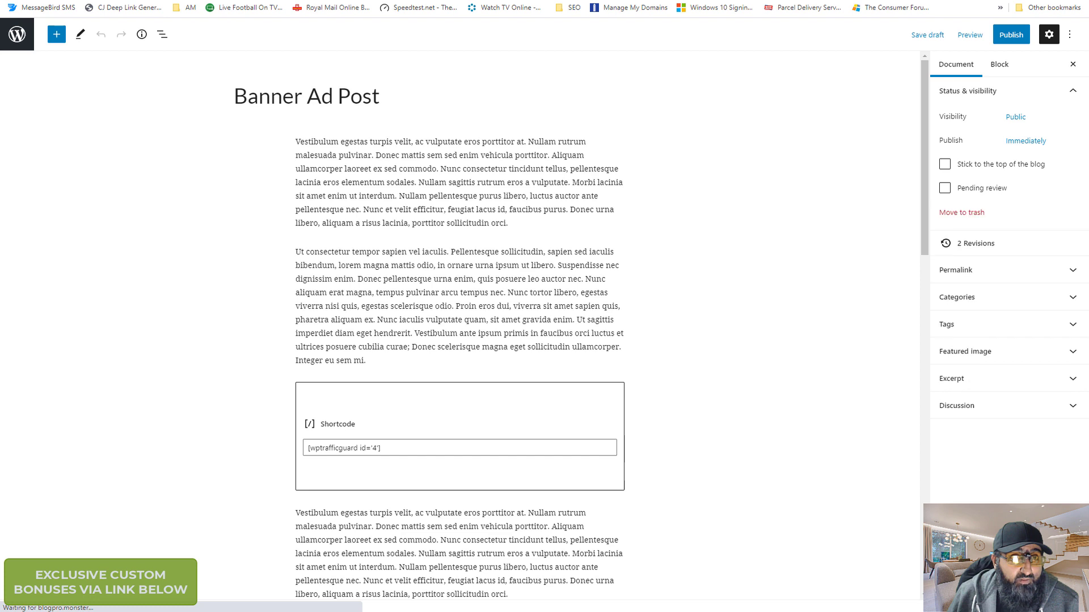
# Step: Inspect the Banner Ad Post's [wptrafficguard id='4'] shortcode block
pyautogui.click(389, 448)
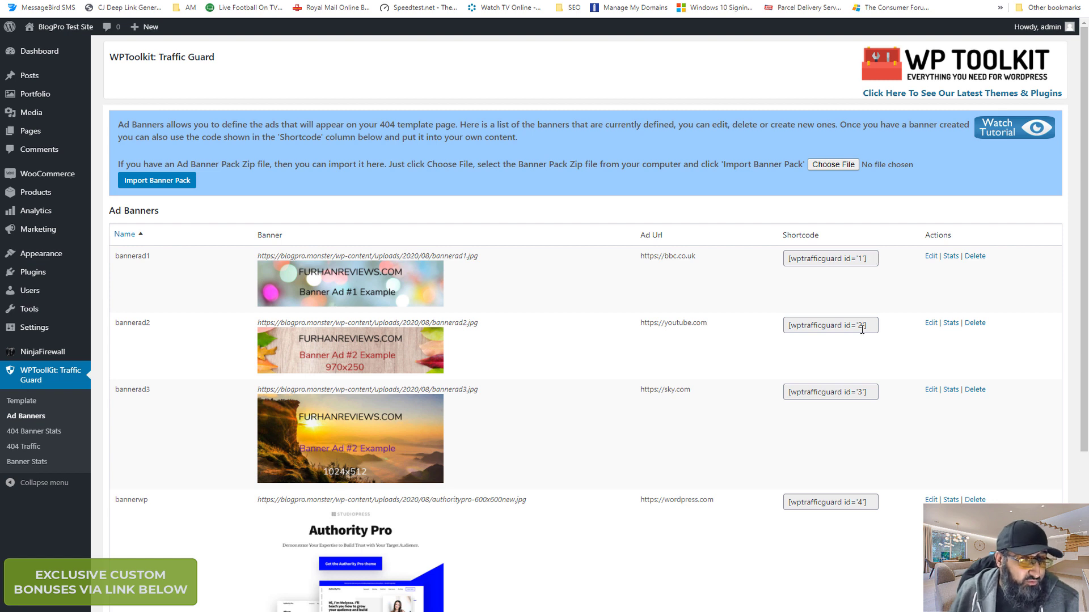
# Step: Select the new banner's [wptrafficguard id='5'] shortcode, then switch to the NinjaFirewall Live Log
pyautogui.moveTo(870, 324); pyautogui.dragTo(789, 325)
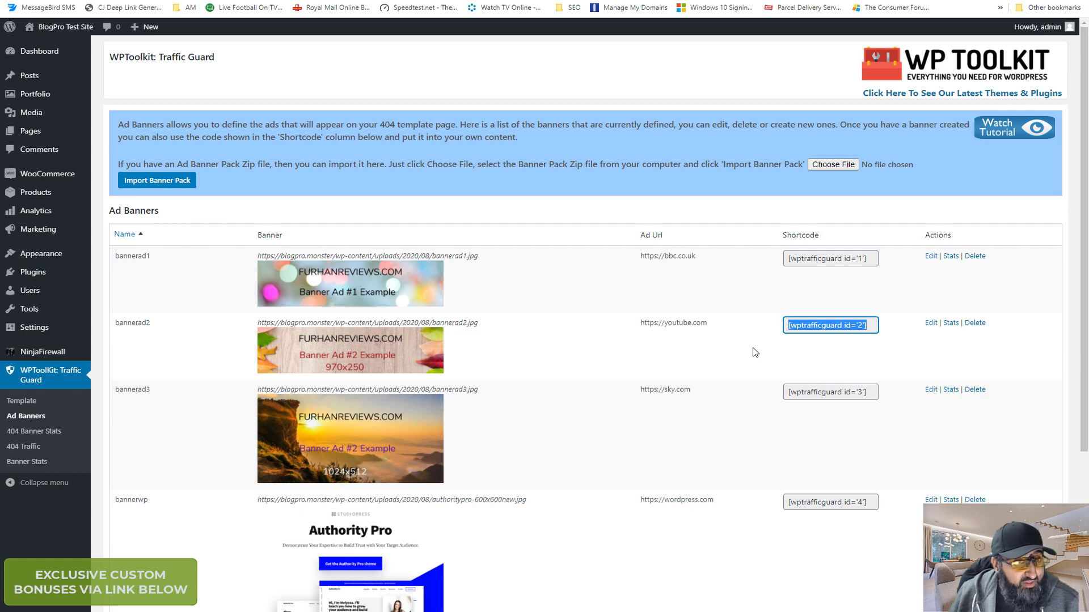
pyautogui.scroll(-4, 760, 397)
pyautogui.click(844, 487)
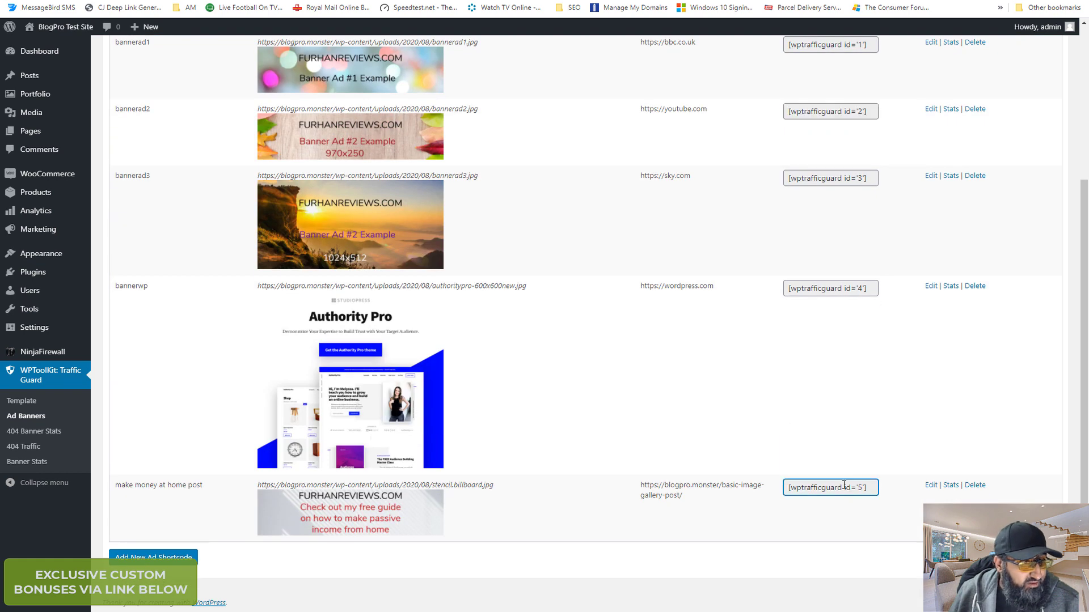
pyautogui.tripleClick(844, 487)
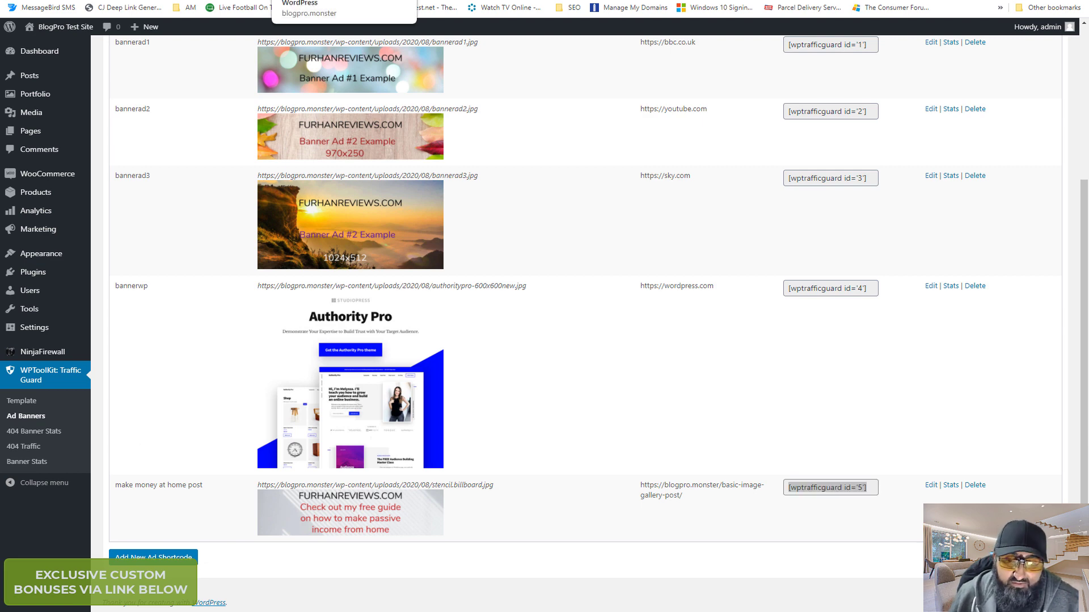
pyautogui.click(318, 0)
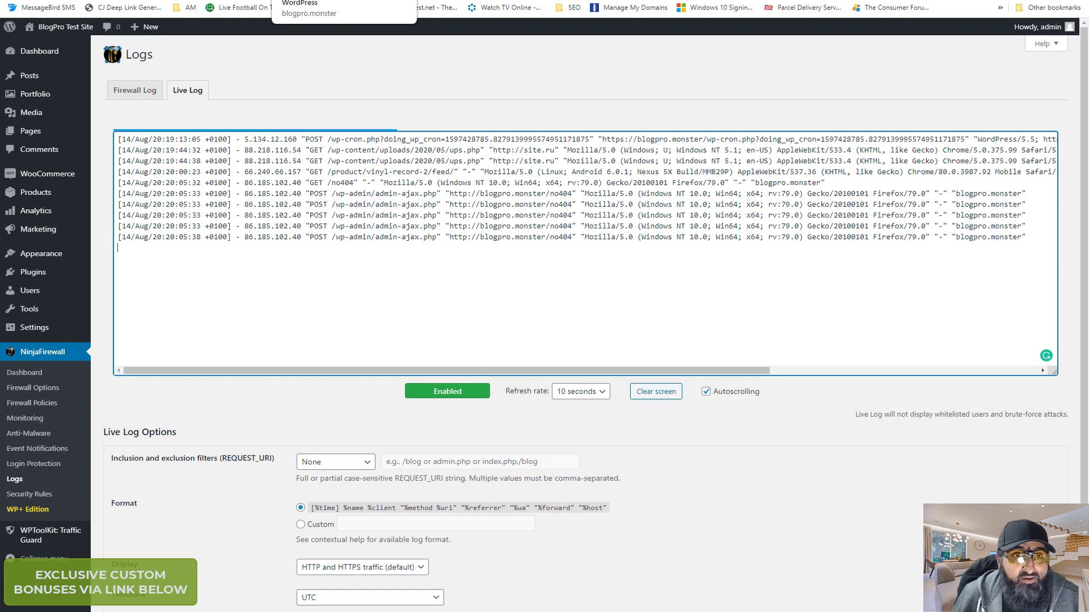
# Step: Switch back to the Traffic Guard Ad Banners list
pyautogui.click(340, 0)
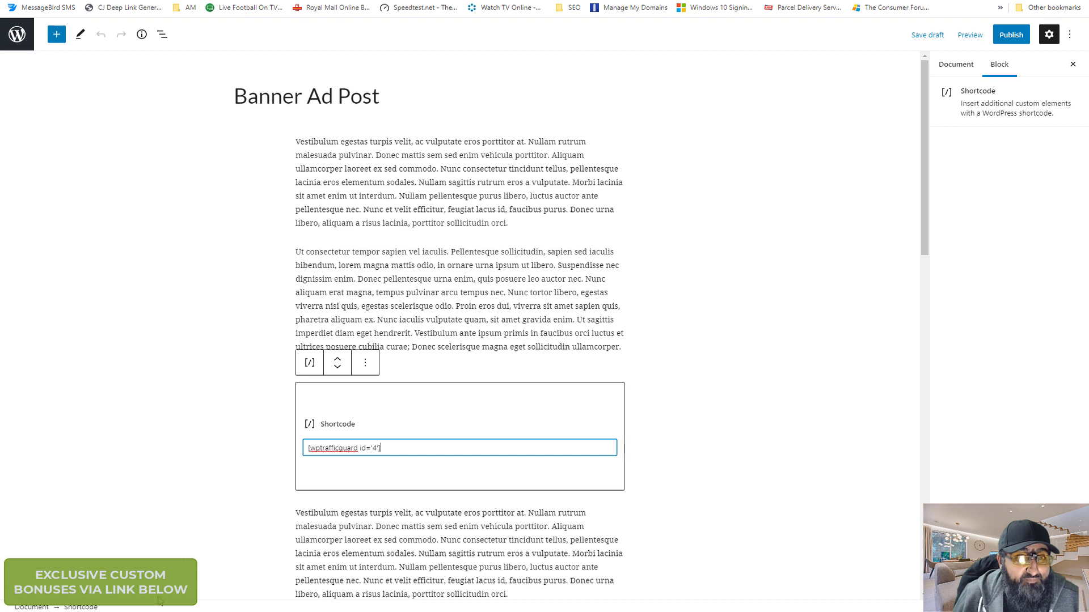
# Step: Save the Banner Ad Post draft and preview it in a new tab to check the Authority Pro banner
pyautogui.click(927, 34)
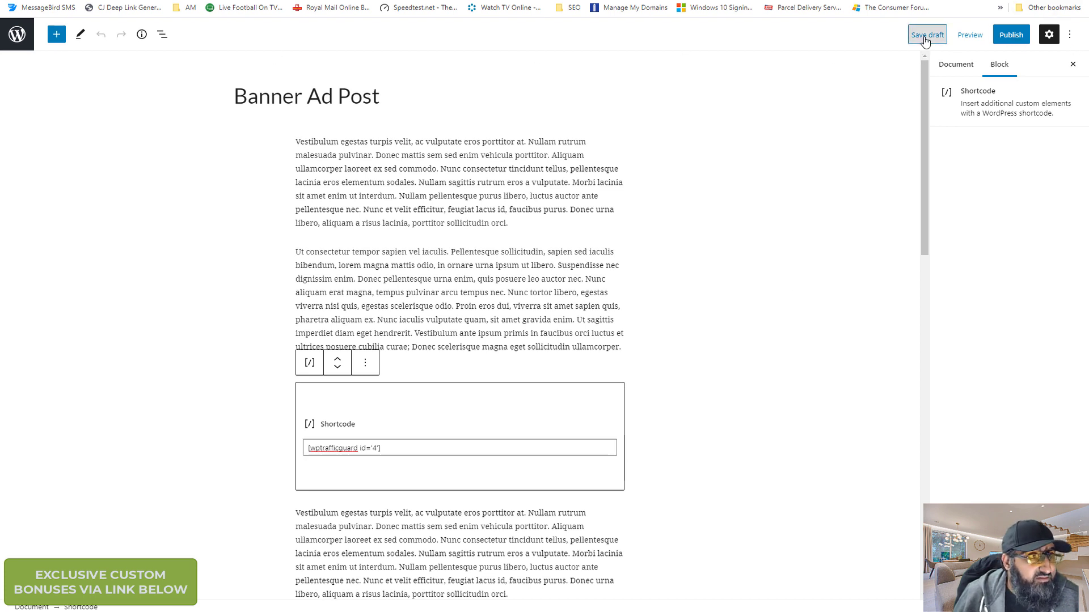
pyautogui.rightClick(968, 36)
pyautogui.click(871, 116)
pyautogui.click(970, 35)
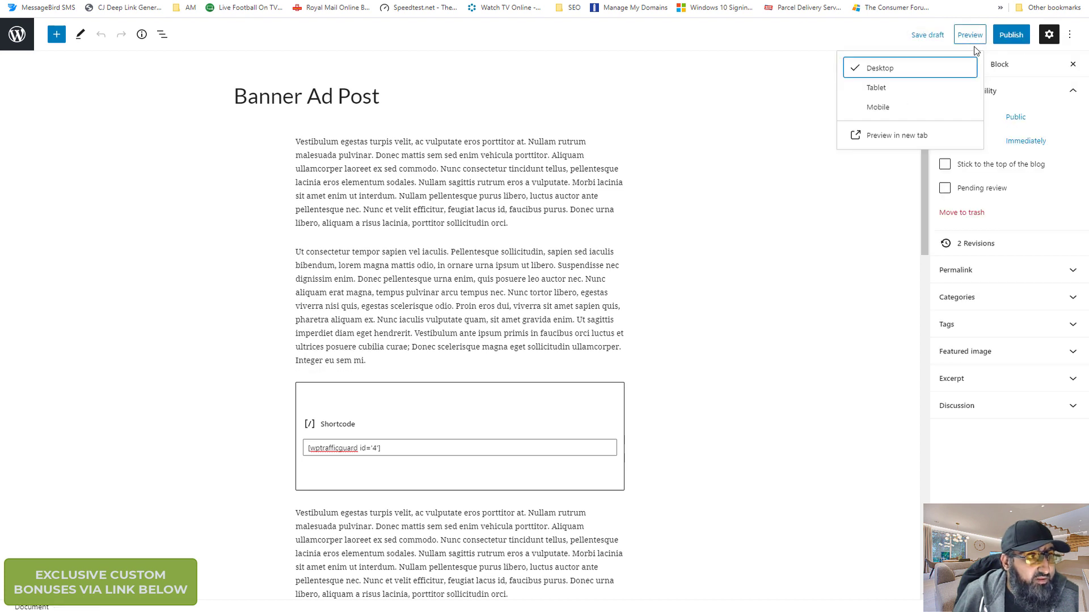
pyautogui.click(882, 137)
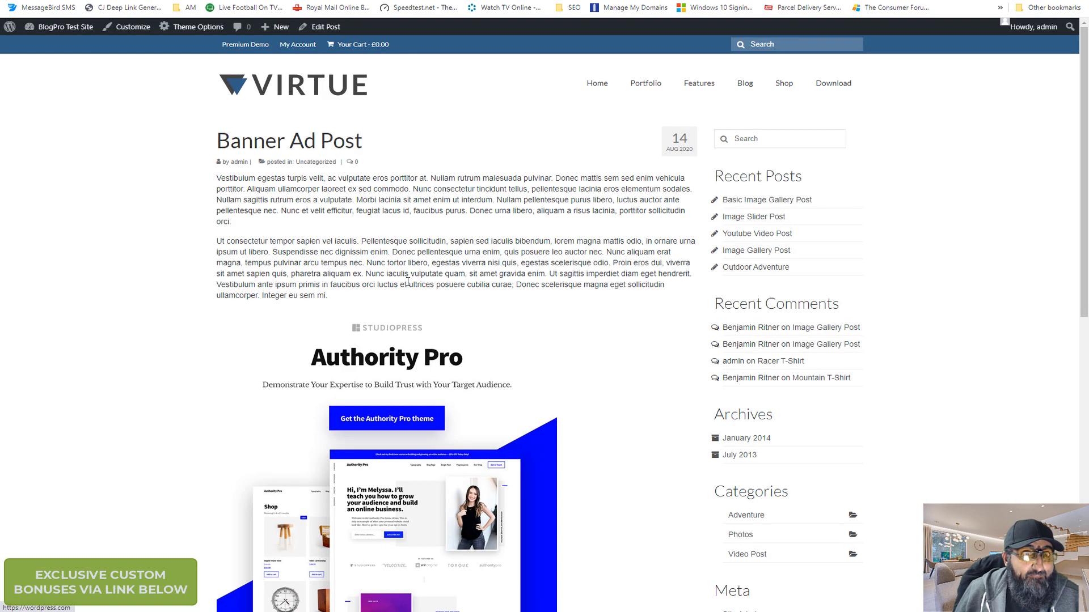
pyautogui.scroll(-3, 424, 348)
pyautogui.scroll(3, 424, 348)
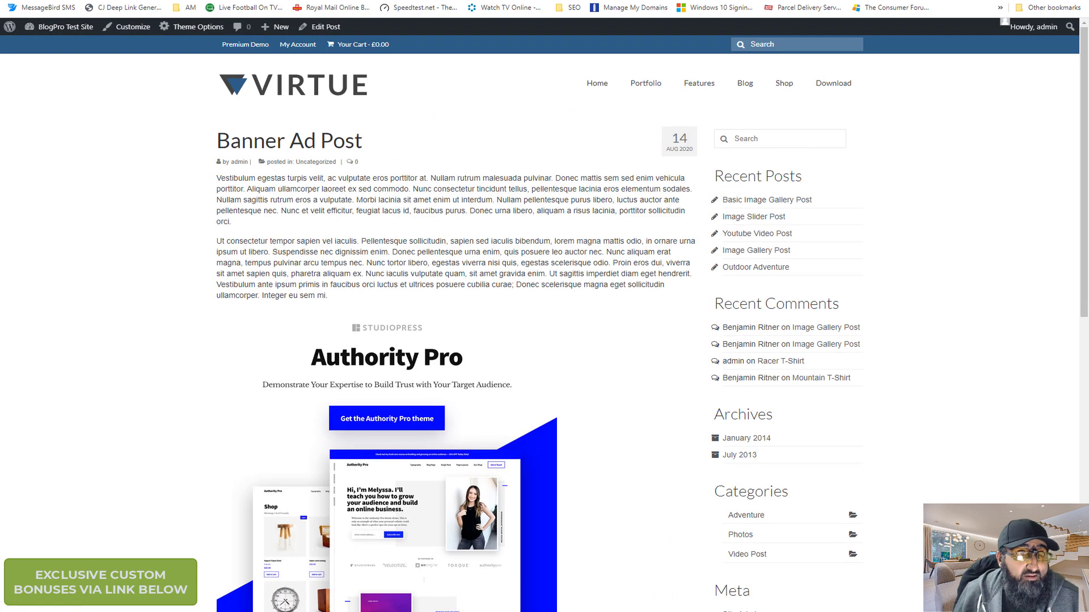
pyautogui.hotkey('ctrl', 'w')
# Step: Replace the post's shortcode with [wptrafficguard id='5'] copied from the Ad Banners list
pyautogui.tripleClick(409, 449)
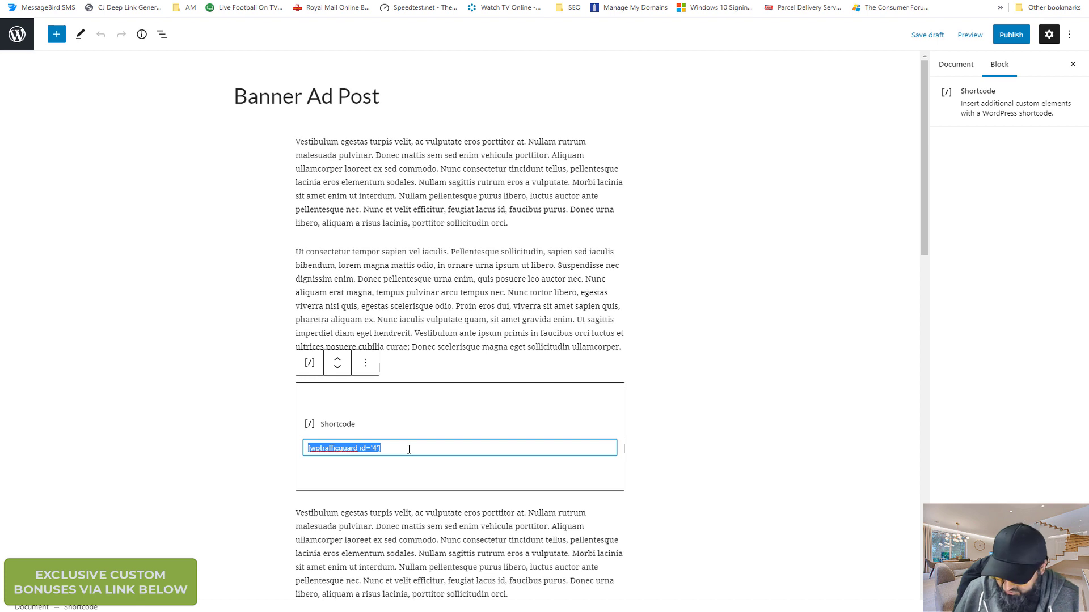
pyautogui.write('https://blogpro.monster/basic-image-gallery-post/')
pyautogui.moveTo(498, 448); pyautogui.dragTo(305, 448)
pyautogui.press('BackSpace')
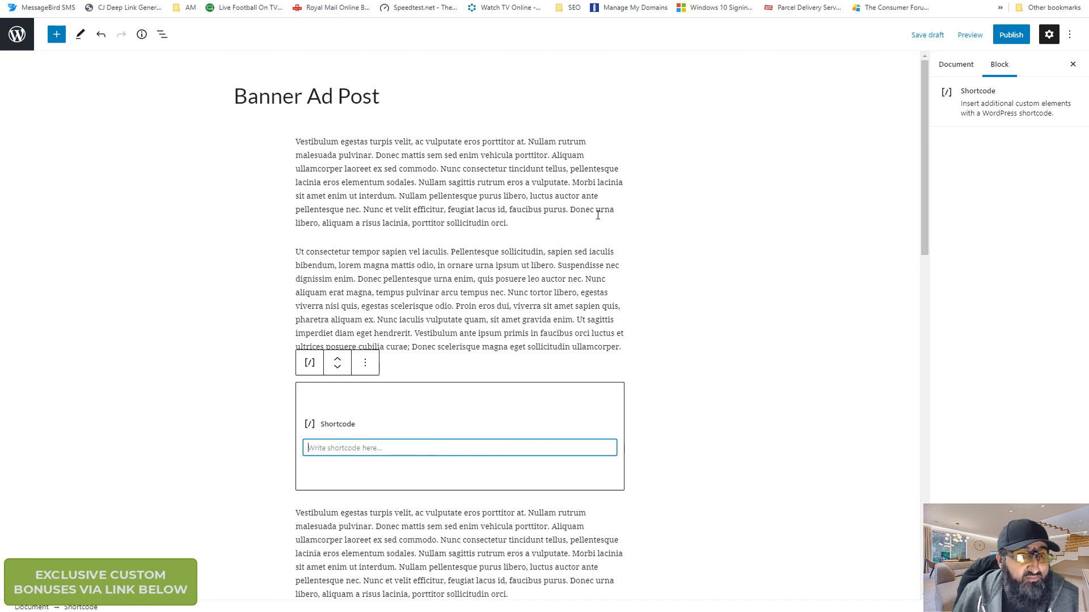
pyautogui.hotkey('ctrl', 'Tab')
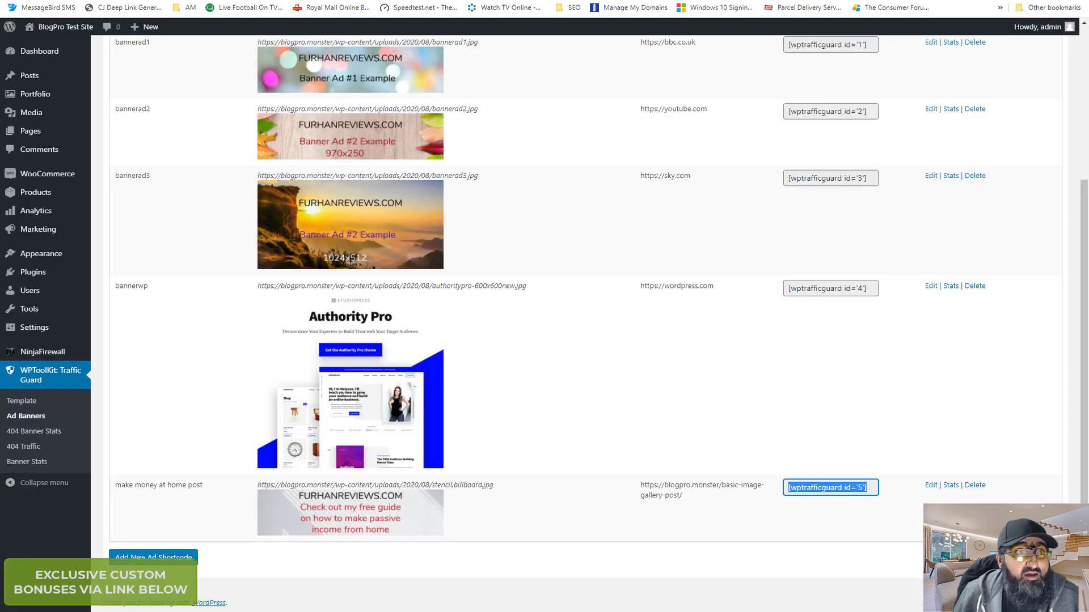
pyautogui.rightClick(839, 488)
pyautogui.click(862, 495)
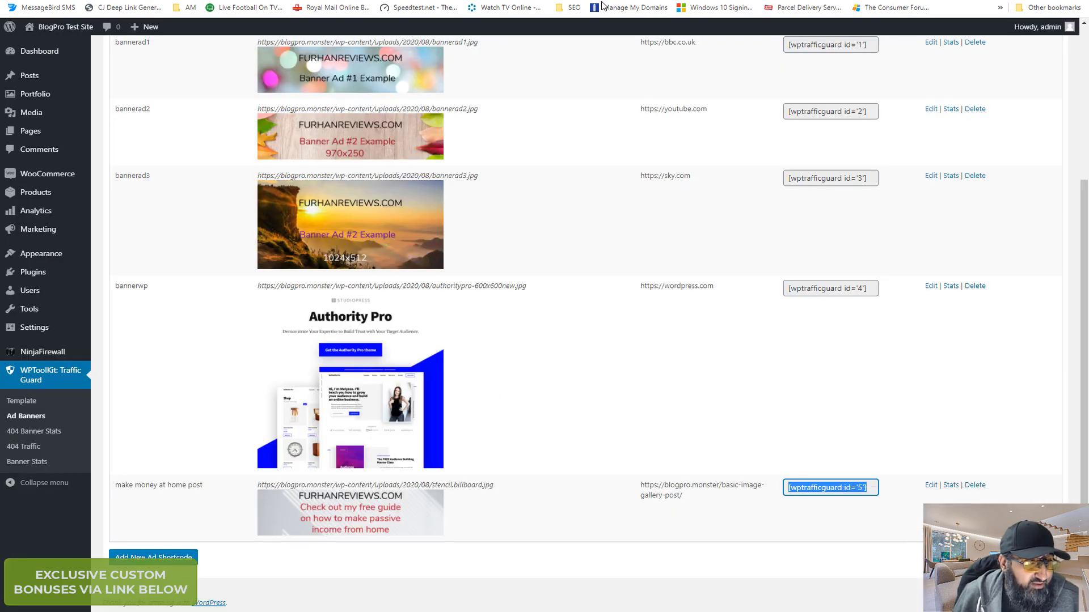
pyautogui.hotkey('ctrl', 'Tab')
pyautogui.hotkey('ctrl', 'Tab')
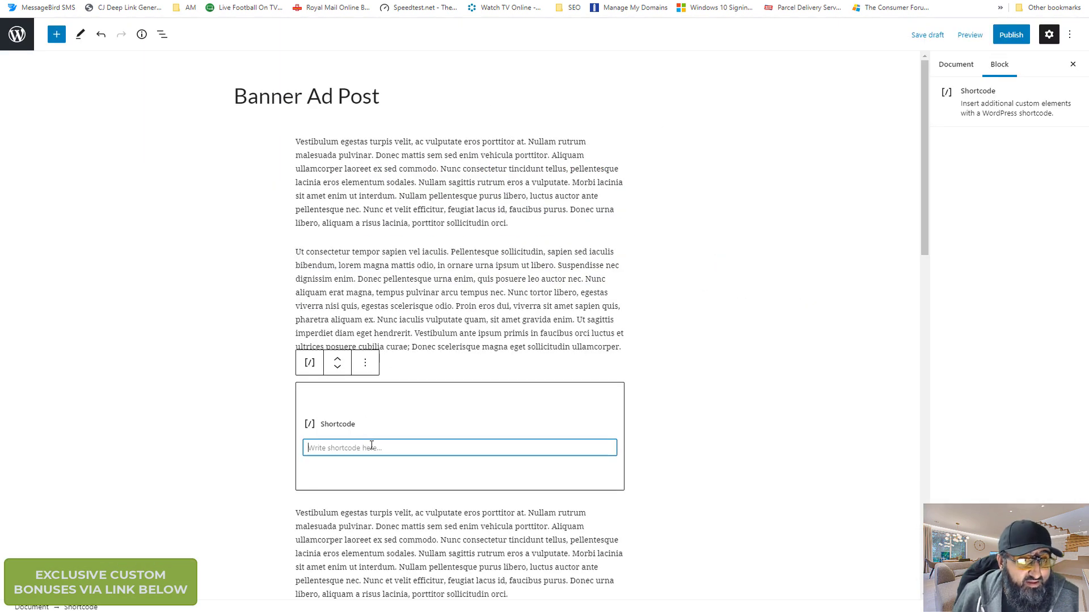
pyautogui.hotkey('ctrl', 'v')
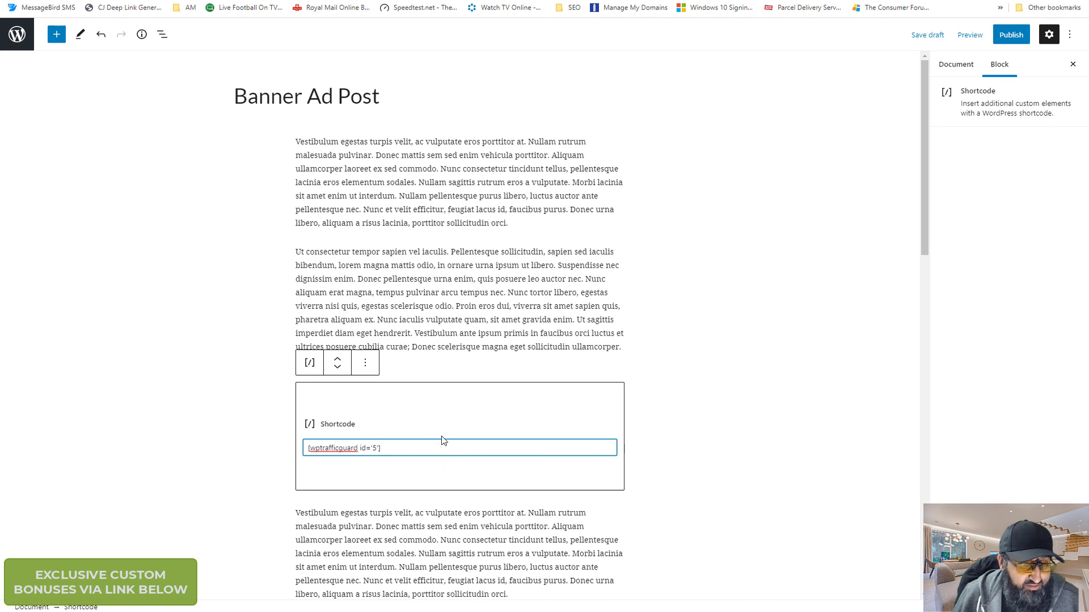
# Step: Save the updated draft and preview it in a new tab
pyautogui.click(711, 437)
pyautogui.click(930, 36)
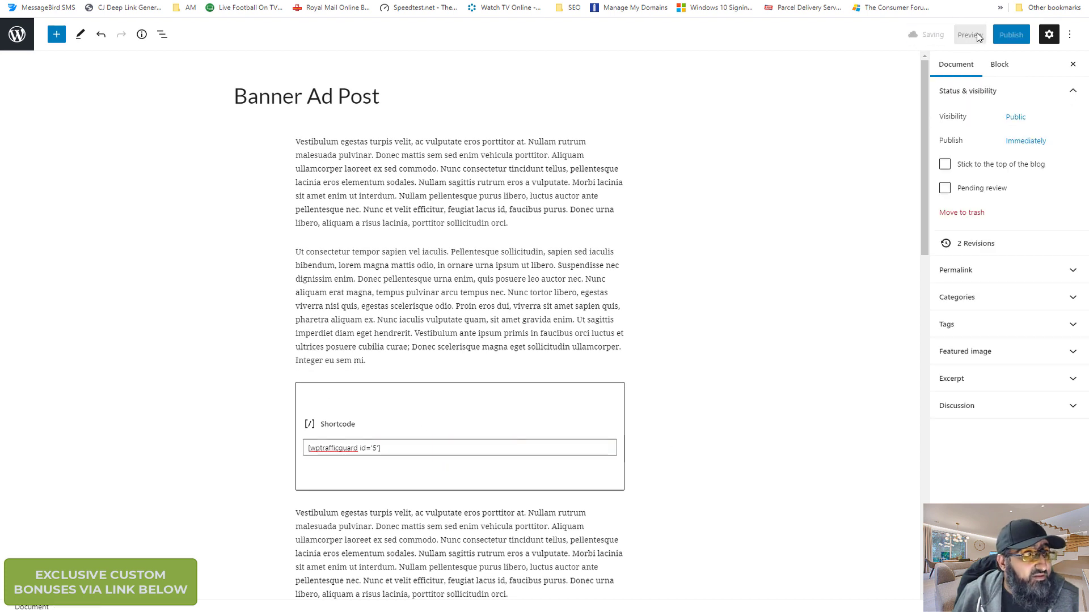
pyautogui.click(970, 35)
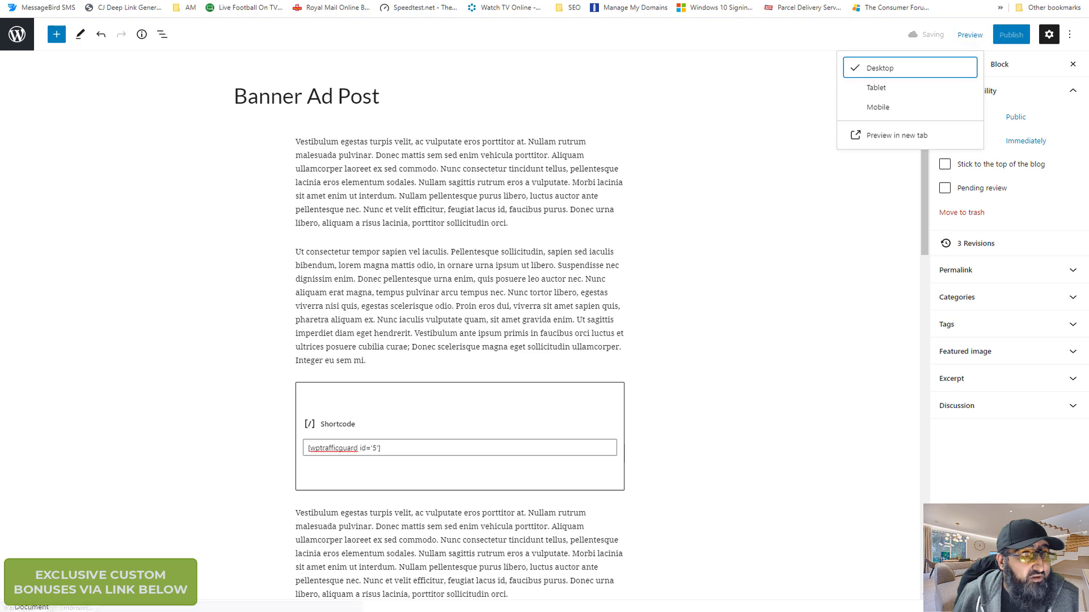
pyautogui.click(882, 135)
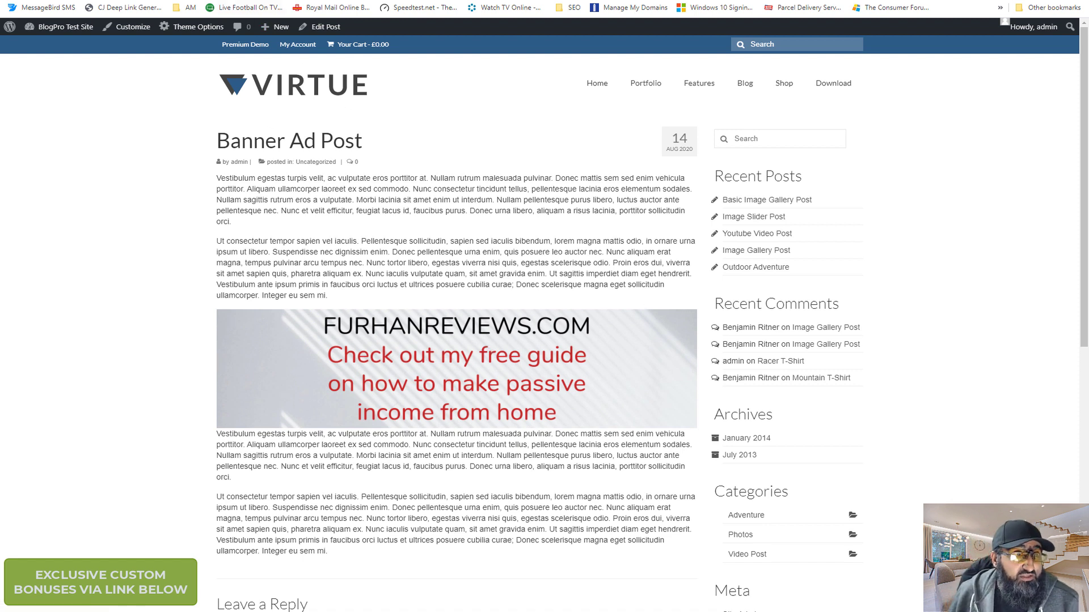
# Step: Publish the Banner Ad Post and copy its live post address
pyautogui.hotkey('ctrl', 'w')
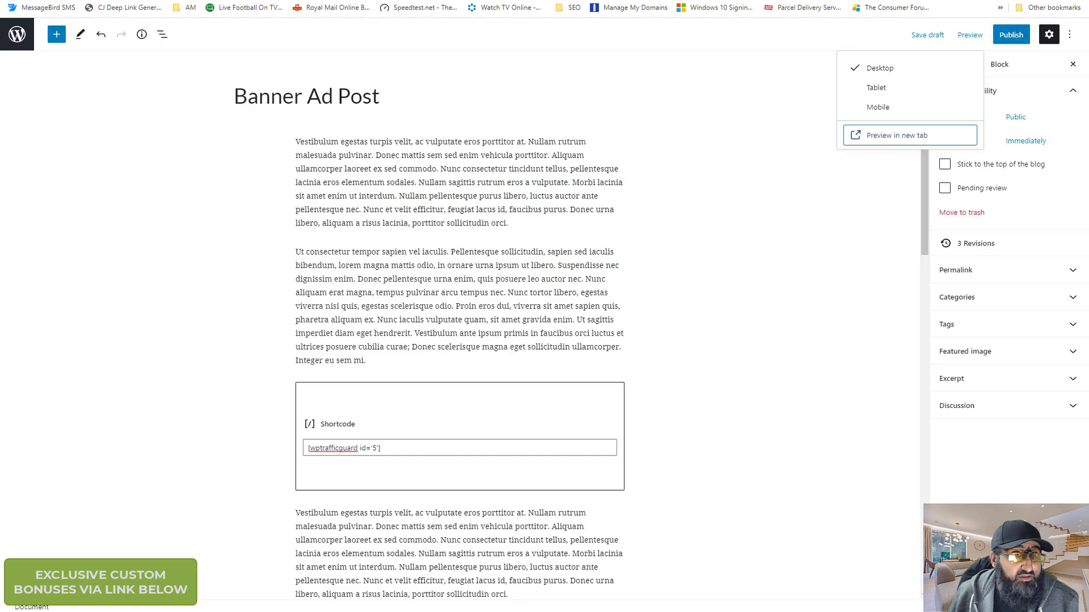
pyautogui.click(1022, 41)
pyautogui.click(975, 35)
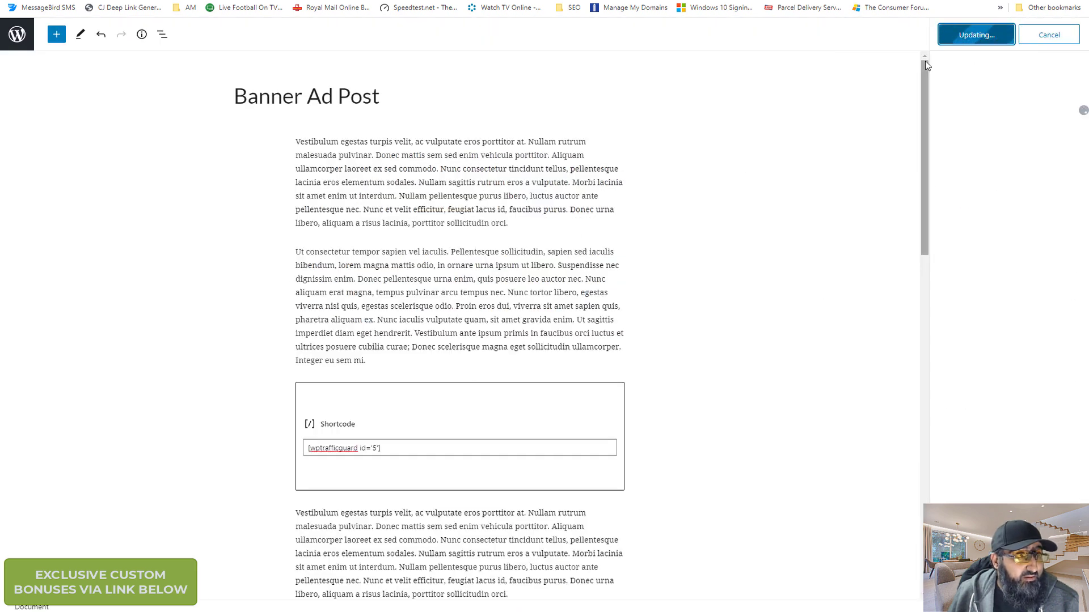
pyautogui.rightClick(112, 576)
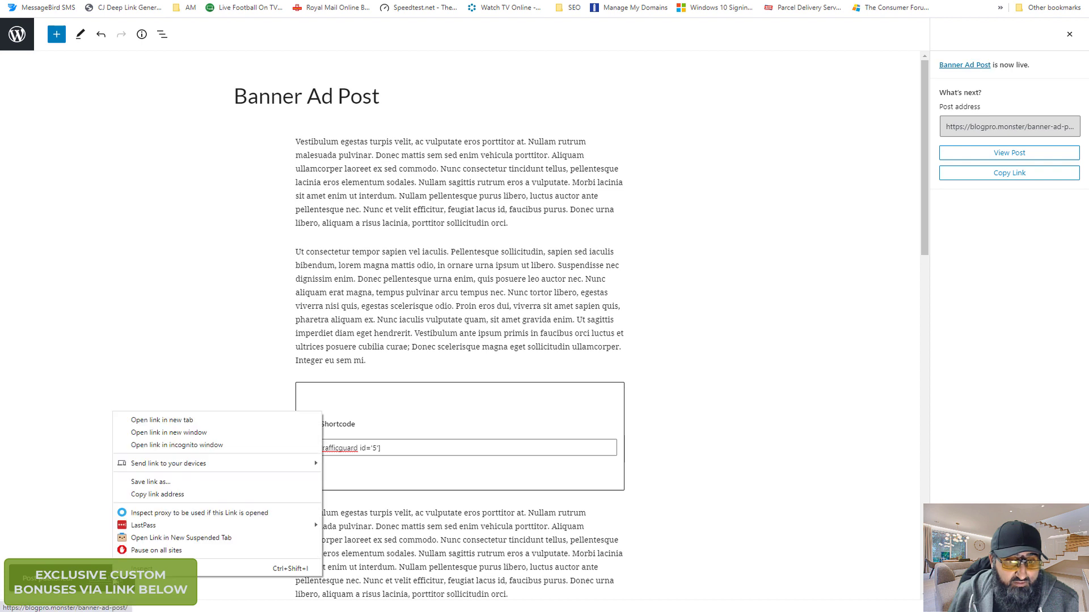
pyautogui.click(222, 494)
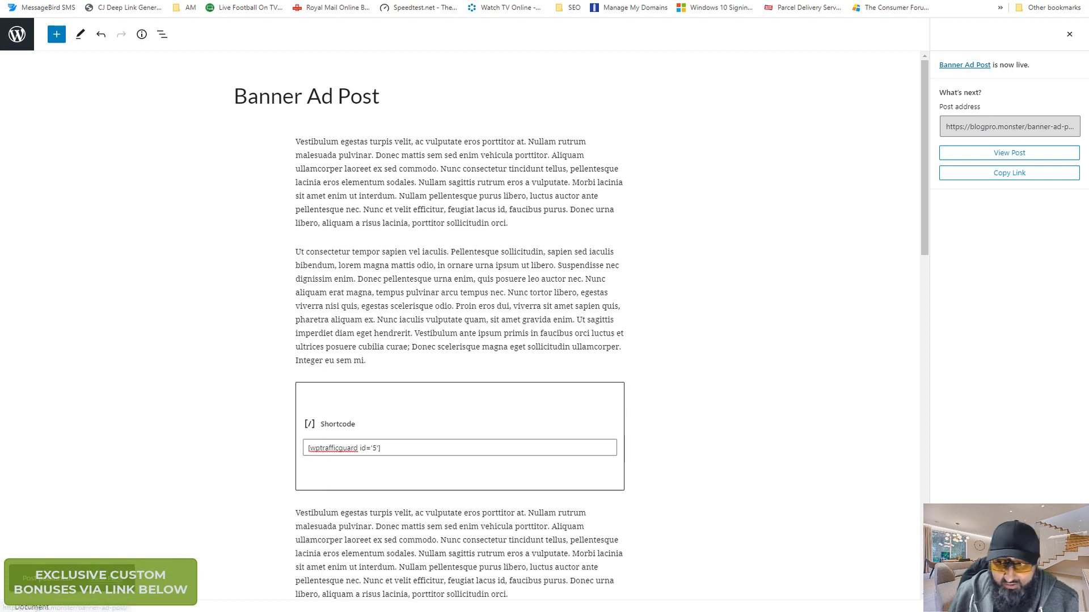
pyautogui.hotkey('alt', 'Tab')
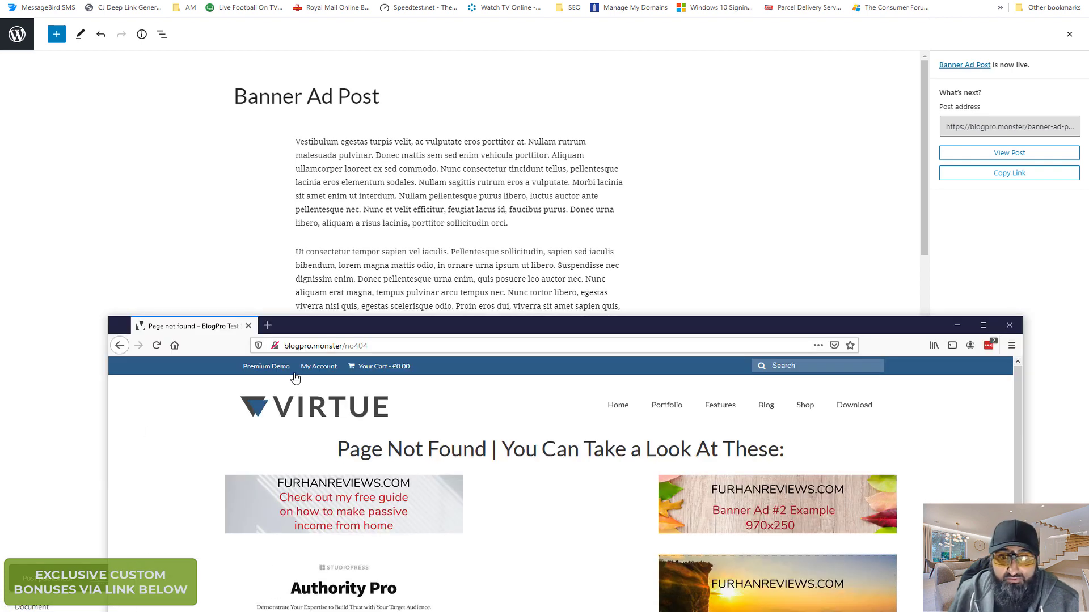
# Step: Load the post address with '+' appended in a new tab to reach the 404 page's banner ads
pyautogui.click(268, 325)
pyautogui.hotkey('ctrl', 'v')
pyautogui.write('+')
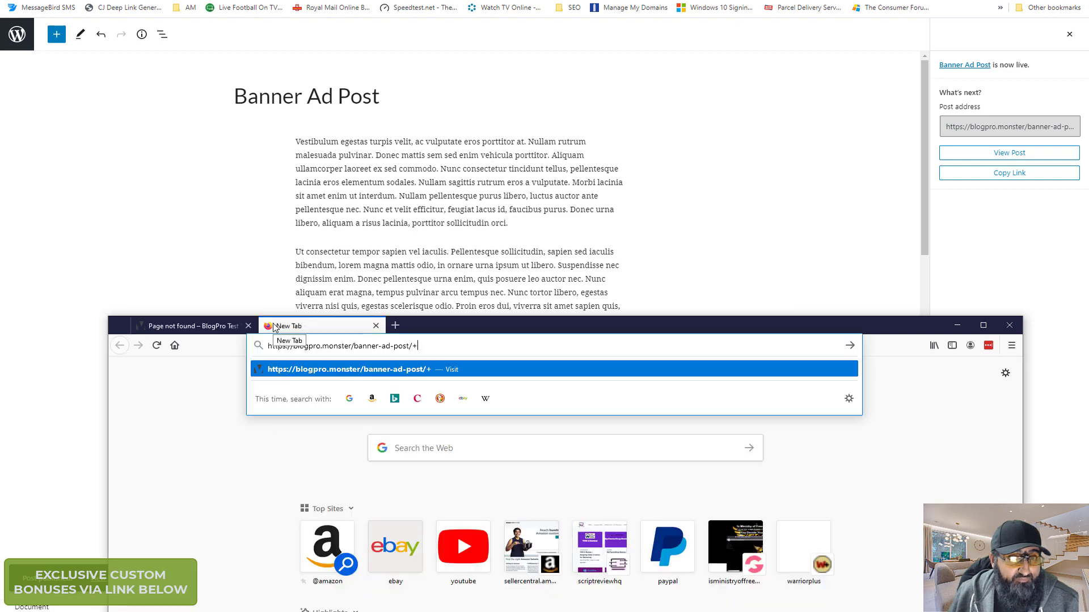
pyautogui.click(984, 329)
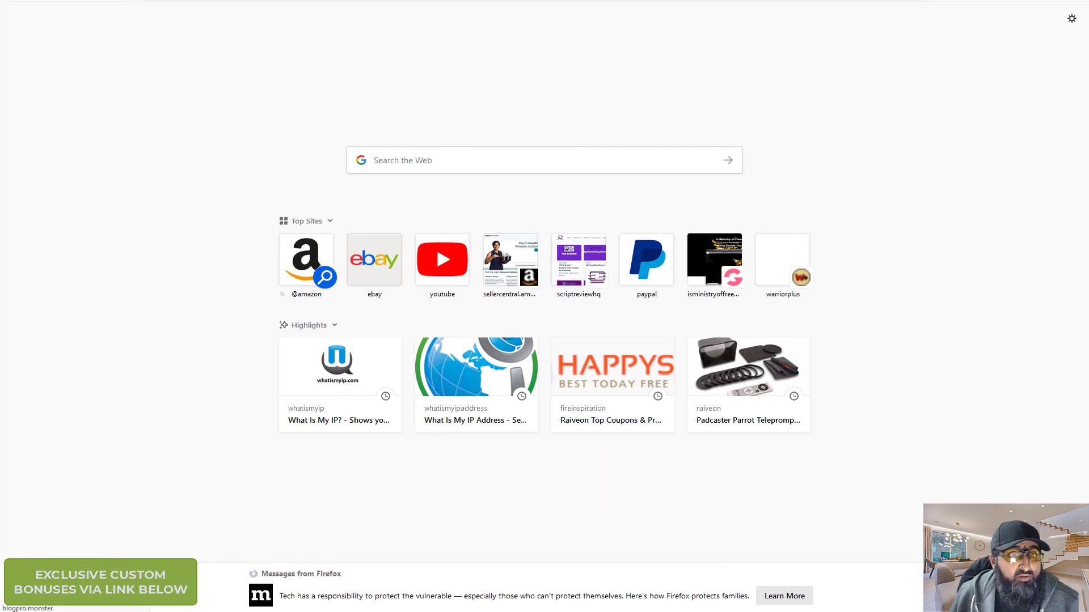
pyautogui.press('Return')
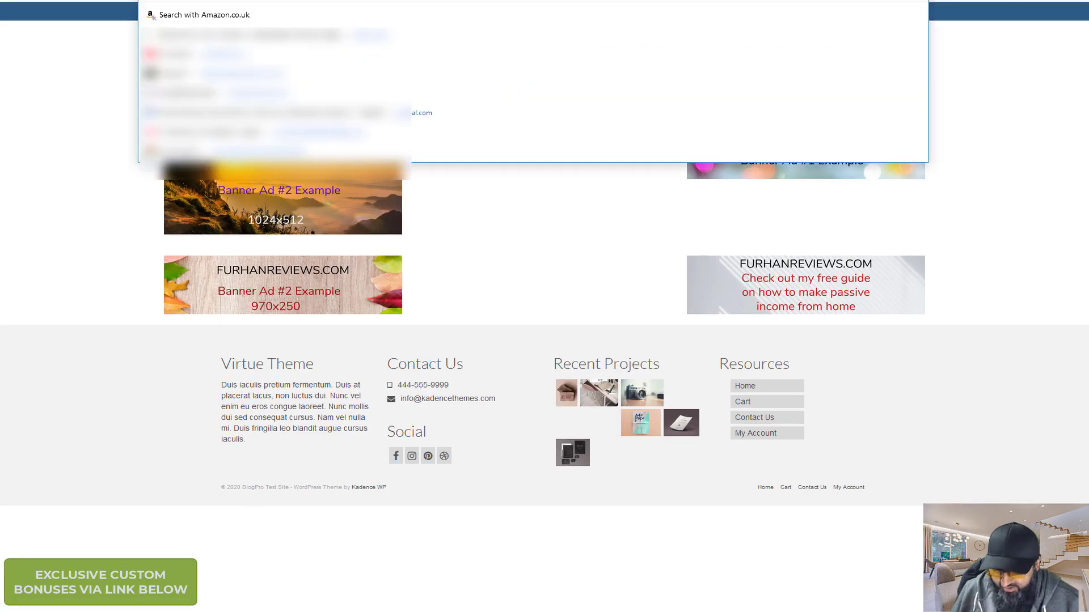
# Step: Load the correct post URL to view the live Banner Ad Post
pyautogui.click(59, 139)
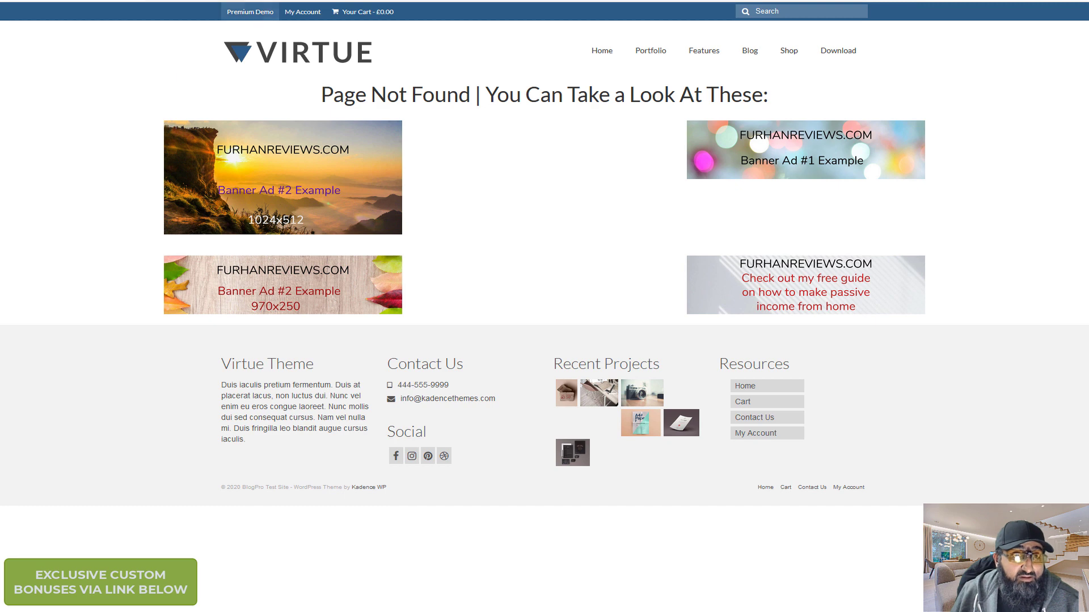
pyautogui.hotkey('ctrl', 'v')
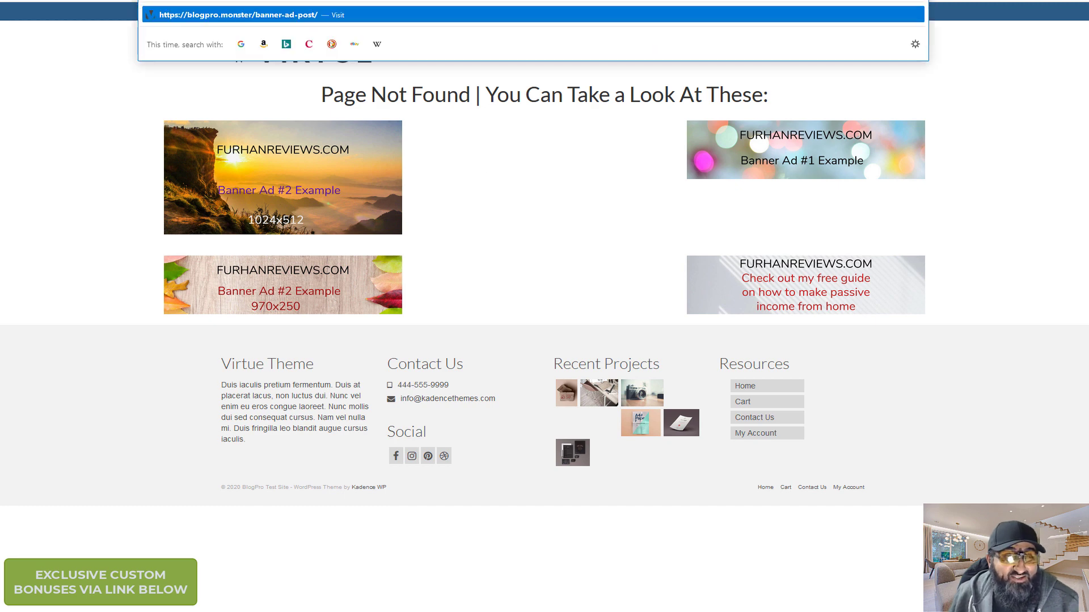
pyautogui.press('Return')
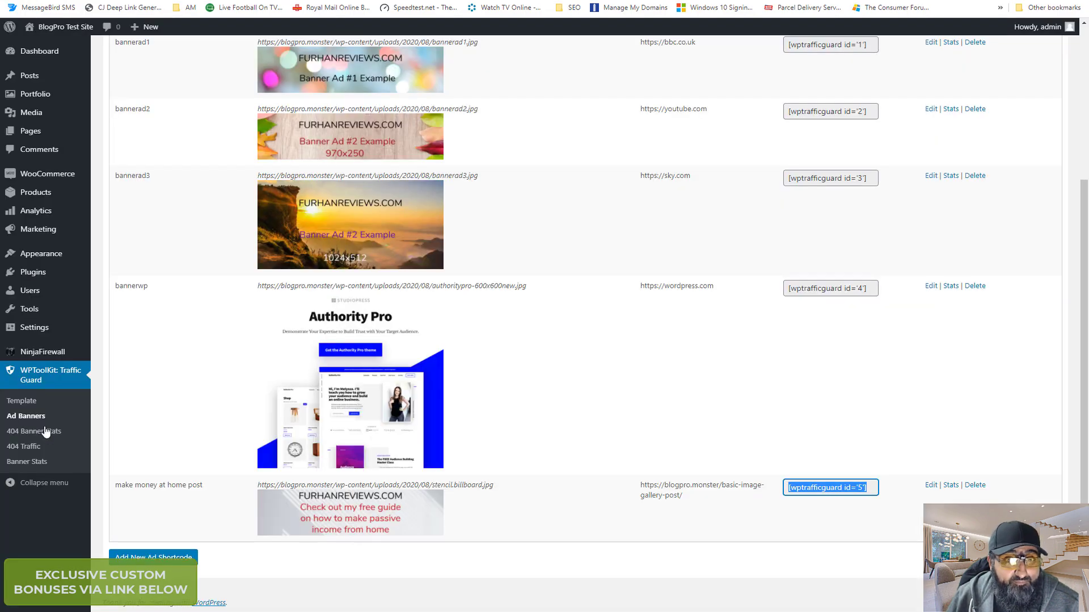
# Step: Review the banner's Shown and Clicked counts in Banner Stats, then open Template settings
pyautogui.click(31, 461)
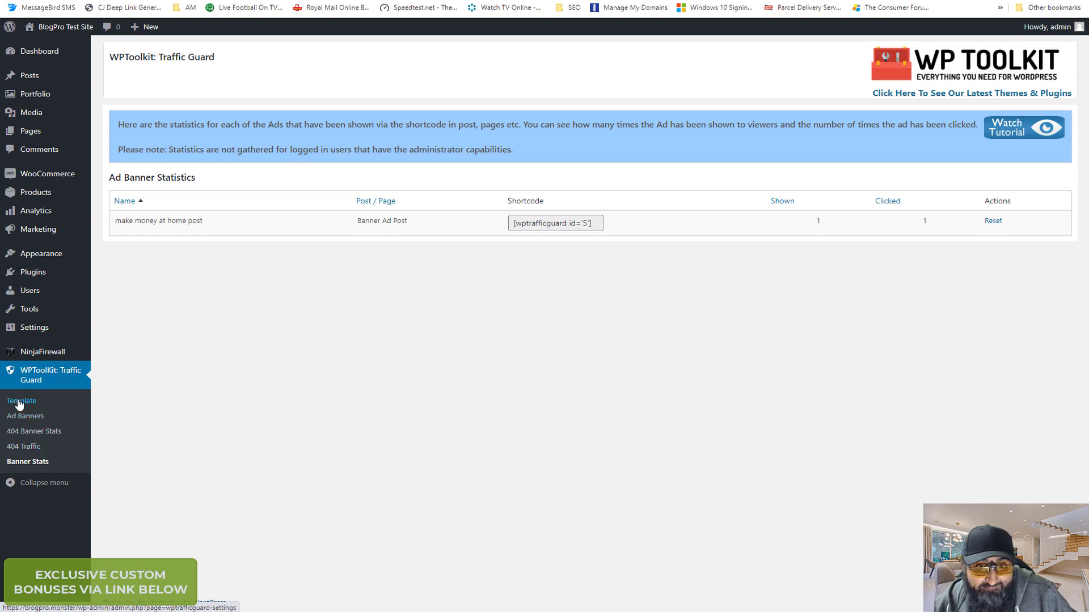
pyautogui.click(18, 402)
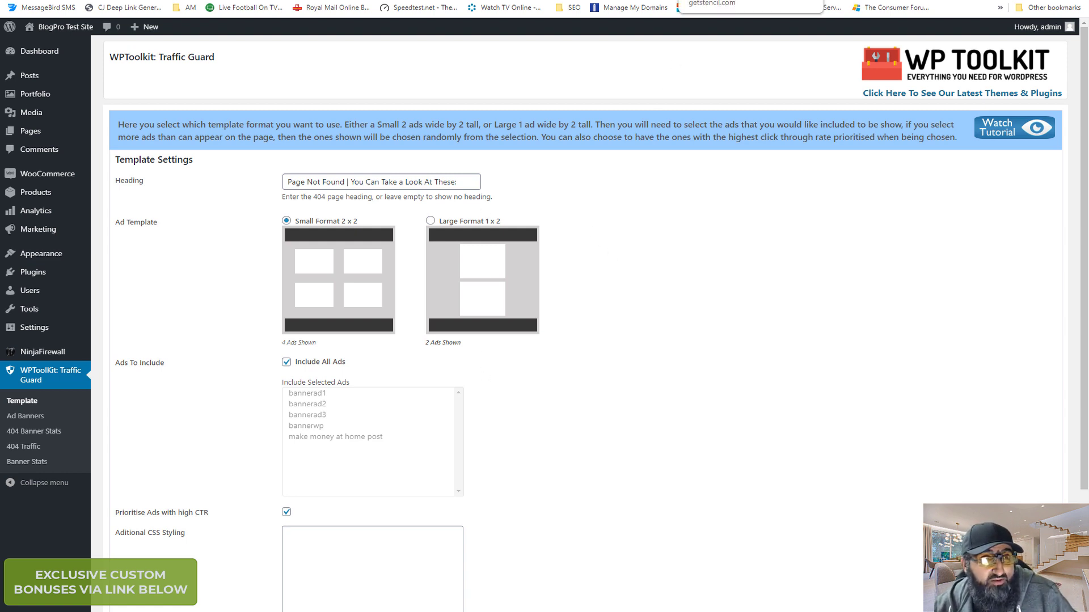
pyautogui.click(737, 0)
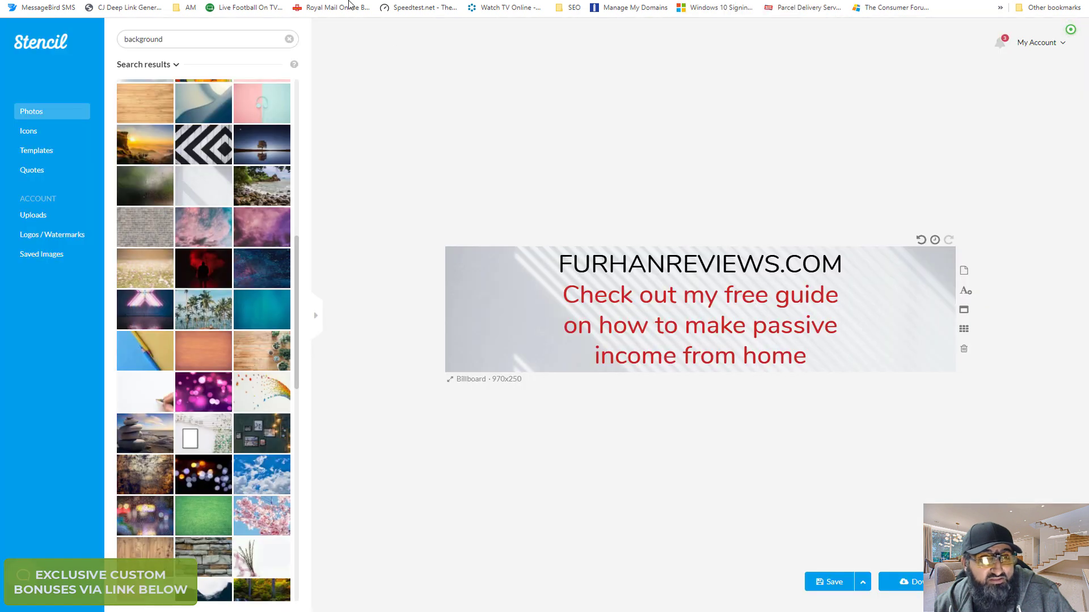
pyautogui.click(341, 0)
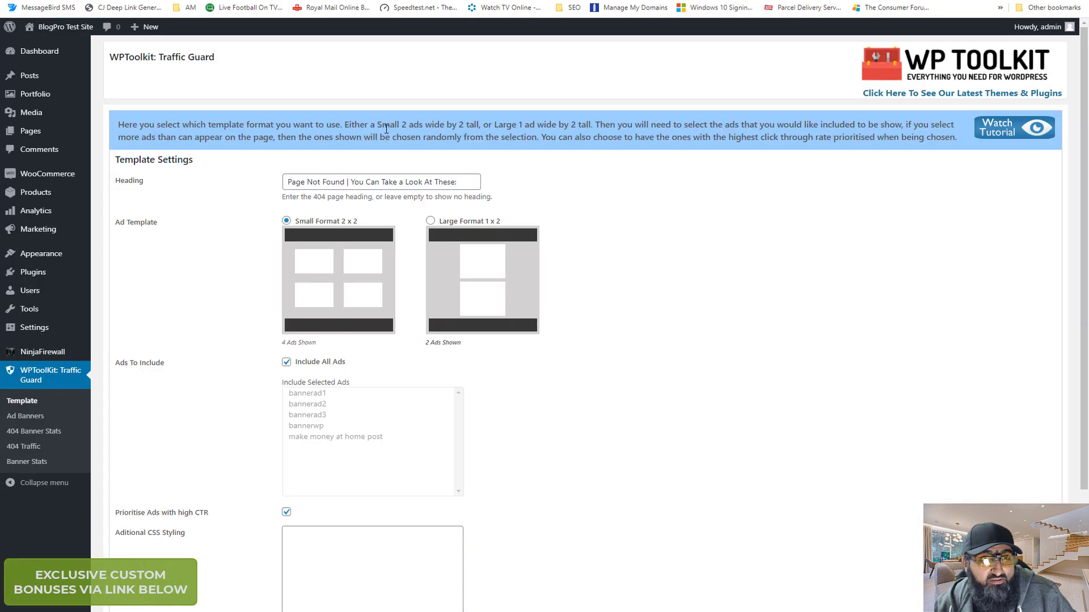